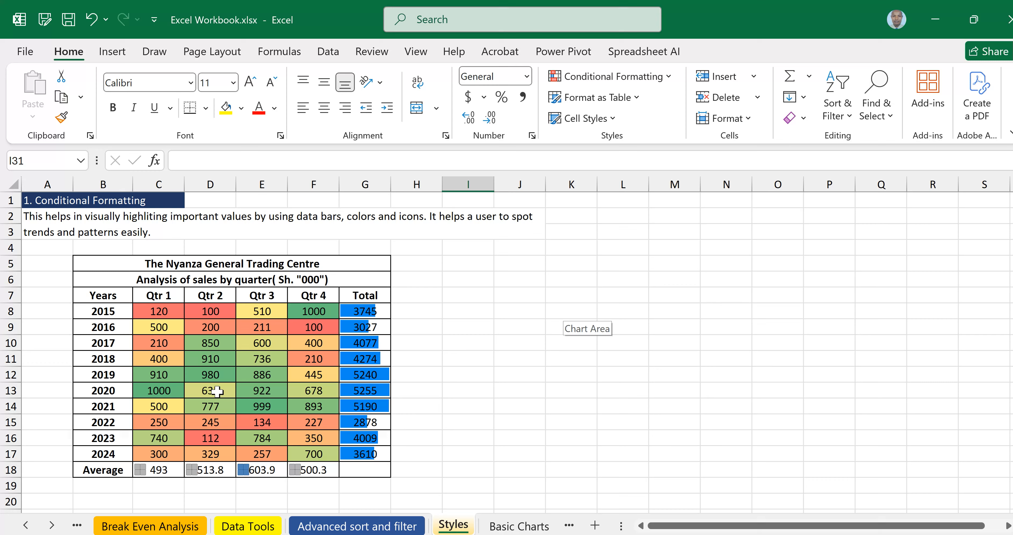
# - Clear the conditional formatting rules from the entire sheet, including the quarterly sales table
pyautogui.scroll(-1, 255, 385)
pyautogui.scroll(1, 236, 366)
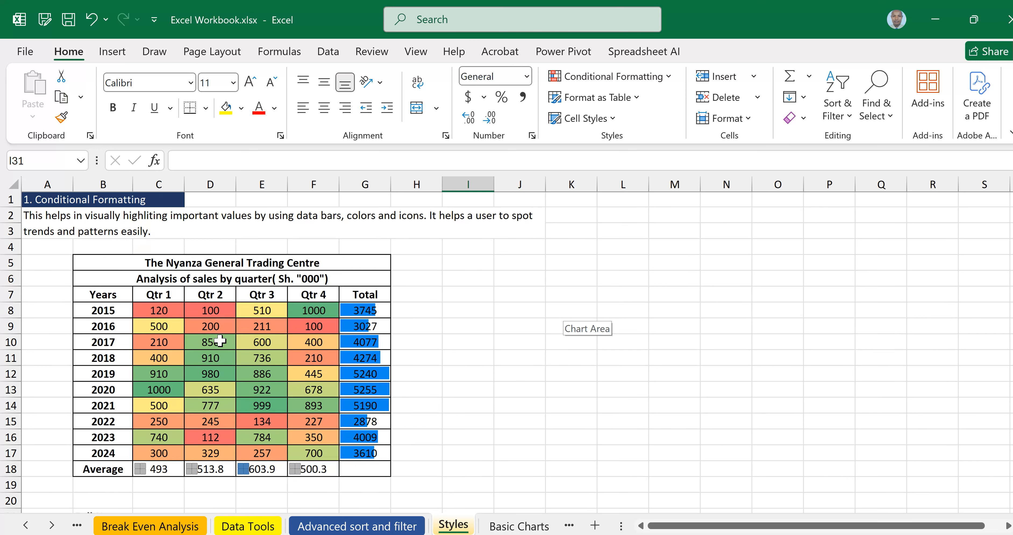
pyautogui.moveTo(182, 318); pyautogui.dragTo(366, 471)
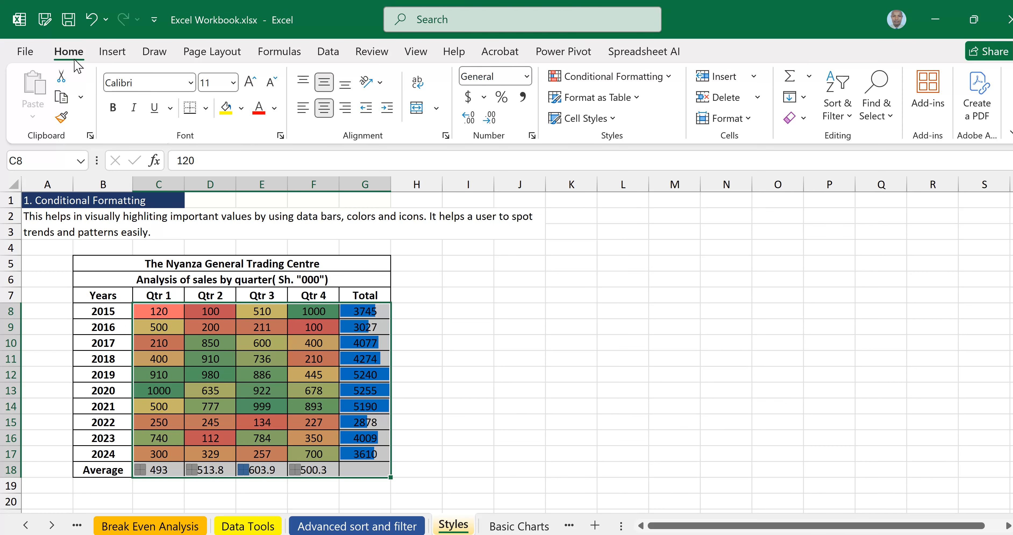
pyautogui.click(672, 75)
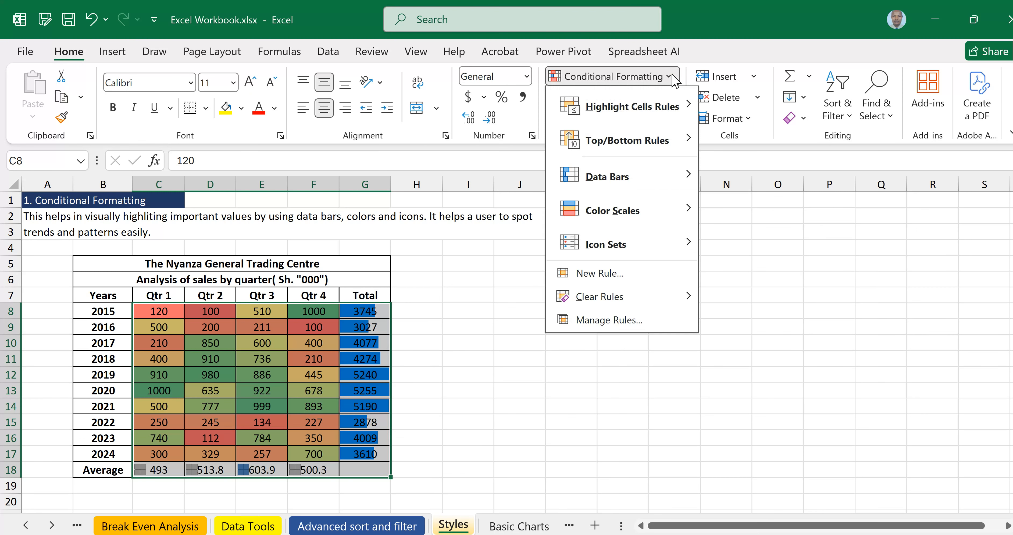
pyautogui.moveTo(601, 304)
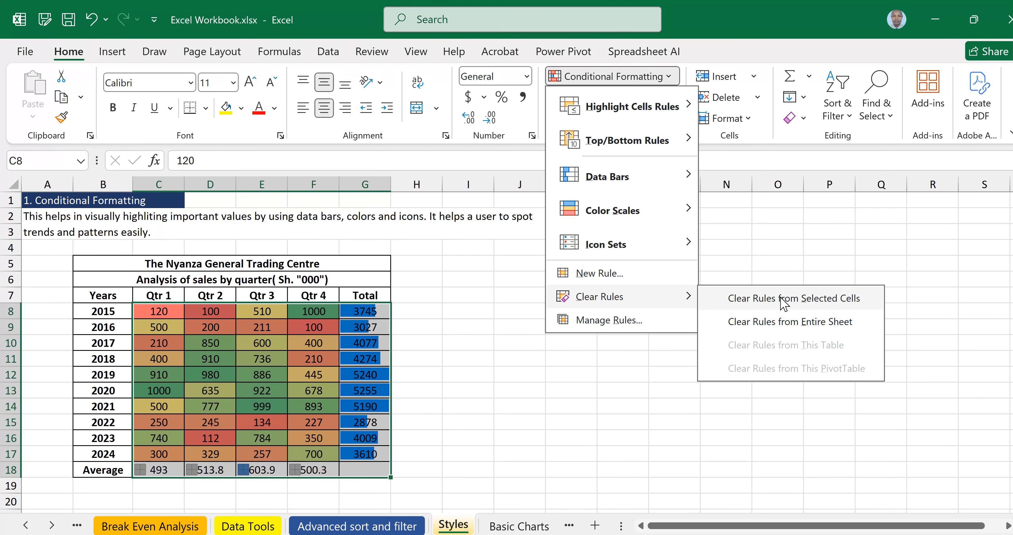
pyautogui.click(787, 318)
# - Look through the other tables on the Styles sheet and return to the quarterly sales table
pyautogui.scroll(-4, 578, 356)
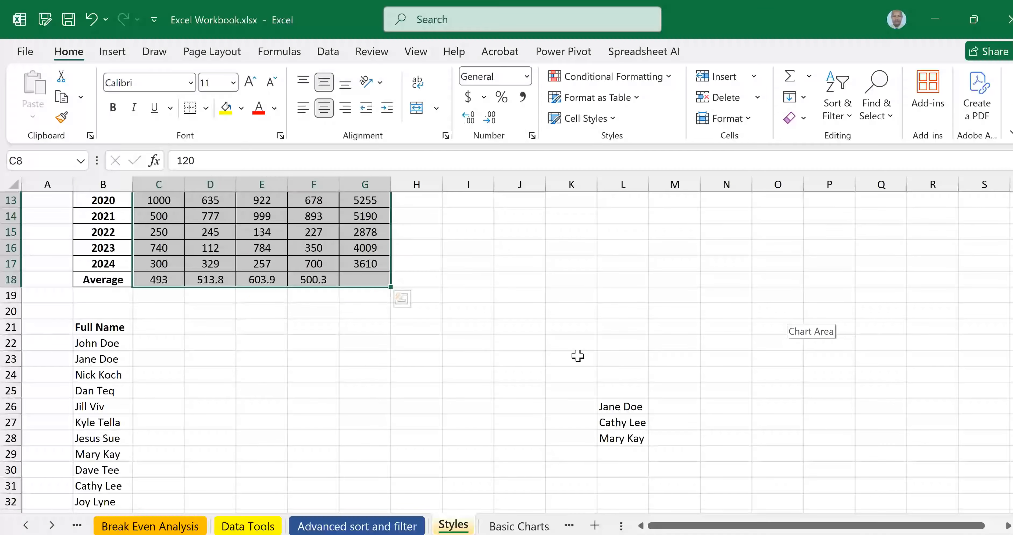
pyautogui.scroll(-12, 578, 356)
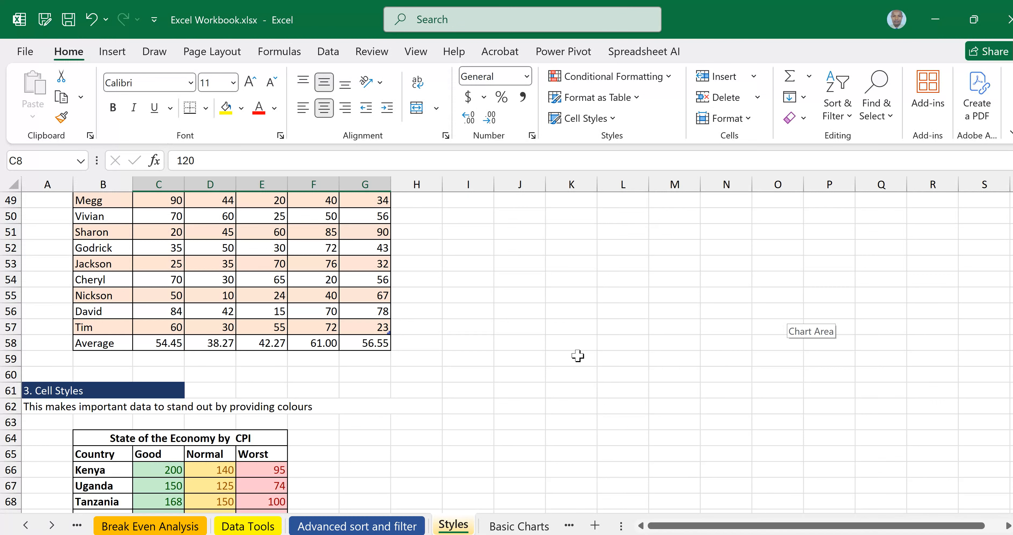
pyautogui.scroll(16, 578, 356)
pyautogui.click(576, 356)
pyautogui.scroll(-1, 519, 344)
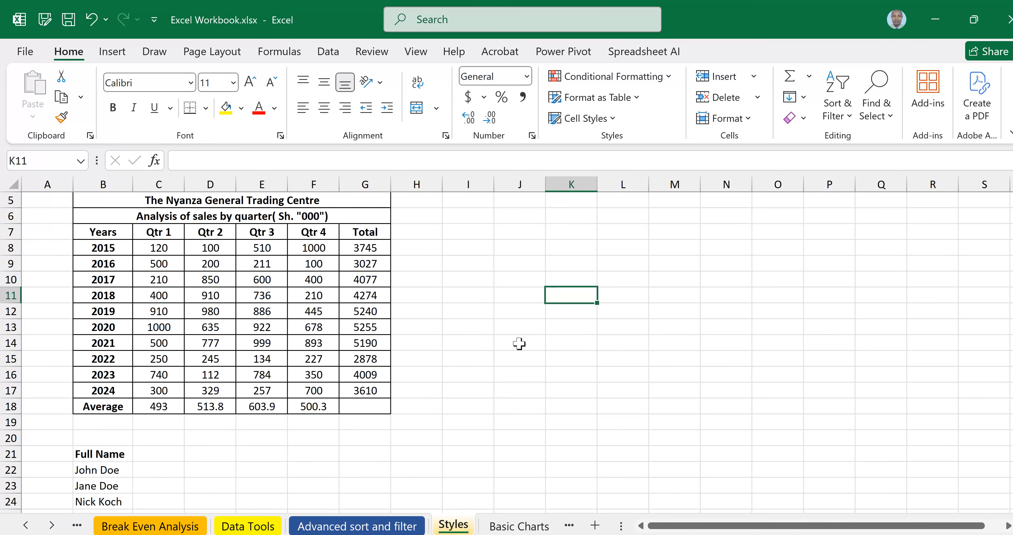
pyautogui.scroll(1, 519, 344)
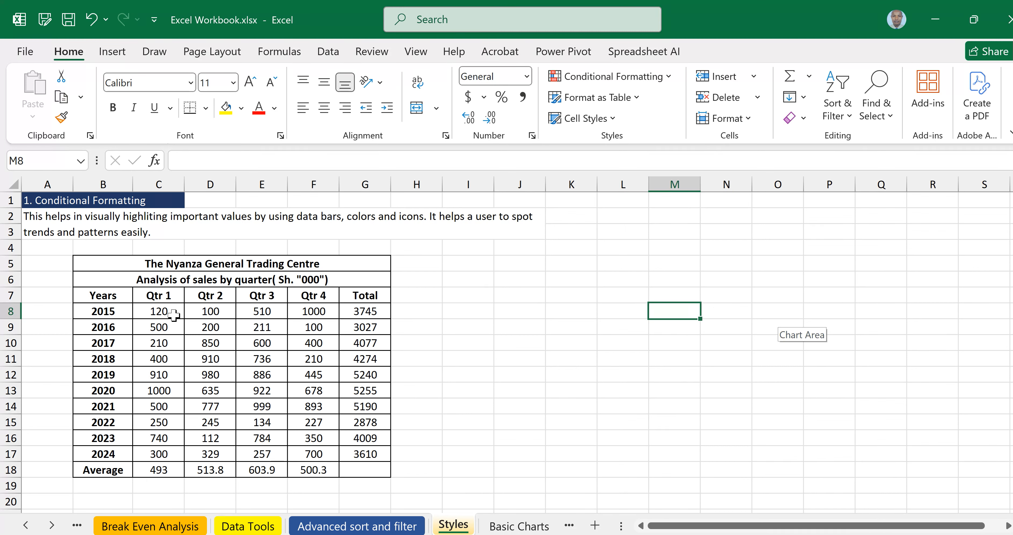
# - Select the Qtr 1 to Qtr 4 sales values for 2015 to 2024, cells C8:F17
pyautogui.click(522, 333)
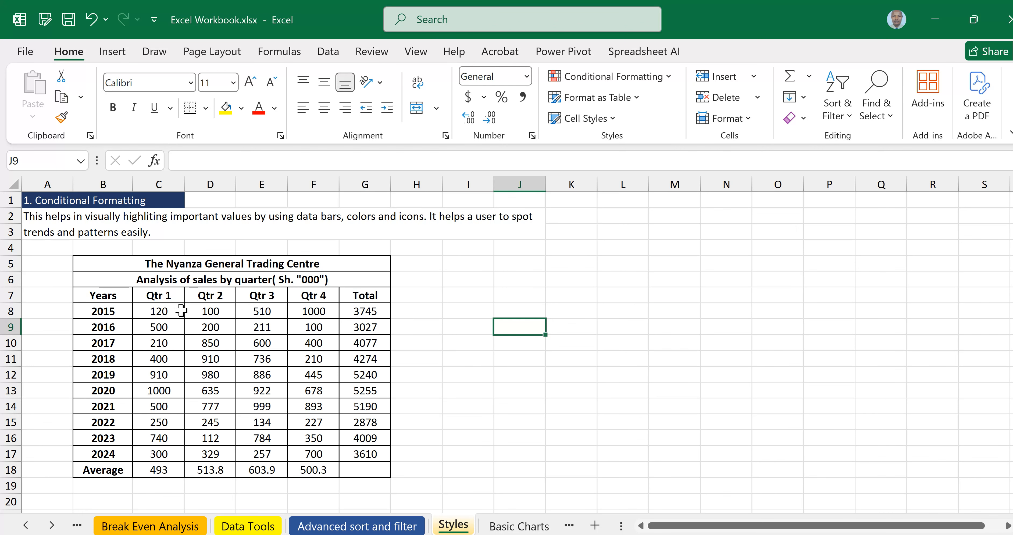
pyautogui.click(153, 311)
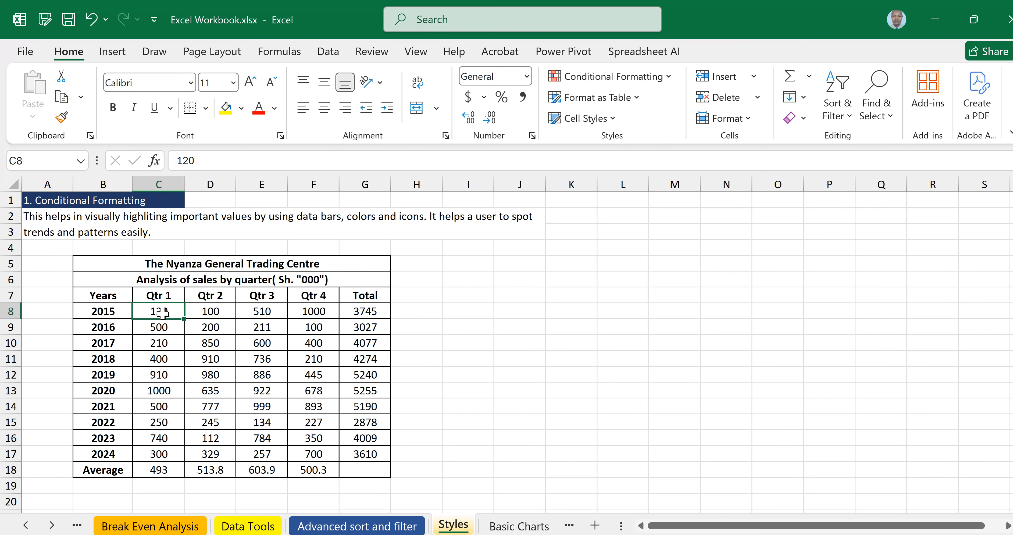
pyautogui.moveTo(162, 313); pyautogui.dragTo(314, 329)
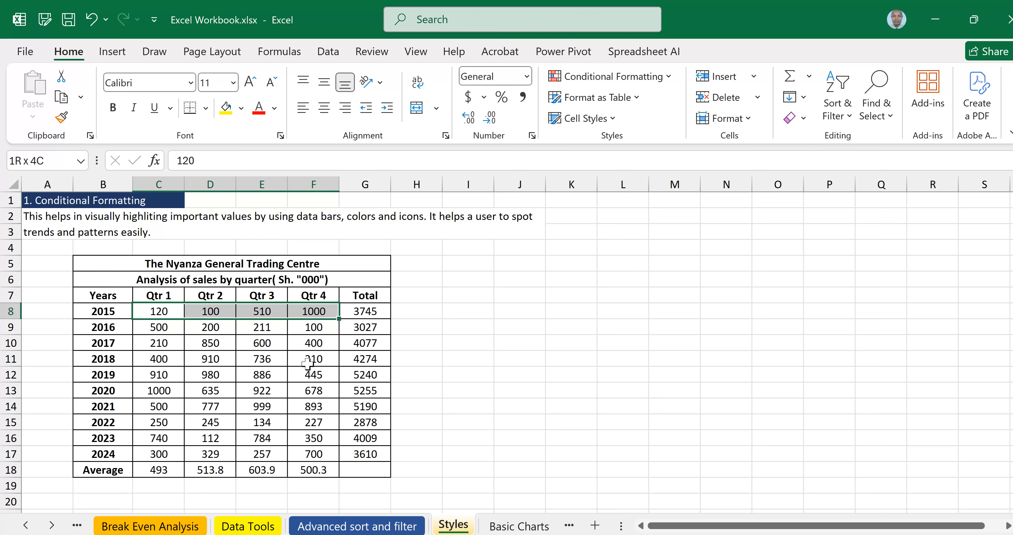
pyautogui.moveTo(311, 412); pyautogui.dragTo(322, 456)
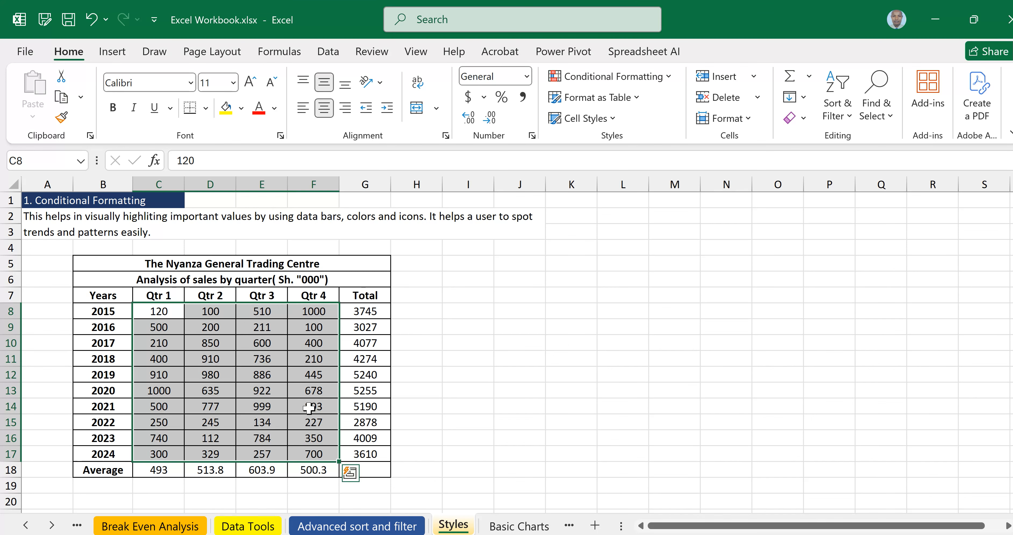
pyautogui.click(571, 344)
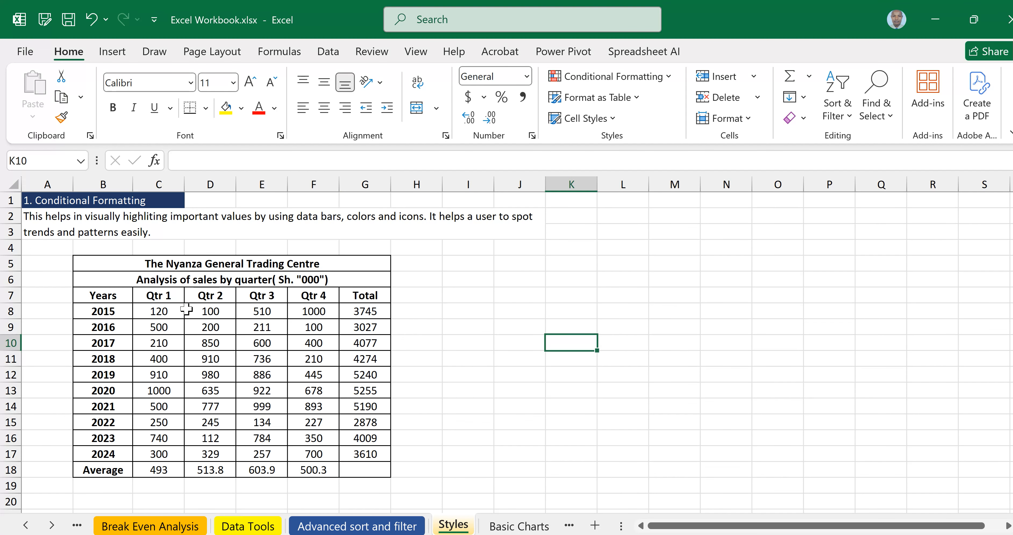
pyautogui.moveTo(154, 311); pyautogui.dragTo(313, 311)
pyautogui.moveTo(314, 386); pyautogui.dragTo(316, 456)
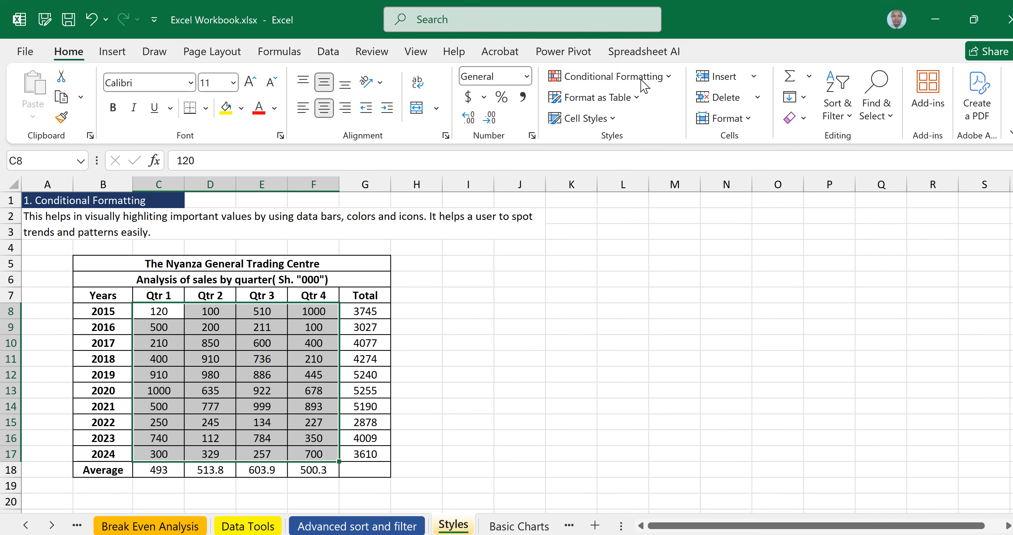
# - Start a Greater Than highlight rule on the selected sales values with a threshold of 900
pyautogui.click(669, 77)
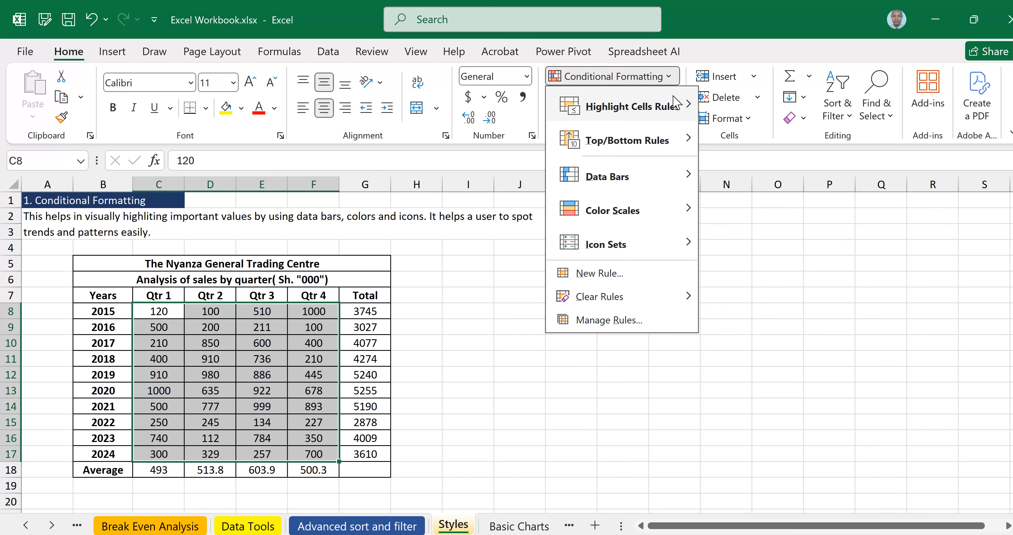
pyautogui.moveTo(677, 113)
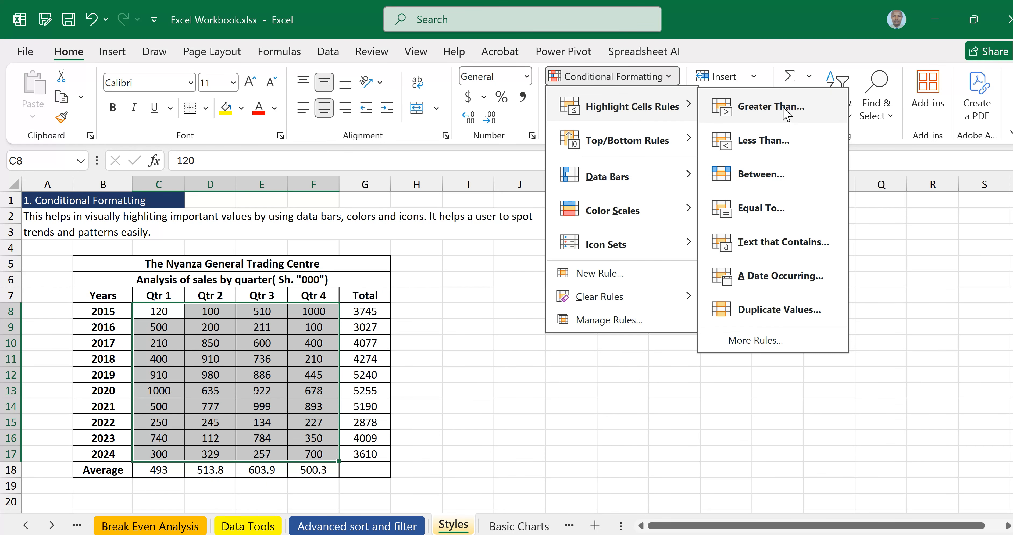
pyautogui.click(786, 114)
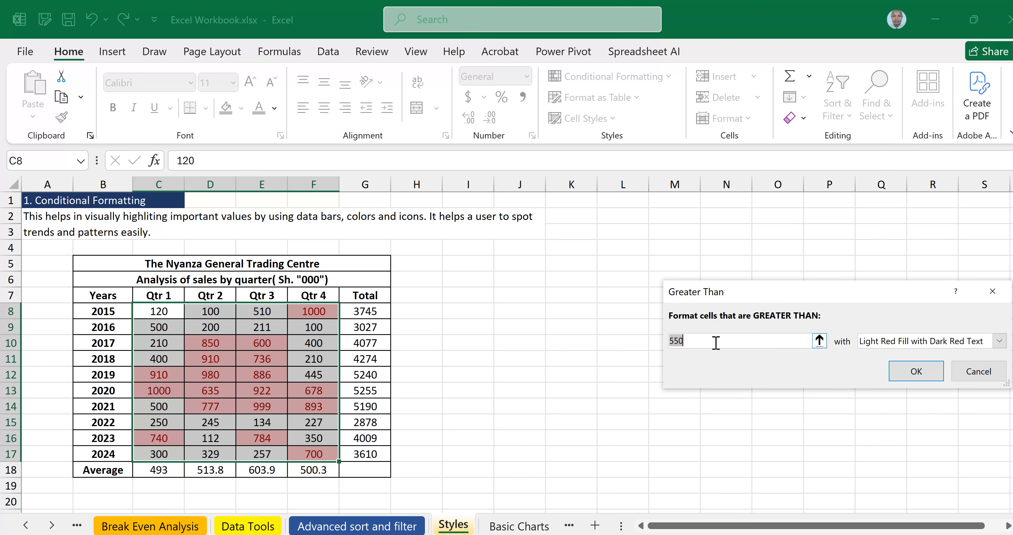
pyautogui.moveTo(841, 300); pyautogui.dragTo(723, 258)
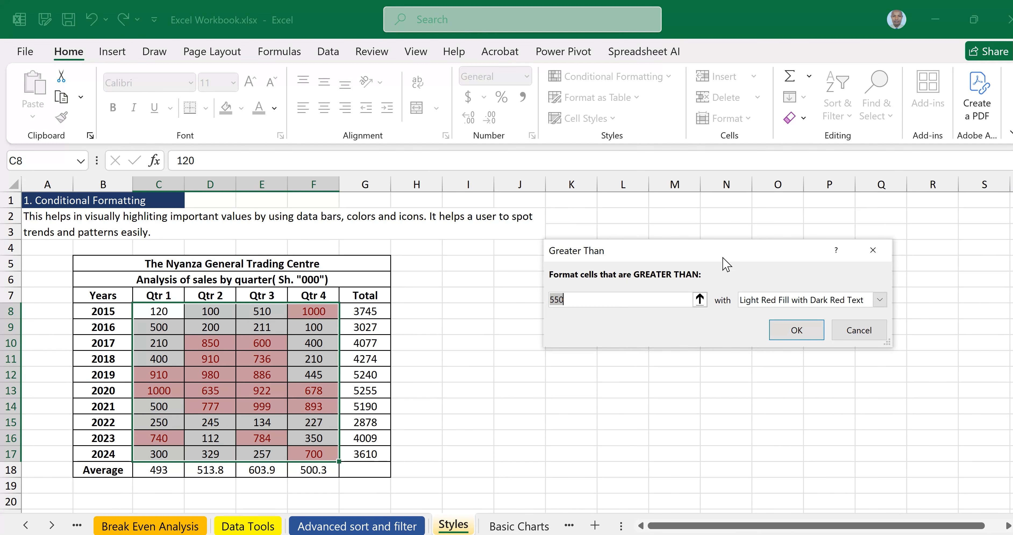
pyautogui.press('BackSpace')
pyautogui.write('900')
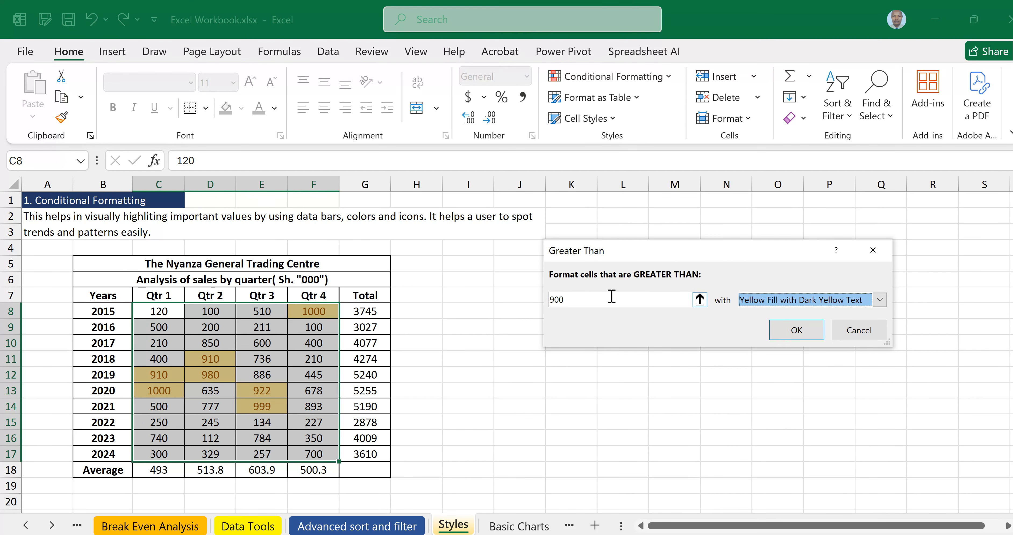
# - Preview the Greater Than rule with Yellow Fill with Dark Yellow Text and with Light Red Fill
pyautogui.click(880, 300)
pyautogui.click(803, 326)
pyautogui.click(880, 300)
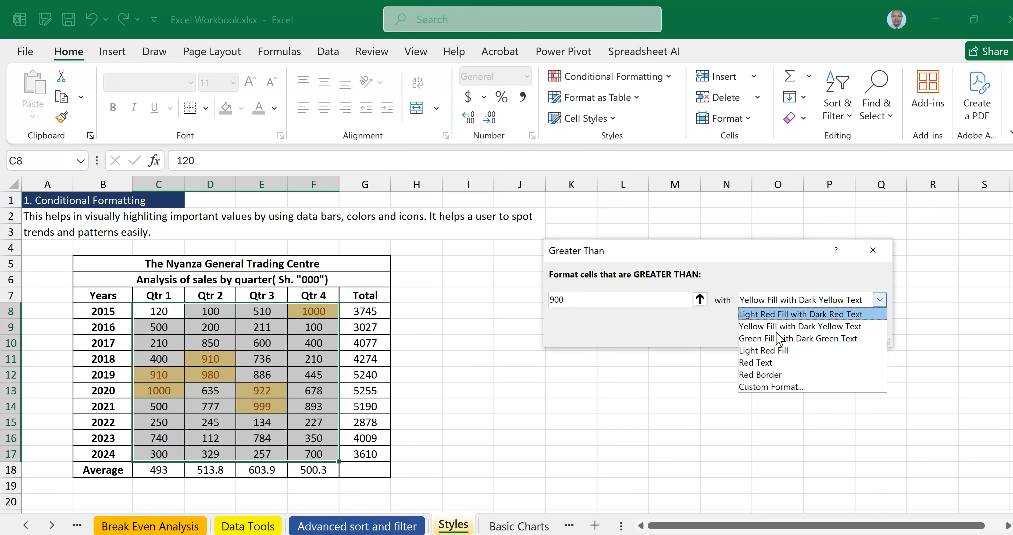
pyautogui.click(763, 351)
# - Give the Greater Than rule a custom format with a green background fill
pyautogui.click(880, 300)
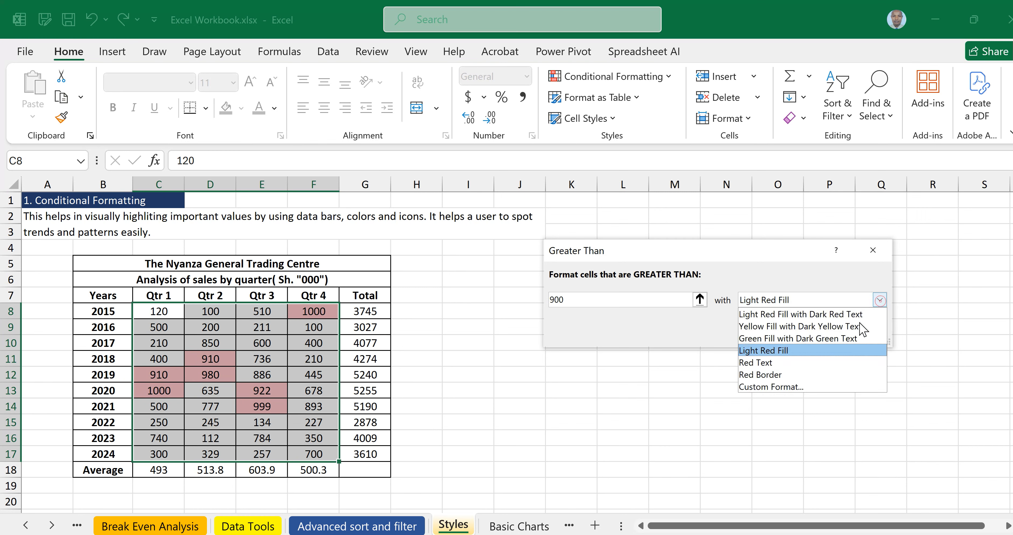
pyautogui.click(773, 386)
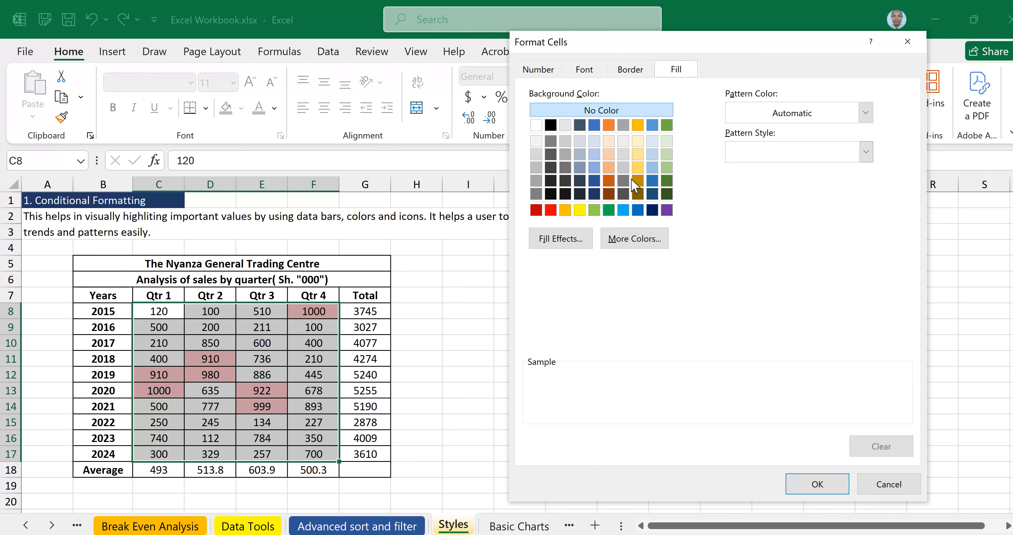
pyautogui.click(580, 211)
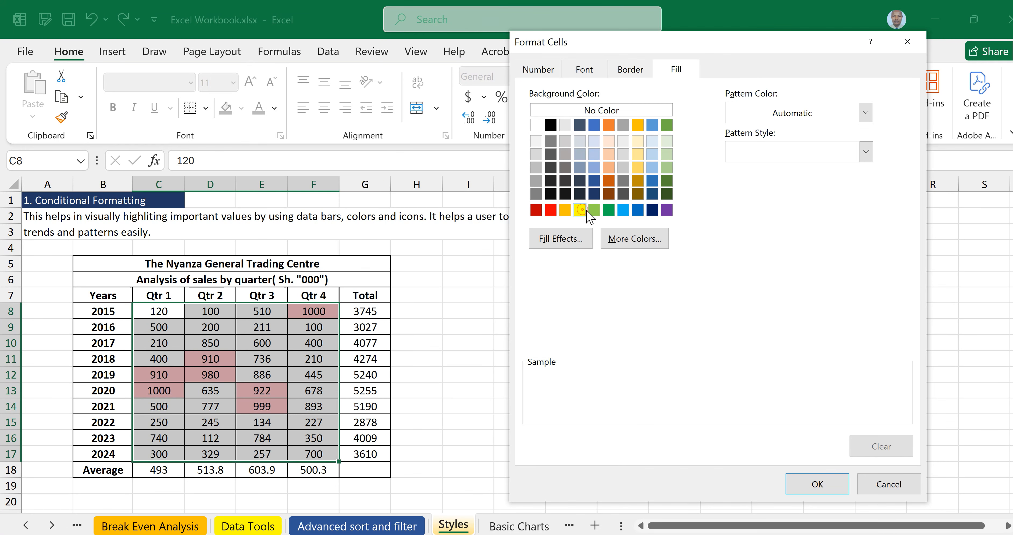
pyautogui.click(666, 210)
pyautogui.click(608, 210)
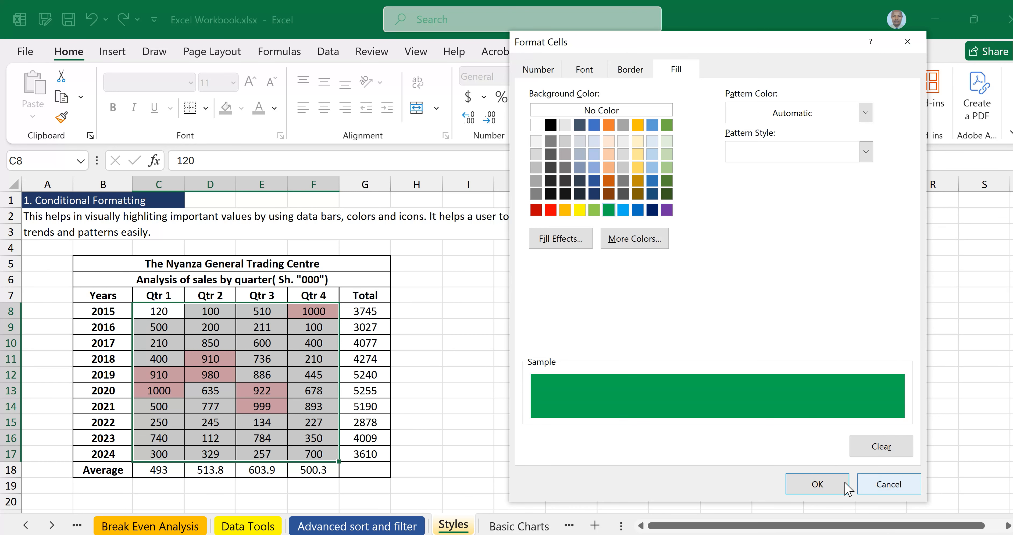
pyautogui.click(836, 486)
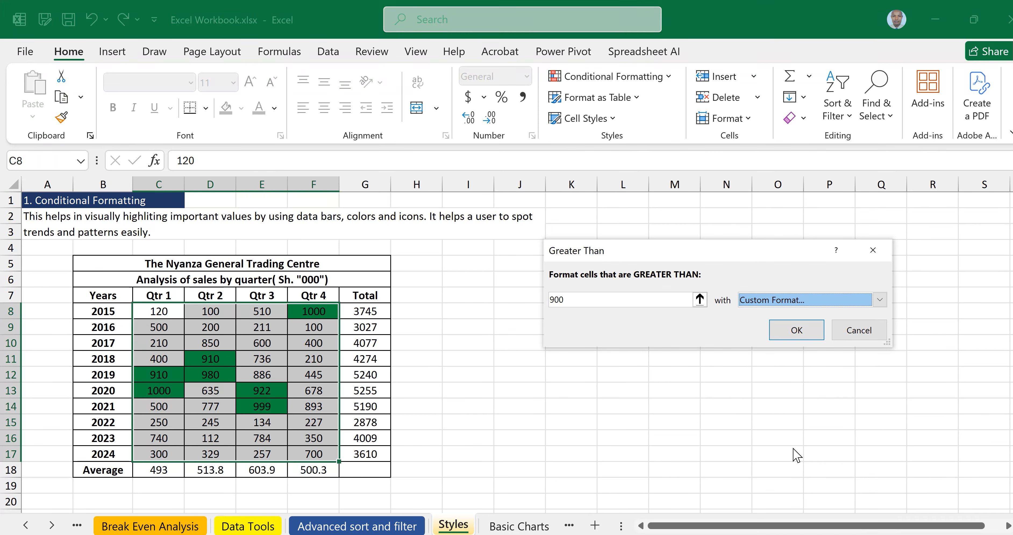
# - Try a threshold of 1000 in the Greater Than rule
pyautogui.click(576, 301)
pyautogui.press('BackSpace')
pyautogui.press('BackSpace')
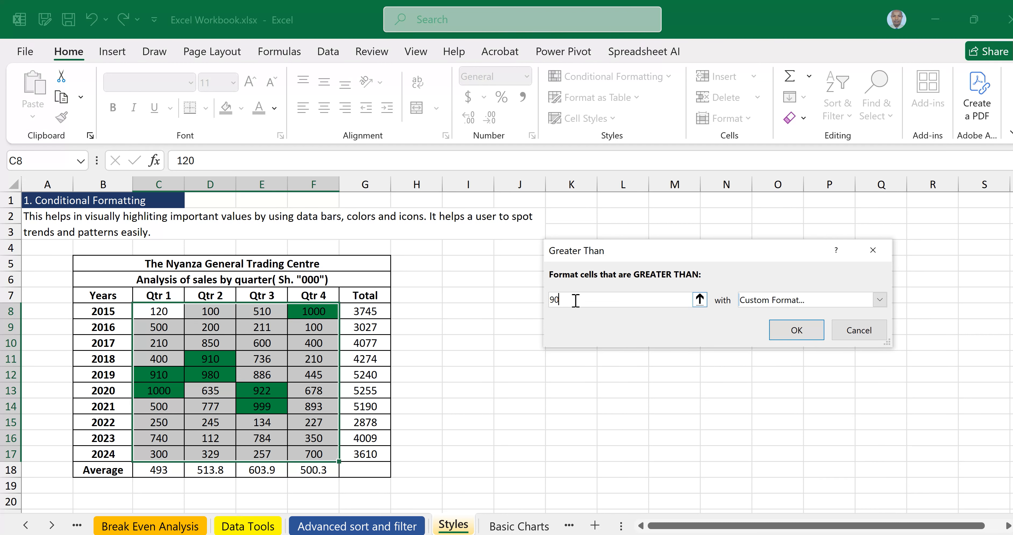
pyautogui.press('BackSpace')
pyautogui.write('1000')
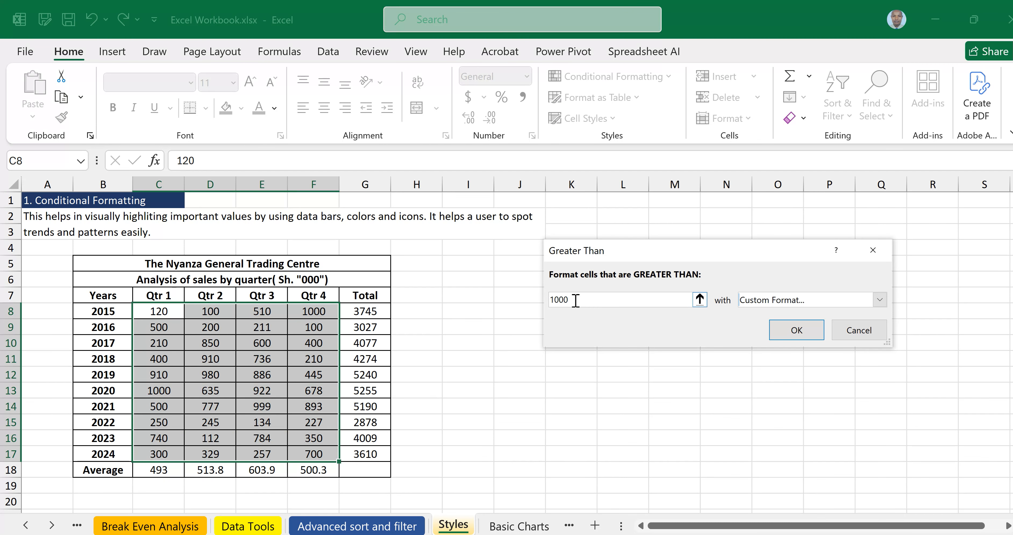
# - Try a threshold of 999 in the Greater Than rule, and cancel the rule without applying it
pyautogui.press('BackSpace')
pyautogui.press('BackSpace')
pyautogui.press('BackSpace')
pyautogui.press('BackSpace')
pyautogui.write('999')
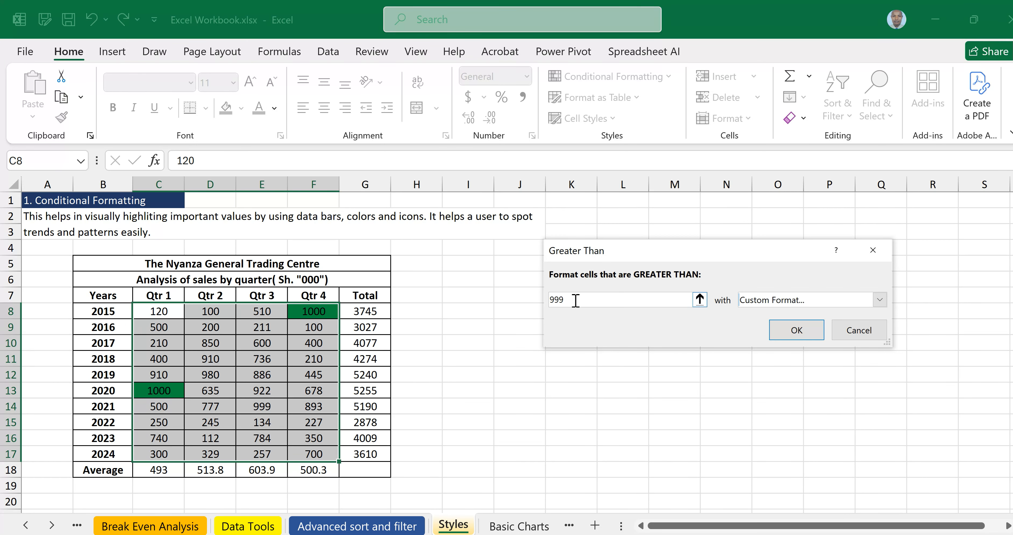
pyautogui.press('BackSpace')
pyautogui.press('BackSpace')
pyautogui.press('BackSpace')
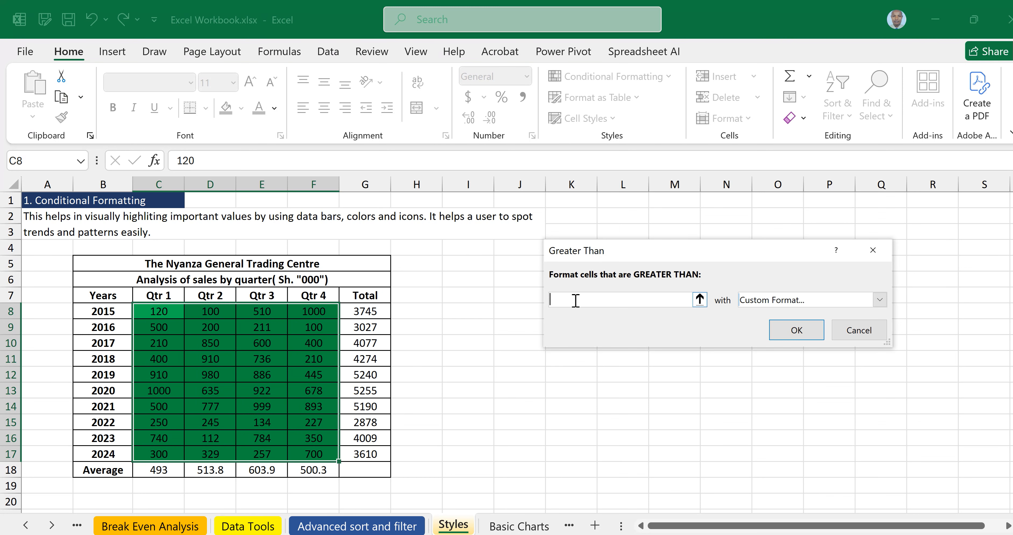
pyautogui.click(859, 331)
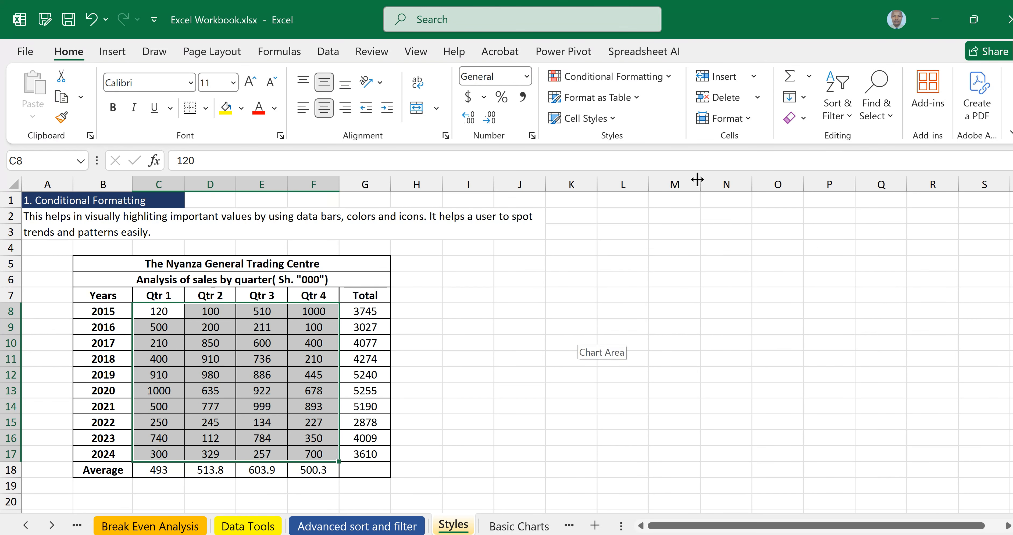
# - Try a Less Than highlighting rule with a threshold of 100 on the quarterly sales values
pyautogui.click(671, 79)
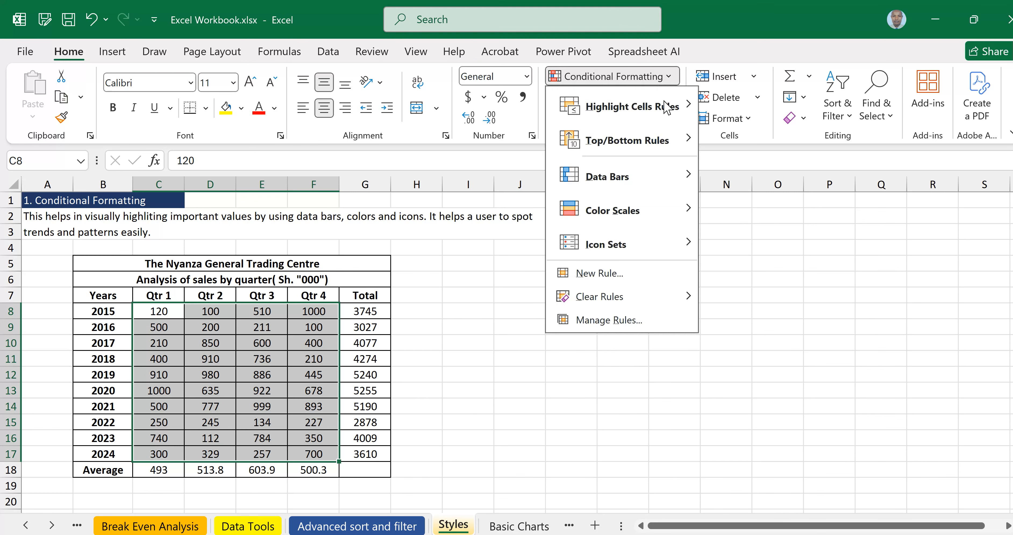
pyautogui.moveTo(666, 109)
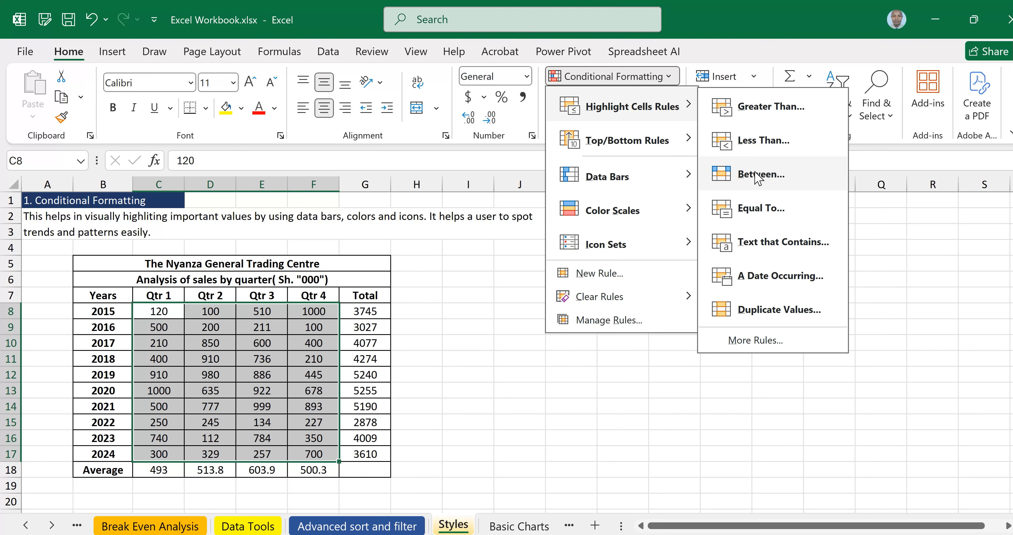
pyautogui.click(767, 144)
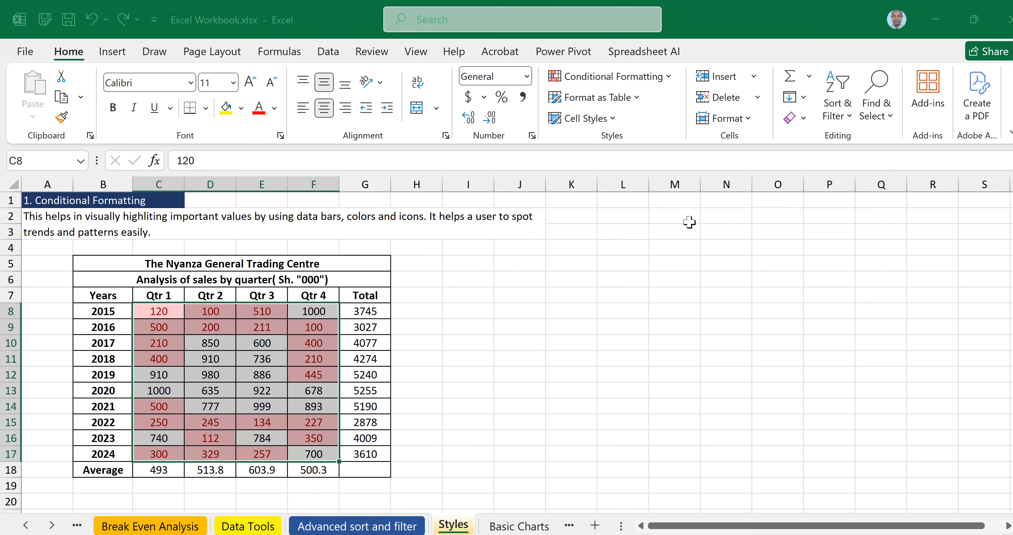
pyautogui.press('BackSpace')
pyautogui.write('1000')
pyautogui.press('BackSpace')
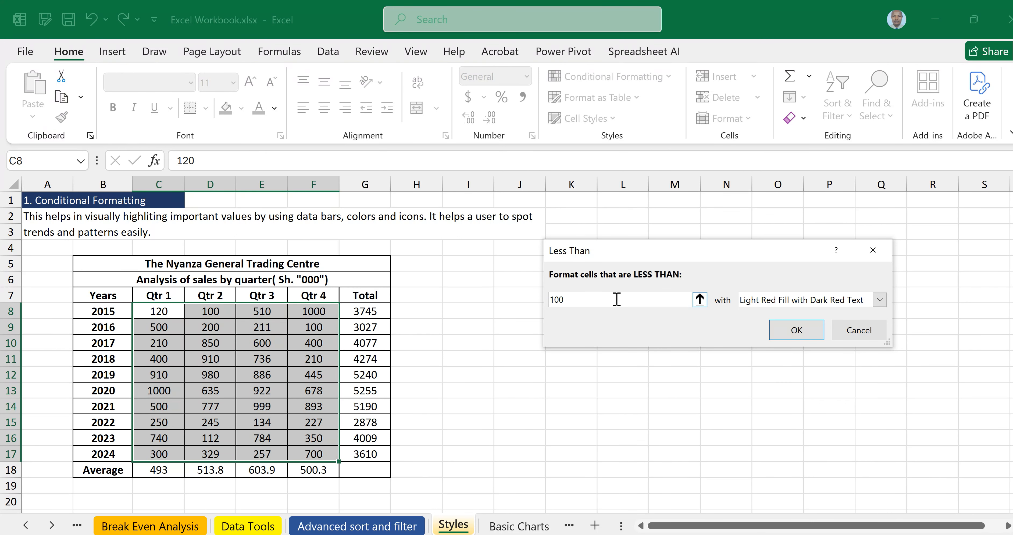
# - Try a threshold of 150 in the Less Than rule, and cancel the rule without applying it
pyautogui.press('BackSpace')
pyautogui.press('BackSpace')
pyautogui.write('50')
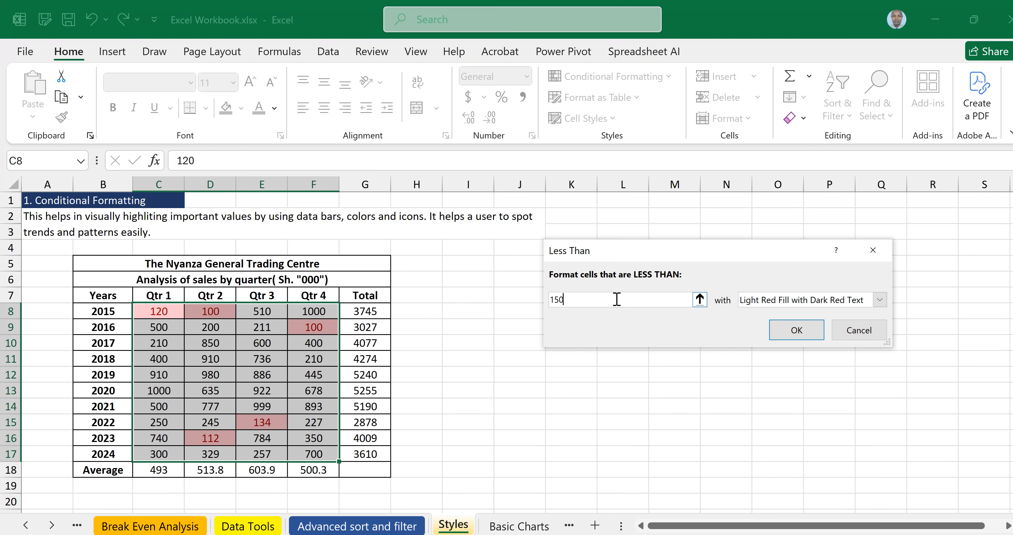
pyautogui.press('BackSpace')
pyautogui.press('BackSpace')
pyautogui.press('BackSpace')
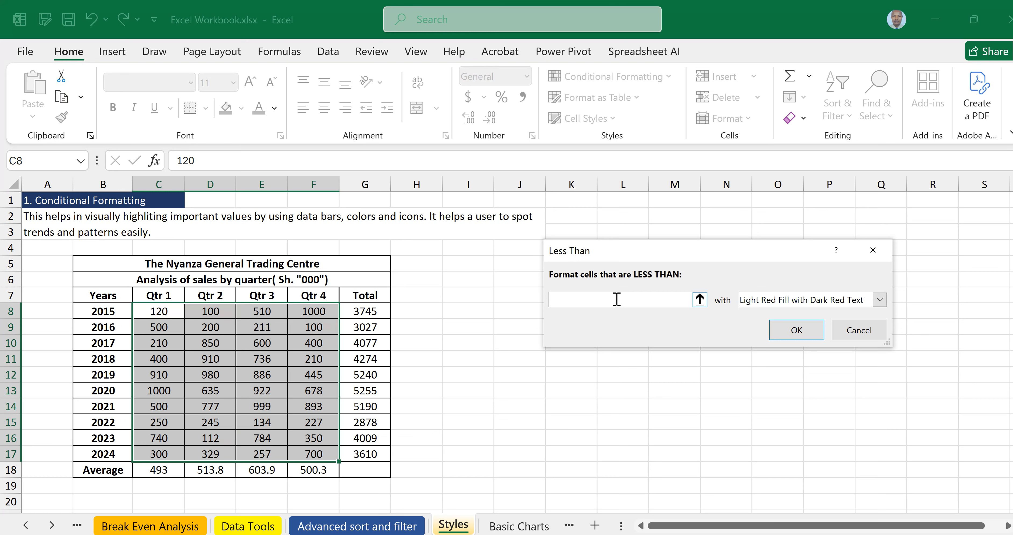
pyautogui.click(870, 335)
# - Try a Between highlighting rule on the quarterly sales with limits of 300 and 600
pyautogui.click(629, 76)
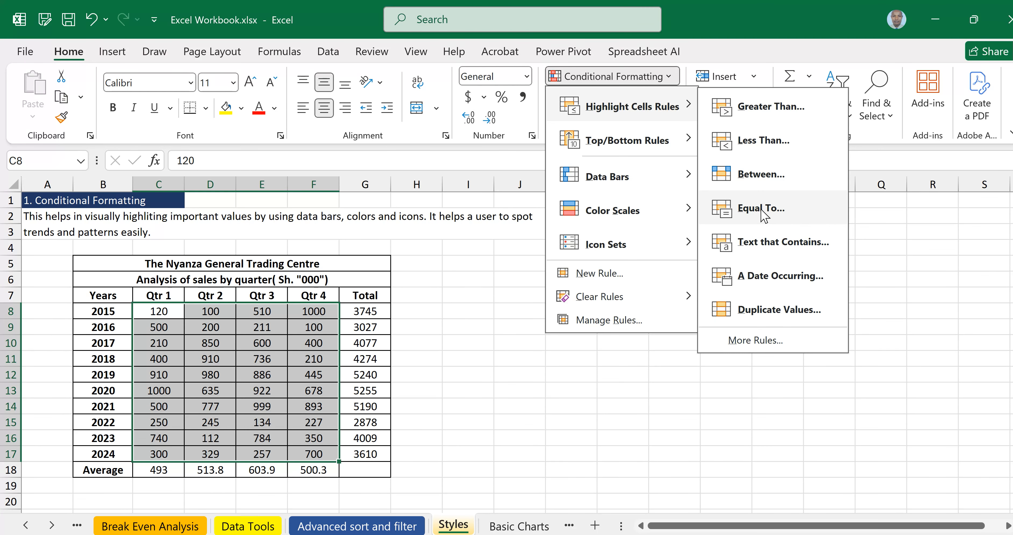
pyautogui.click(765, 177)
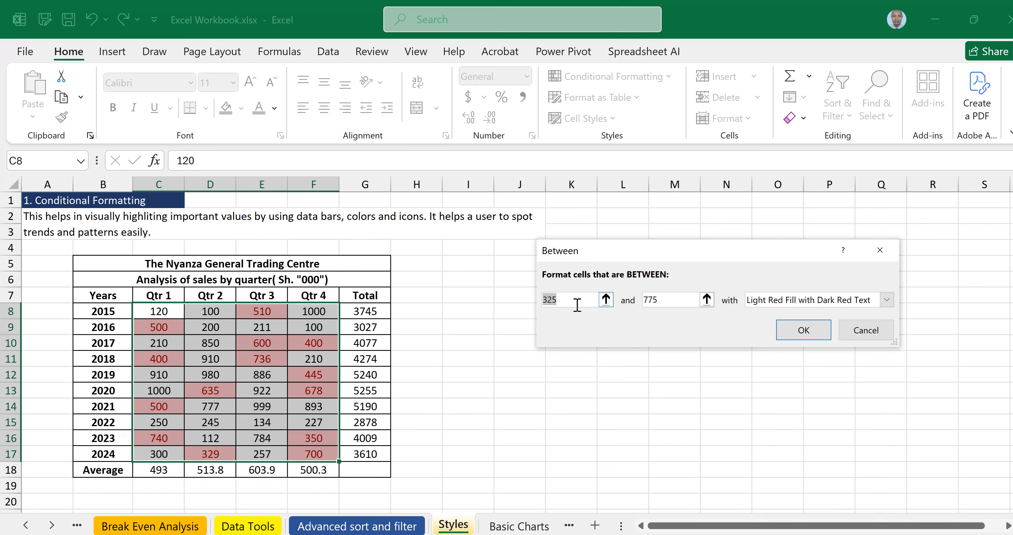
pyautogui.write('300')
pyautogui.moveTo(659, 300); pyautogui.dragTo(644, 306)
pyautogui.write('600')
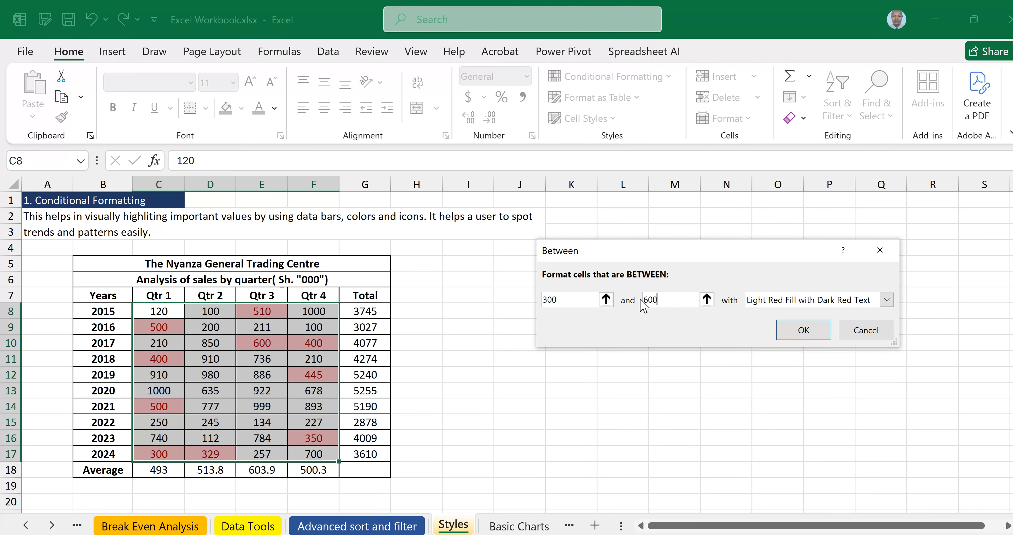
# - Preview the Between rule with Red Text and with Green Fill with Dark Green Text, and cancel the rule
pyautogui.click(886, 300)
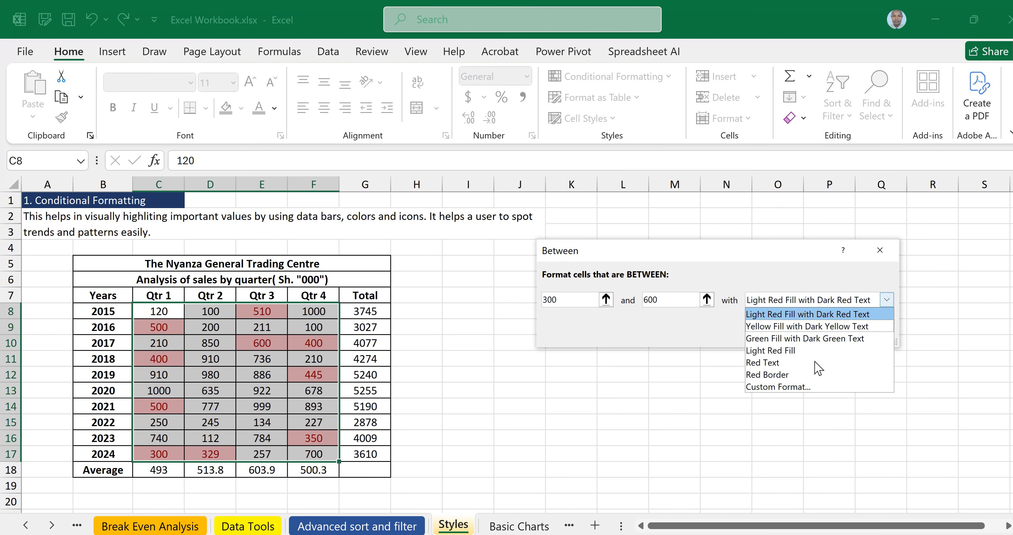
pyautogui.click(773, 361)
pyautogui.click(887, 299)
pyautogui.click(752, 339)
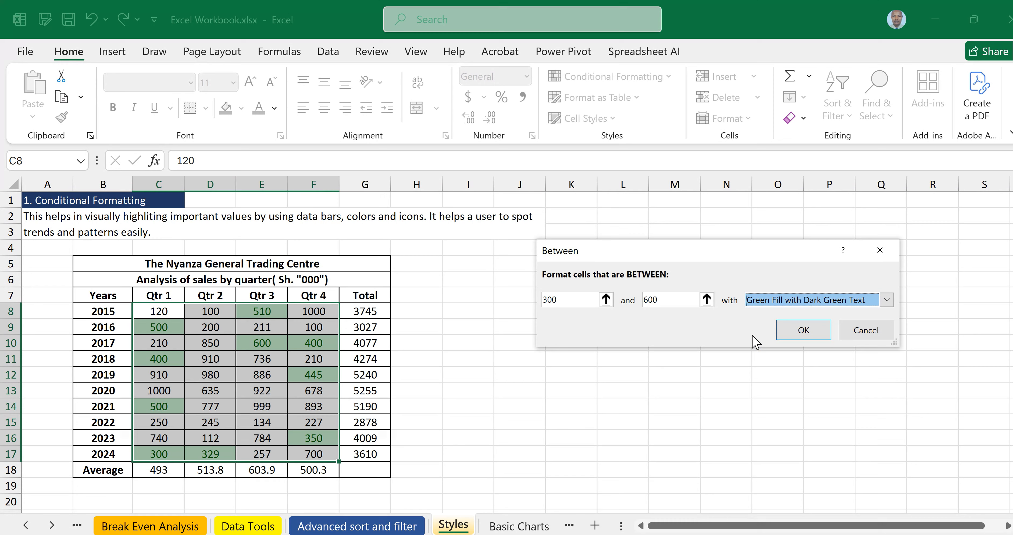
pyautogui.click(865, 330)
# - Try an Equal To highlighting rule for the value 400 on the quarterly sales, and cancel it
pyautogui.click(613, 76)
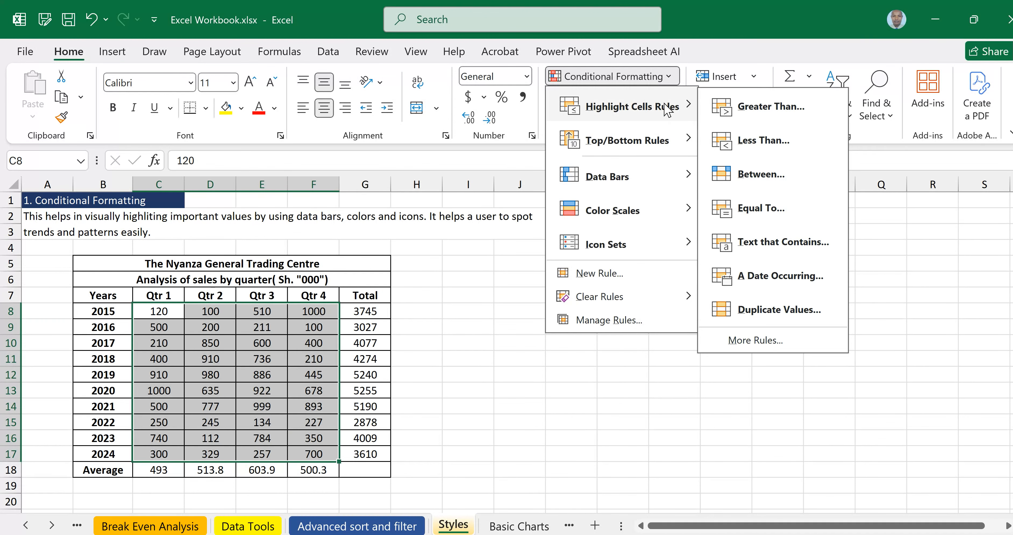
pyautogui.click(766, 208)
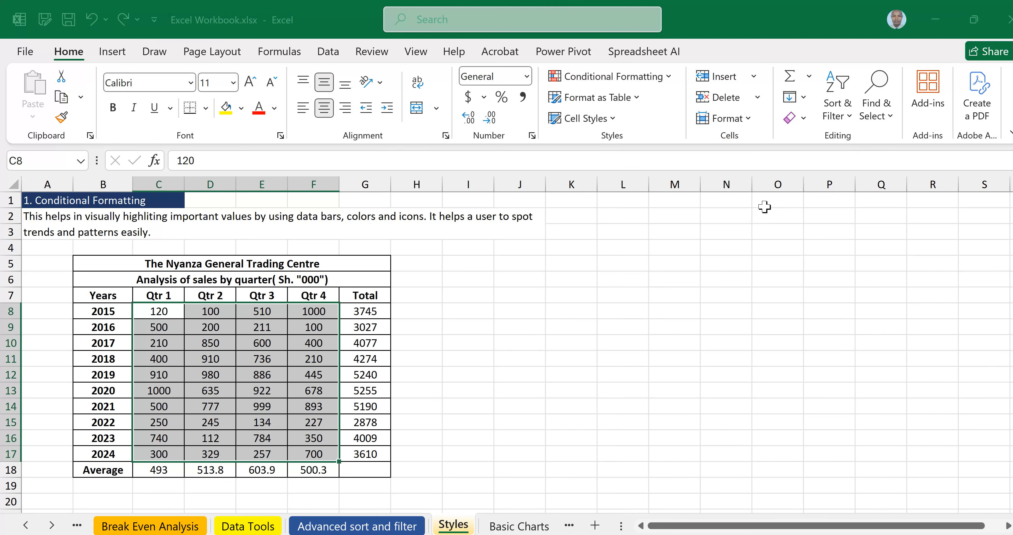
pyautogui.write('400')
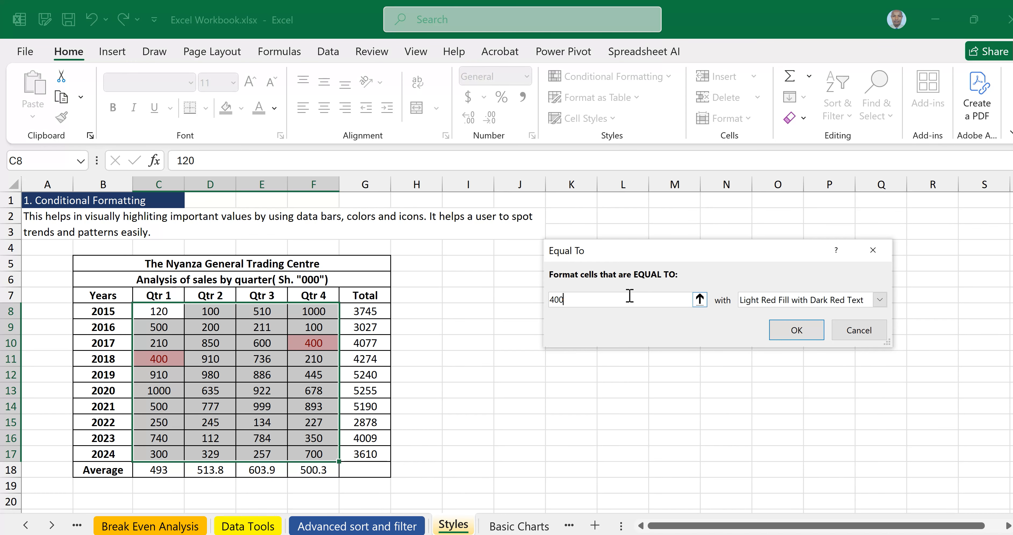
pyautogui.click(859, 331)
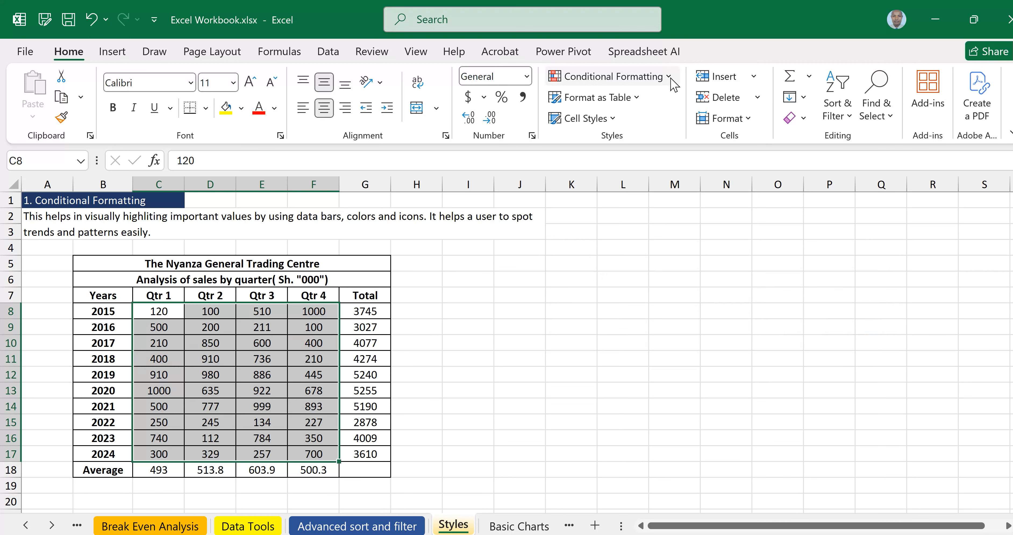
# - Preview the Top 10 Items rule on the quarterly sales values, and cancel it
pyautogui.click(671, 79)
pyautogui.moveTo(641, 143)
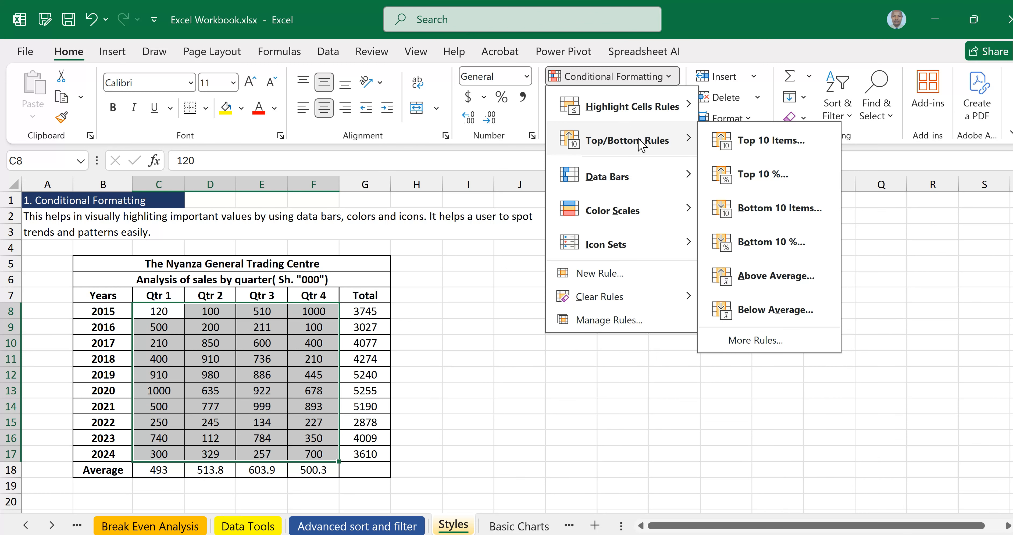
pyautogui.click(779, 145)
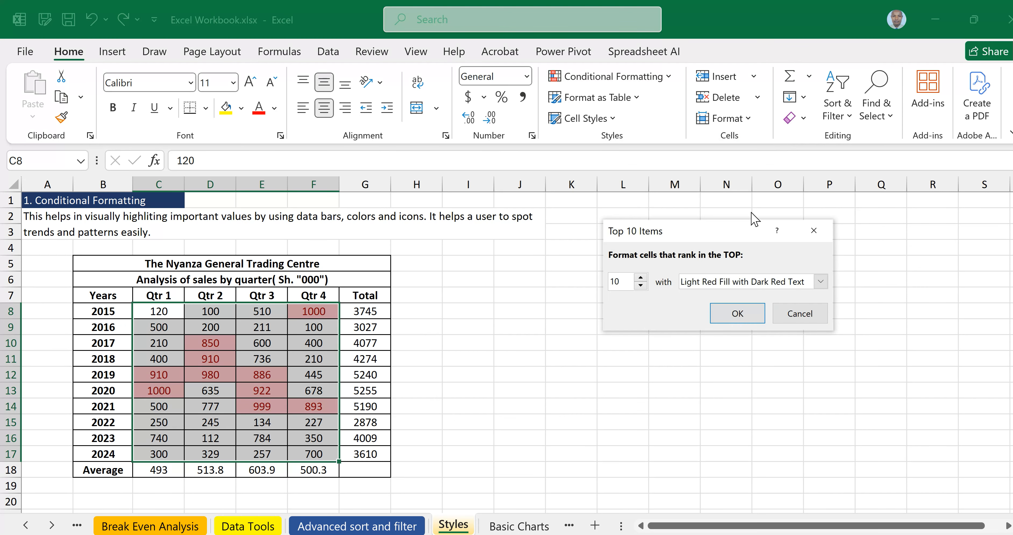
pyautogui.click(803, 315)
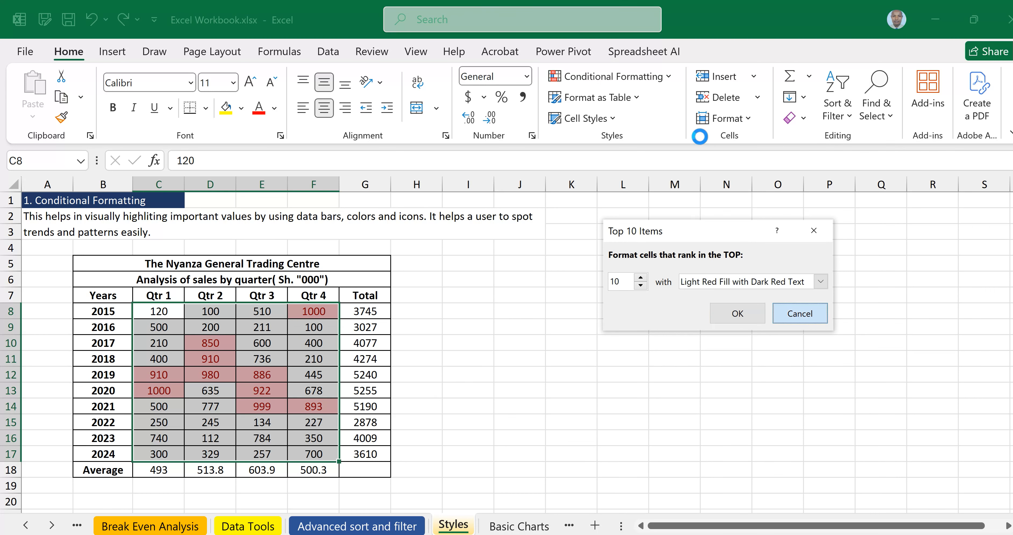
# - Try the Top 10% rule on the quarterly sales with the percentage set to 25, and cancel it
pyautogui.click(673, 78)
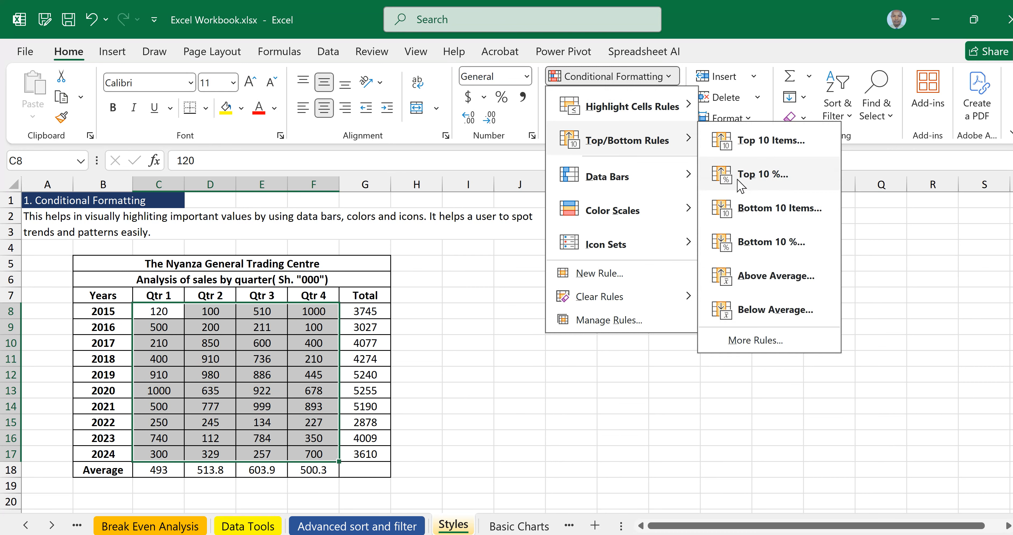
pyautogui.click(776, 185)
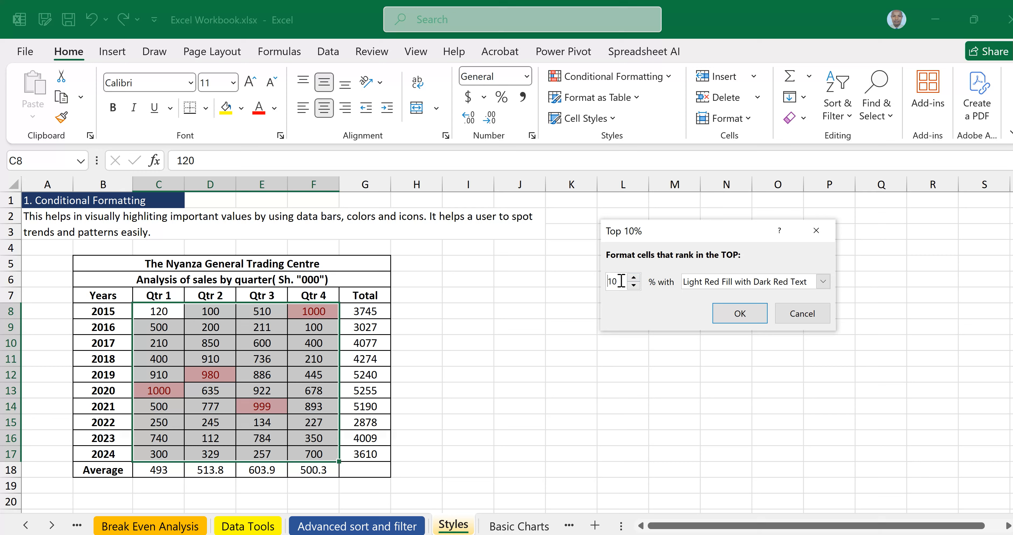
pyautogui.moveTo(621, 282); pyautogui.dragTo(607, 281)
pyautogui.write('25')
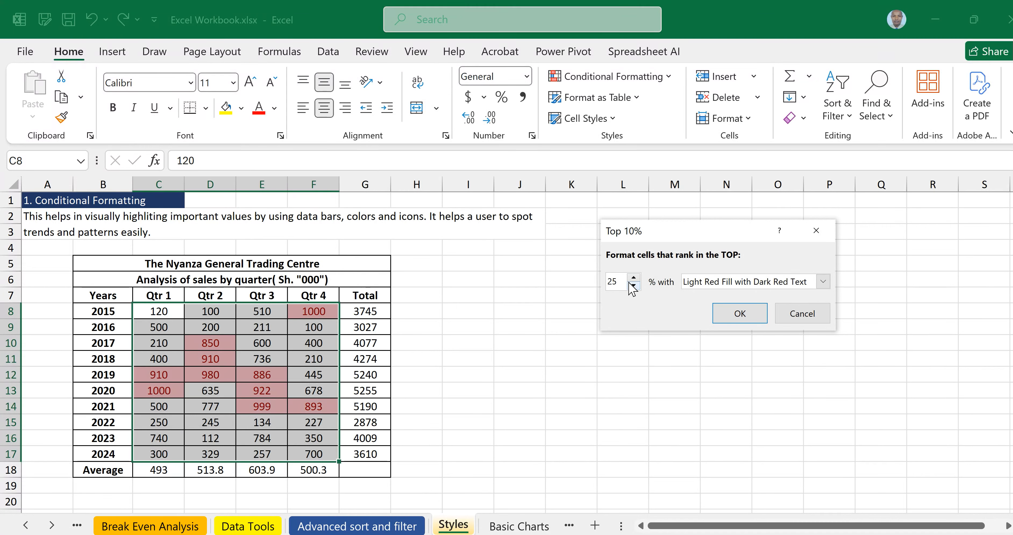
pyautogui.click(805, 314)
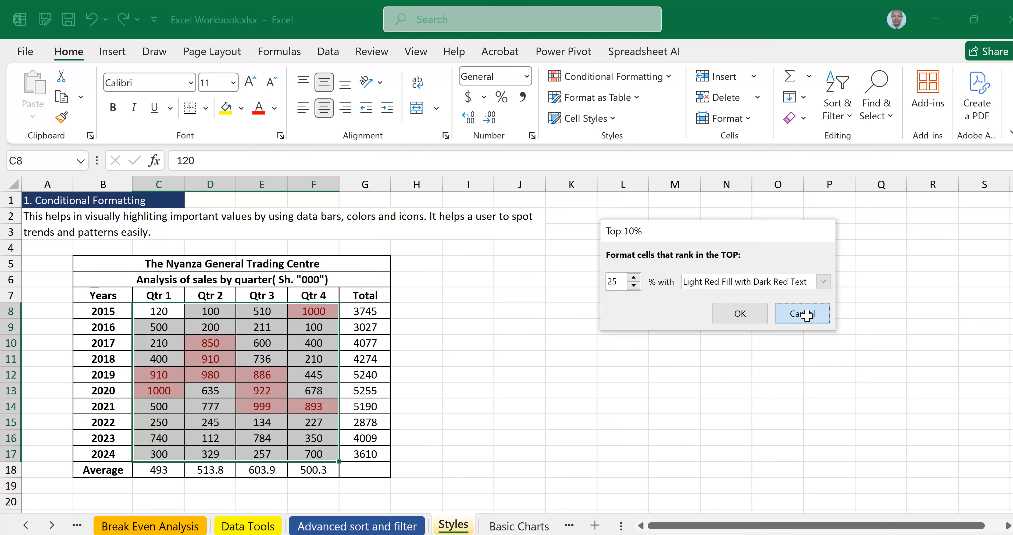
# - Preview the Bottom 10% rule on the quarterly sales values, and cancel it
pyautogui.click(669, 77)
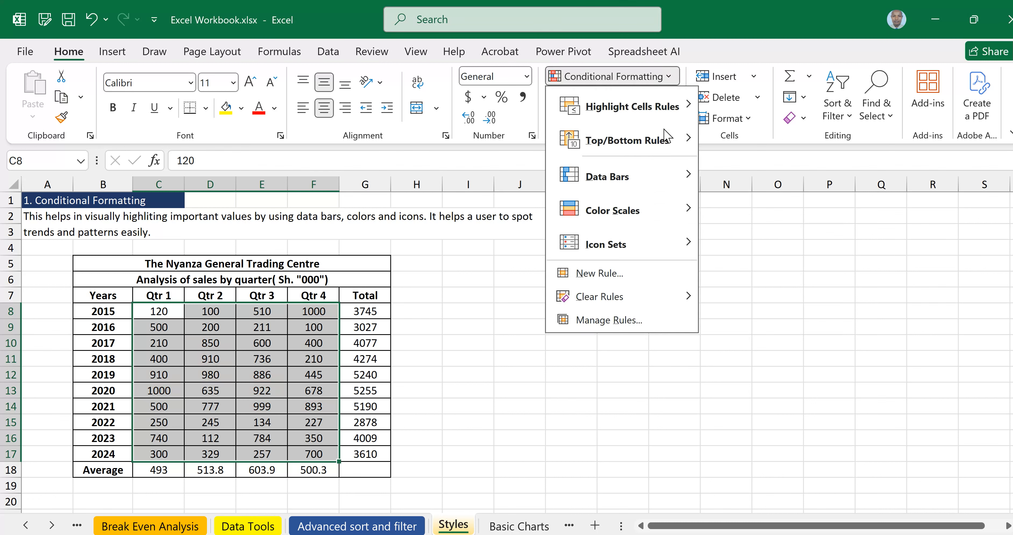
pyautogui.moveTo(659, 148)
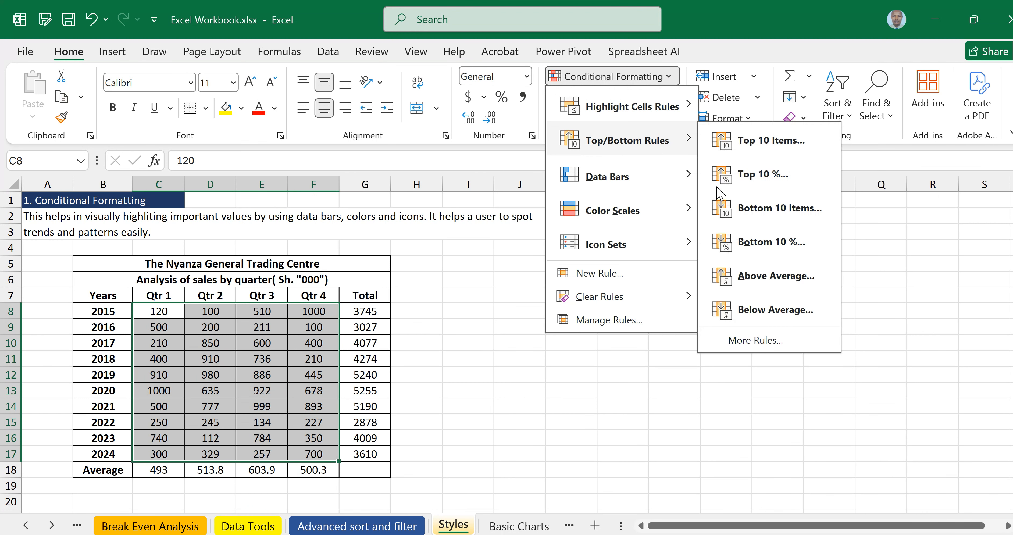
pyautogui.click(767, 254)
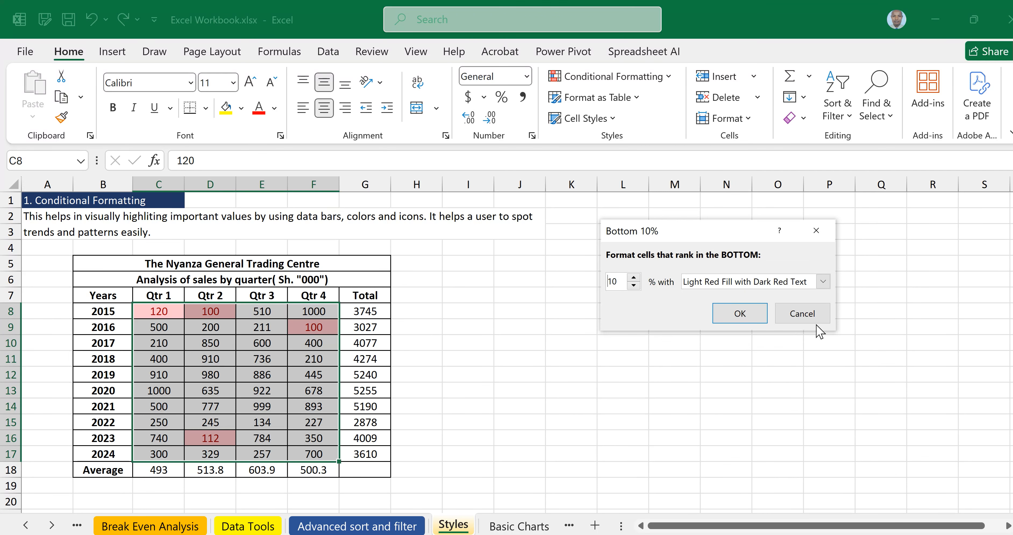
pyautogui.click(803, 313)
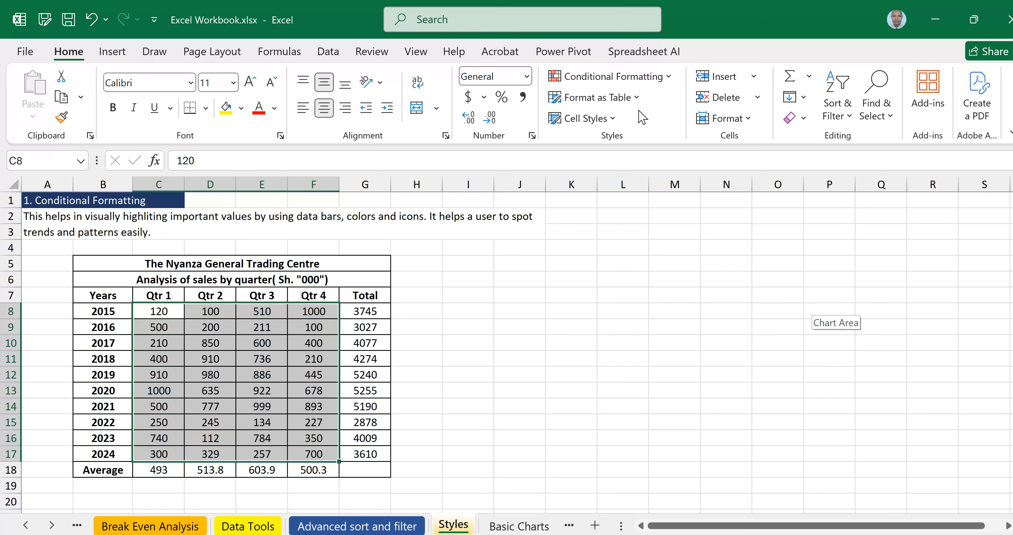
# - Apply the green-yellow-red color scale to the quarterly sales values in C8:F17, and deselect the range
pyautogui.click(665, 79)
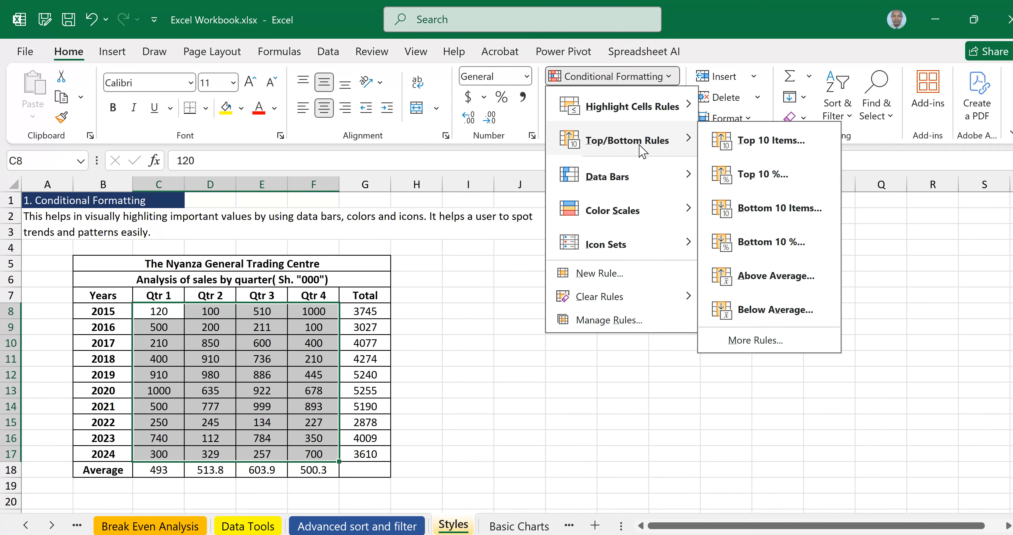
pyautogui.moveTo(640, 184)
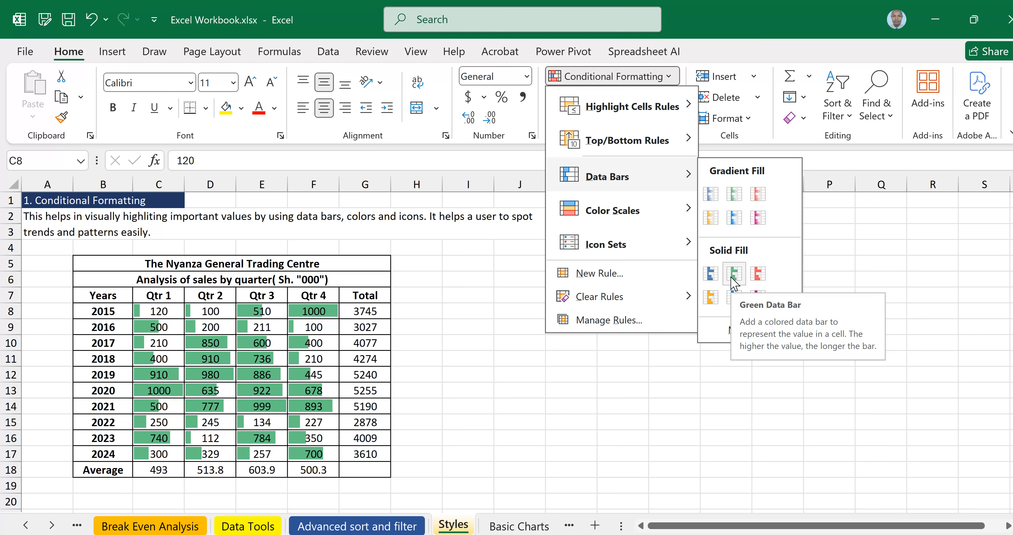
pyautogui.moveTo(645, 213)
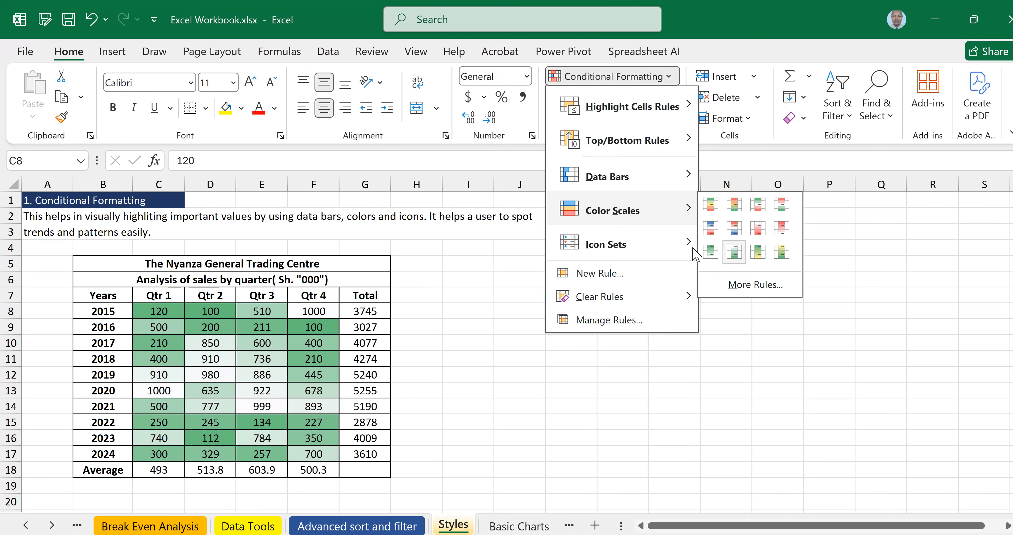
pyautogui.moveTo(664, 248)
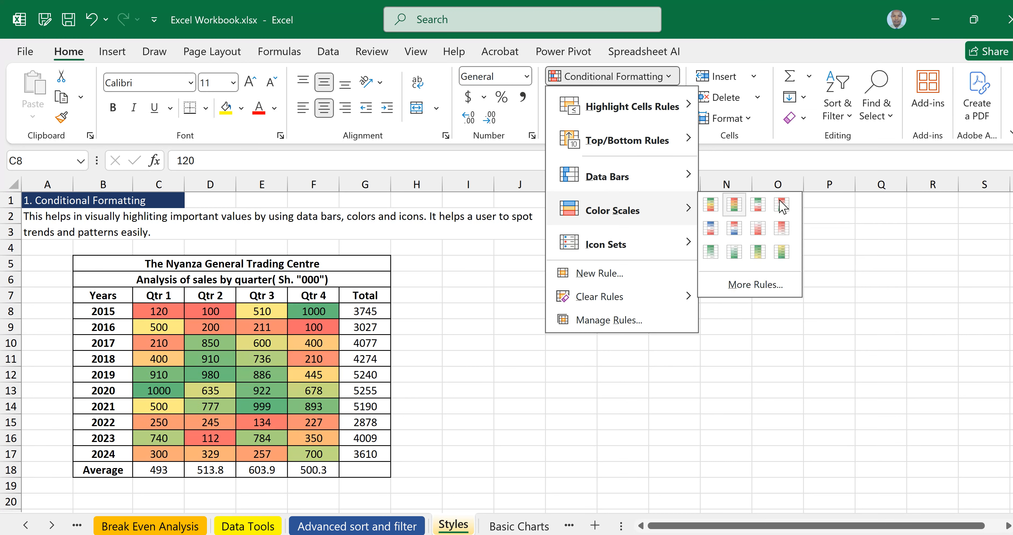
pyautogui.click(710, 204)
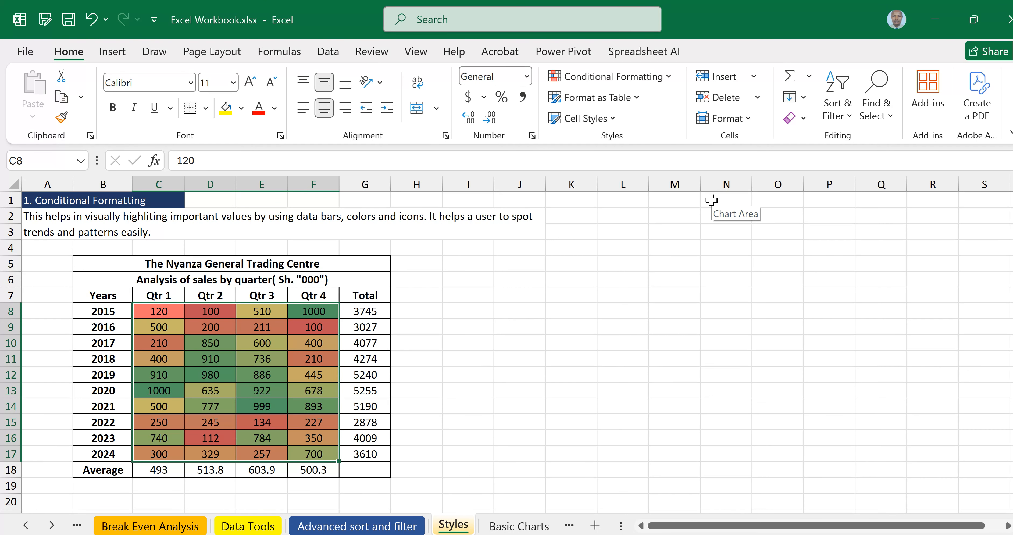
pyautogui.click(534, 311)
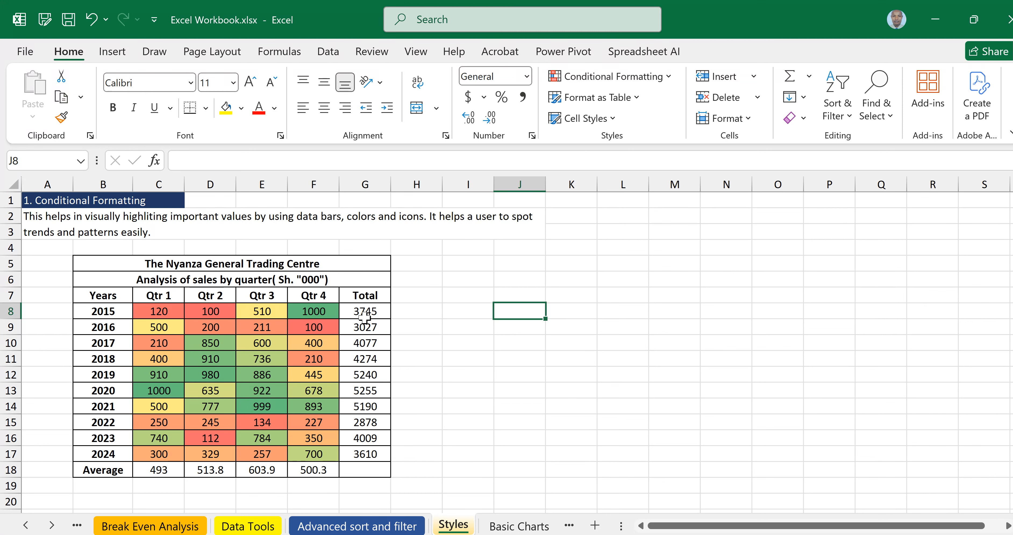
# - Apply solid-fill light blue data bars to the yearly totals in G8:G17, and deselect the range
pyautogui.click(372, 313)
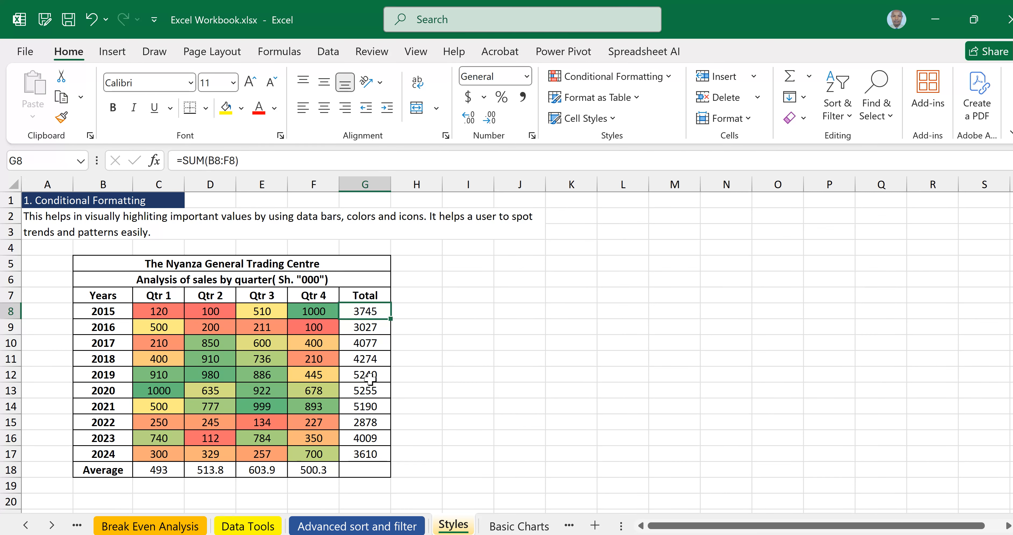
pyautogui.moveTo(369, 378); pyautogui.dragTo(367, 450)
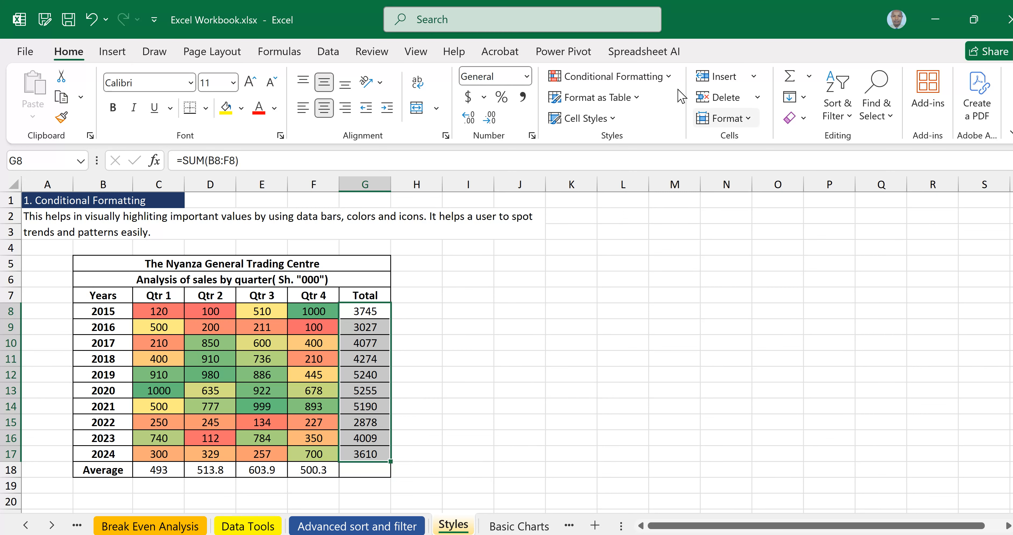
pyautogui.click(667, 76)
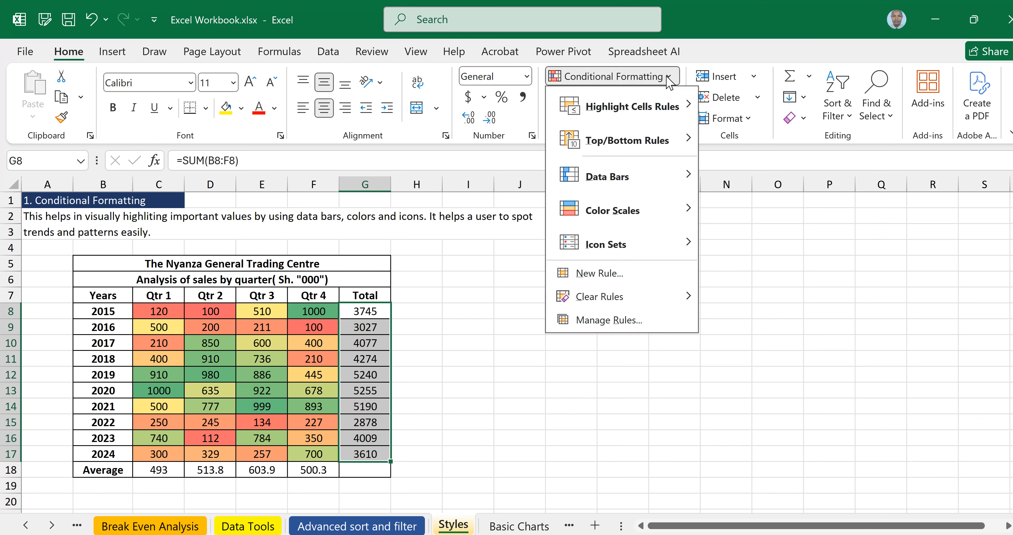
pyautogui.moveTo(654, 185)
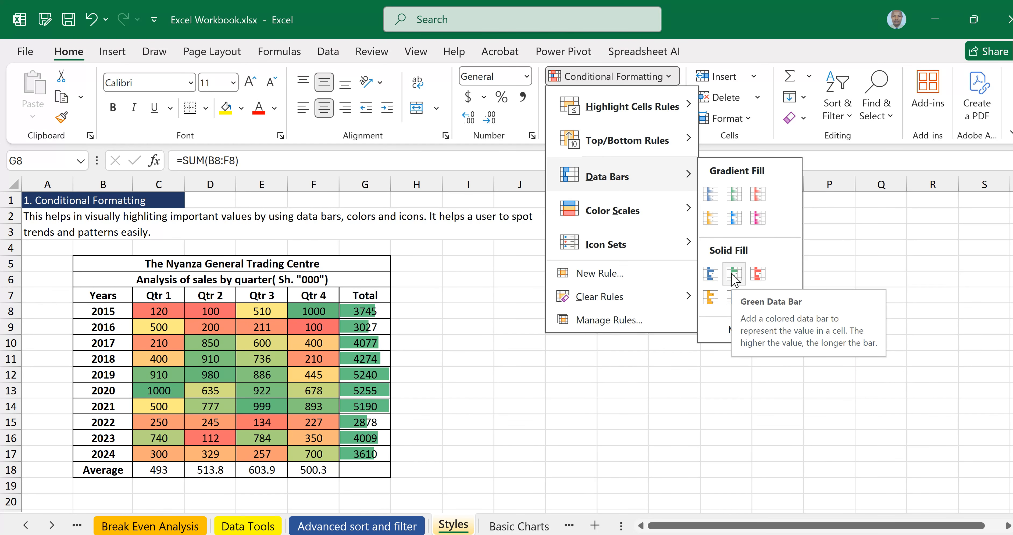
pyautogui.click(729, 300)
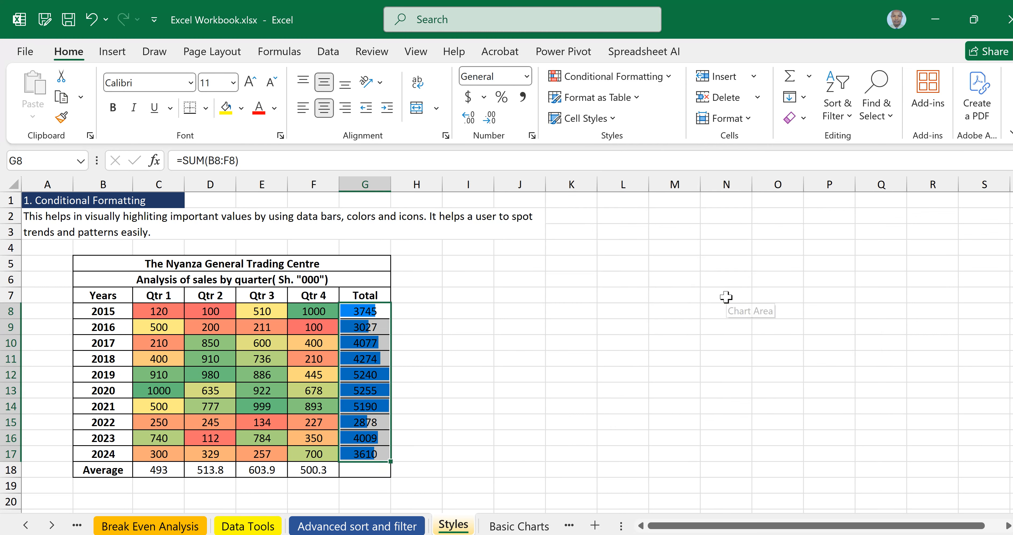
pyautogui.click(759, 423)
# - Apply the four-level bar ratings icon set to the quarterly averages in C18:F18
pyautogui.scroll(-2, 656, 398)
pyautogui.click(166, 408)
pyautogui.moveTo(184, 407); pyautogui.dragTo(299, 405)
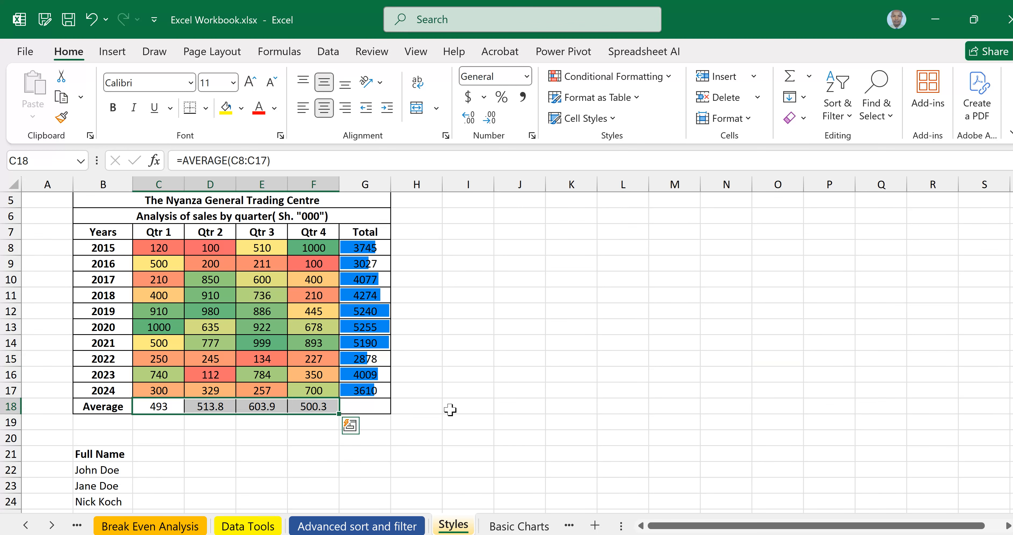
pyautogui.scroll(2, 451, 410)
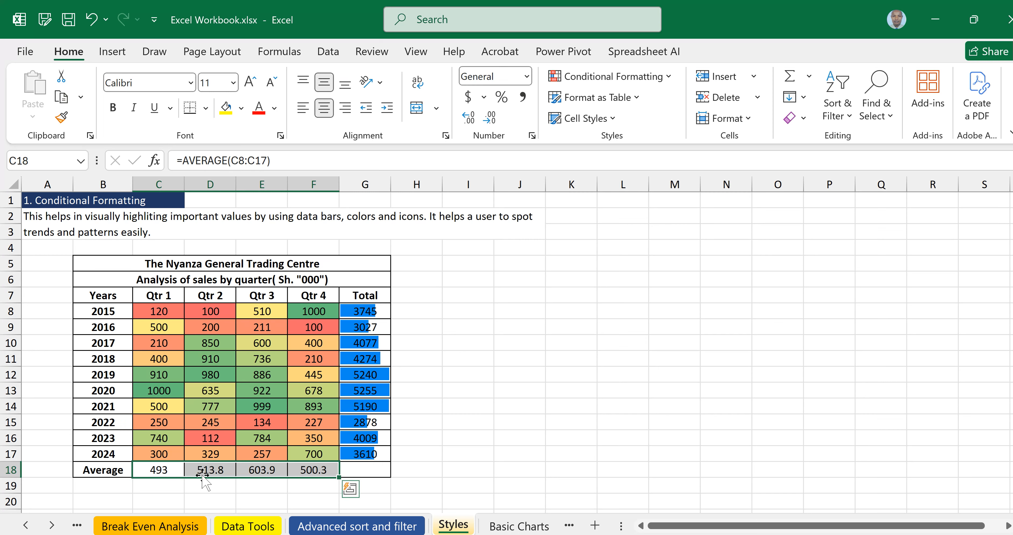
pyautogui.click(670, 79)
pyautogui.moveTo(620, 245)
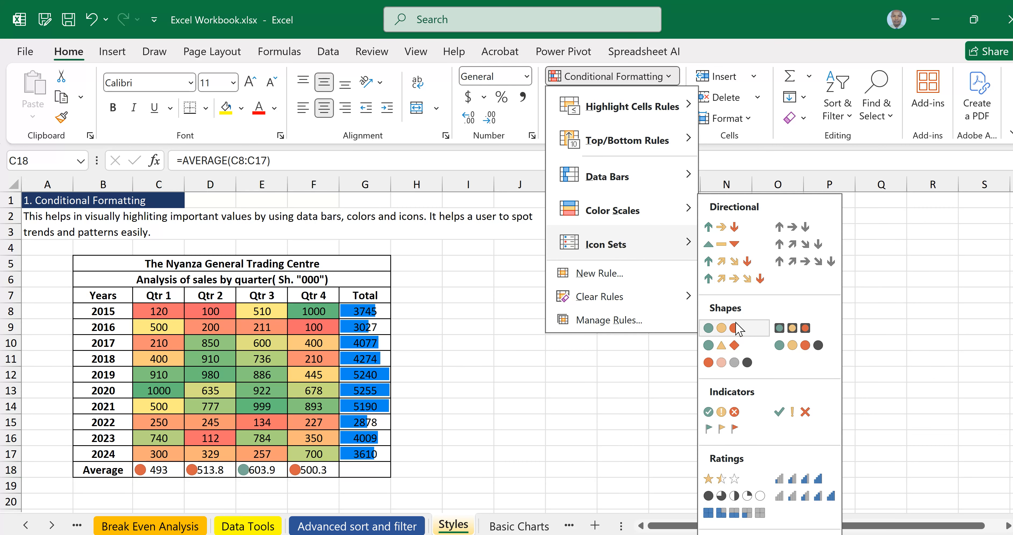
pyautogui.click(805, 477)
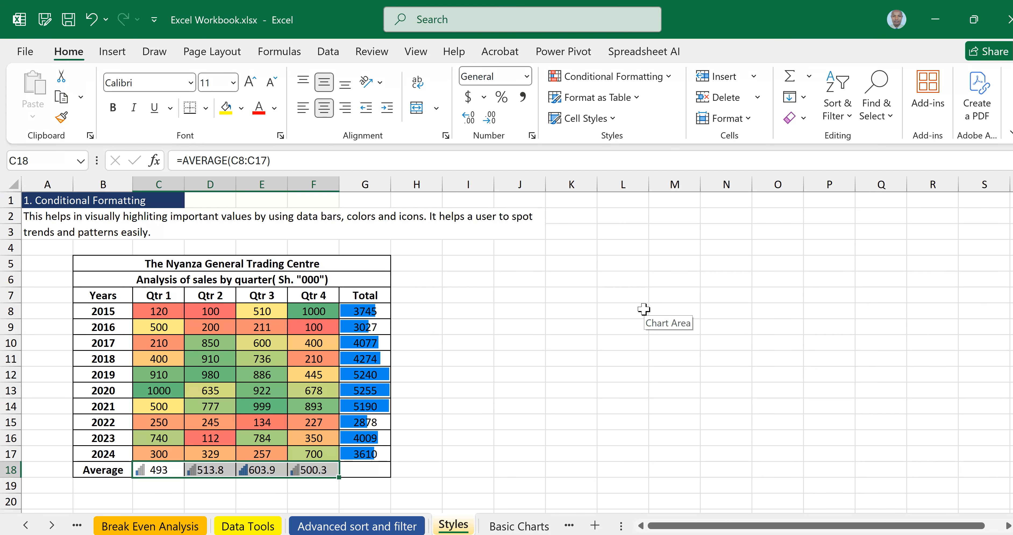
# - Look over the Full Name list below the sales table, down to the Format as Table section
pyautogui.scroll(-1, 643, 309)
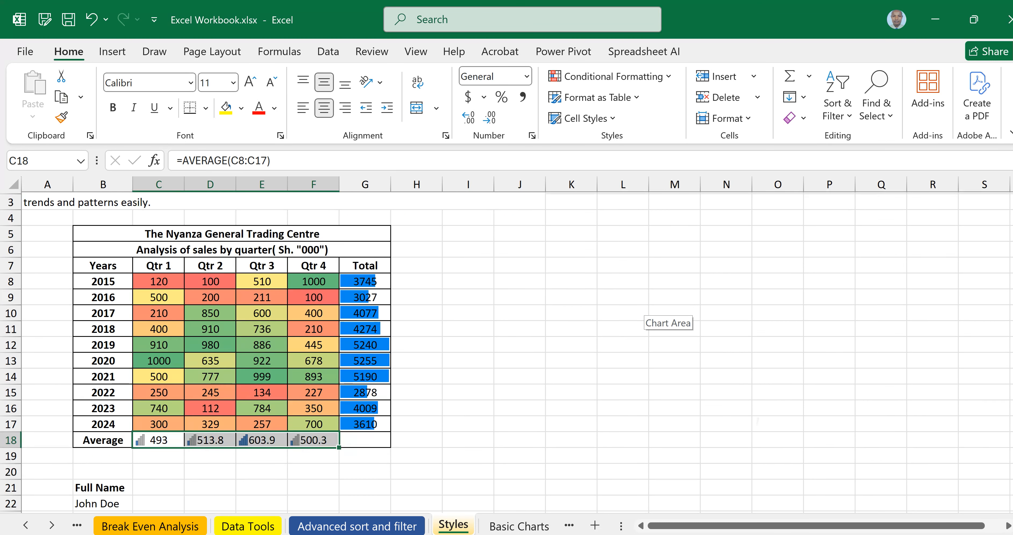
pyautogui.scroll(-5, 643, 310)
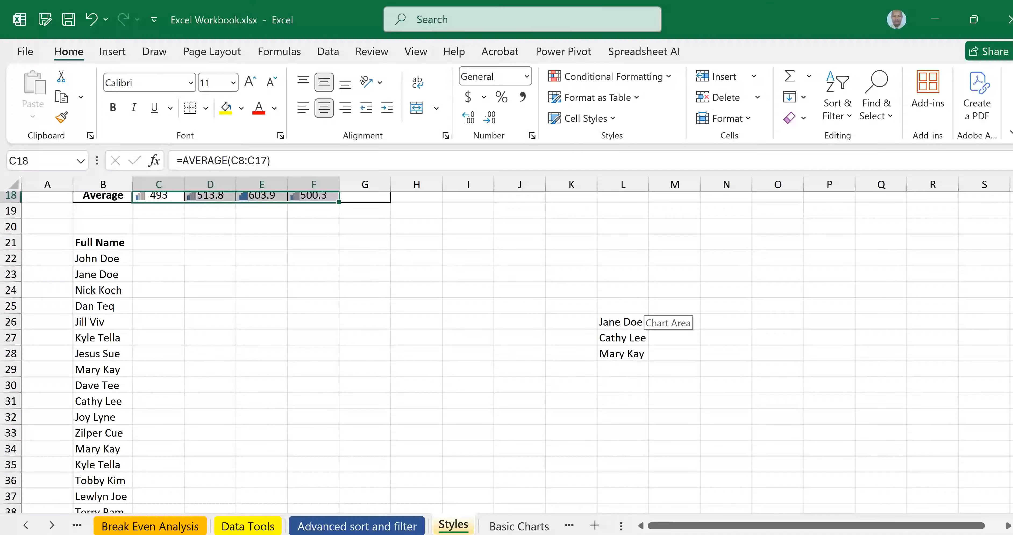
pyautogui.scroll(-4, 354, 292)
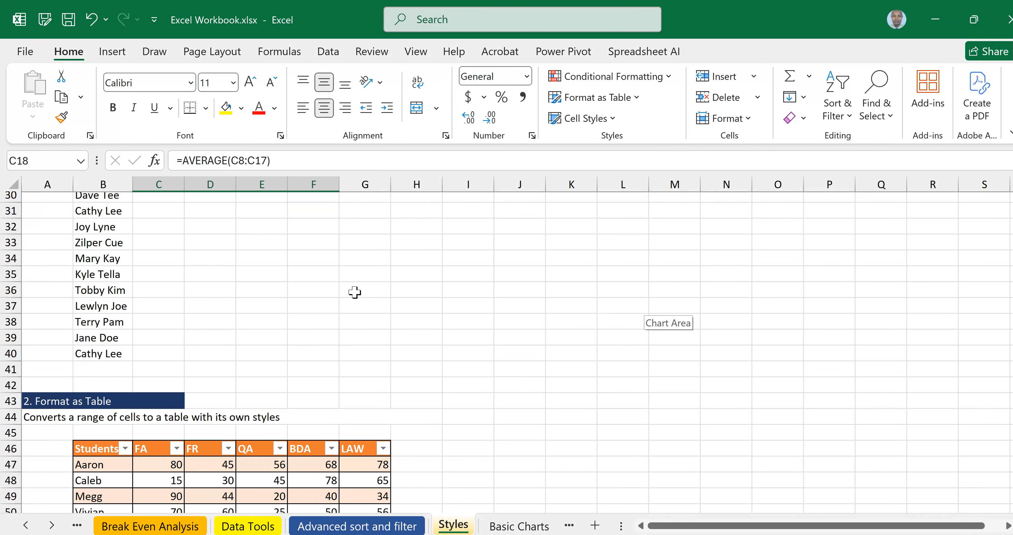
pyautogui.scroll(4, 355, 292)
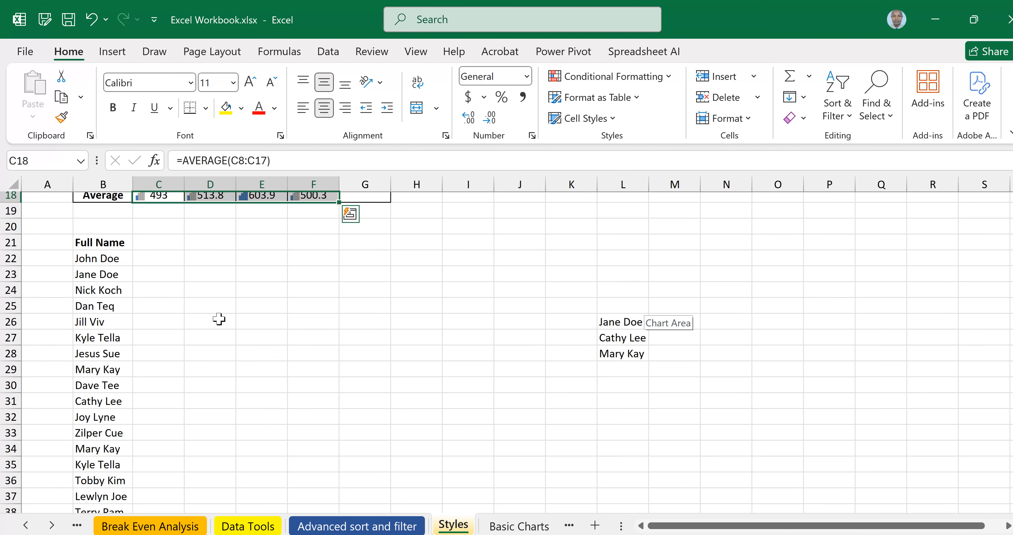
pyautogui.scroll(-1, 248, 325)
pyautogui.scroll(1, 247, 326)
pyautogui.scroll(-1, 217, 324)
pyautogui.scroll(1, 195, 280)
# - Copy the first entry of the Full Name list in B22 to the empty cell B41 at the list's end
pyautogui.click(94, 259)
pyautogui.hotkey('ctrl', 'c')
pyautogui.scroll(-4, 142, 355)
pyautogui.click(99, 370)
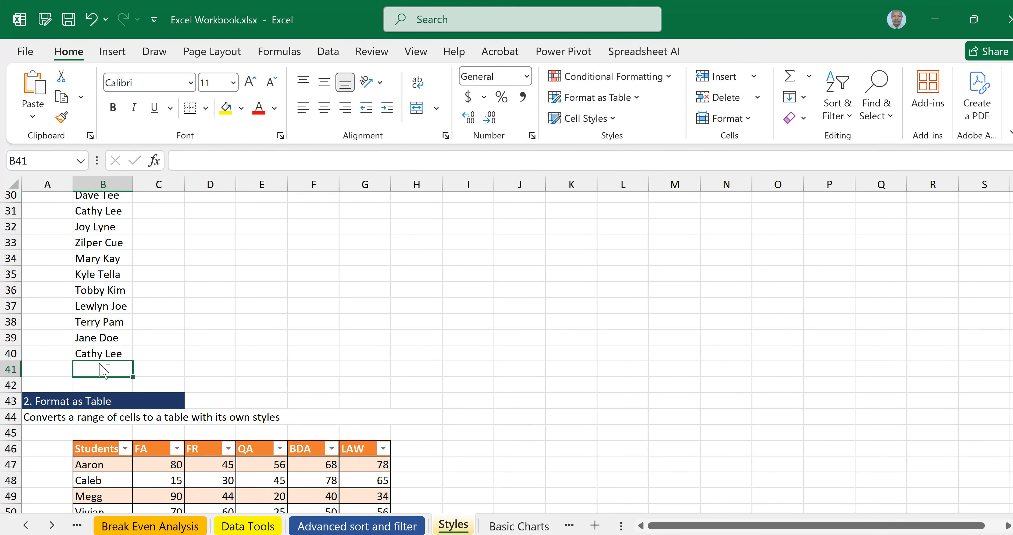
pyautogui.hotkey('ctrl', 'v')
pyautogui.click(256, 336)
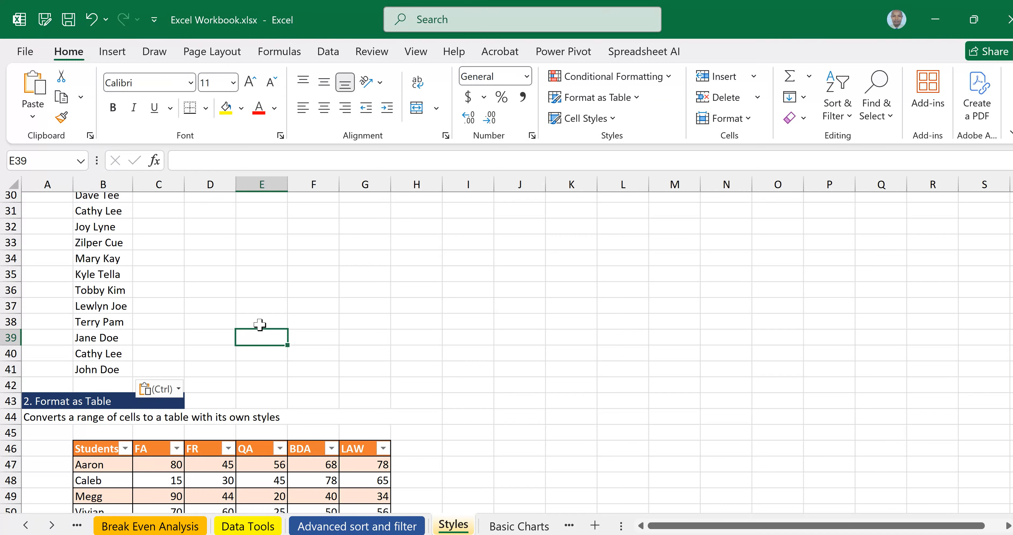
pyautogui.scroll(4, 260, 323)
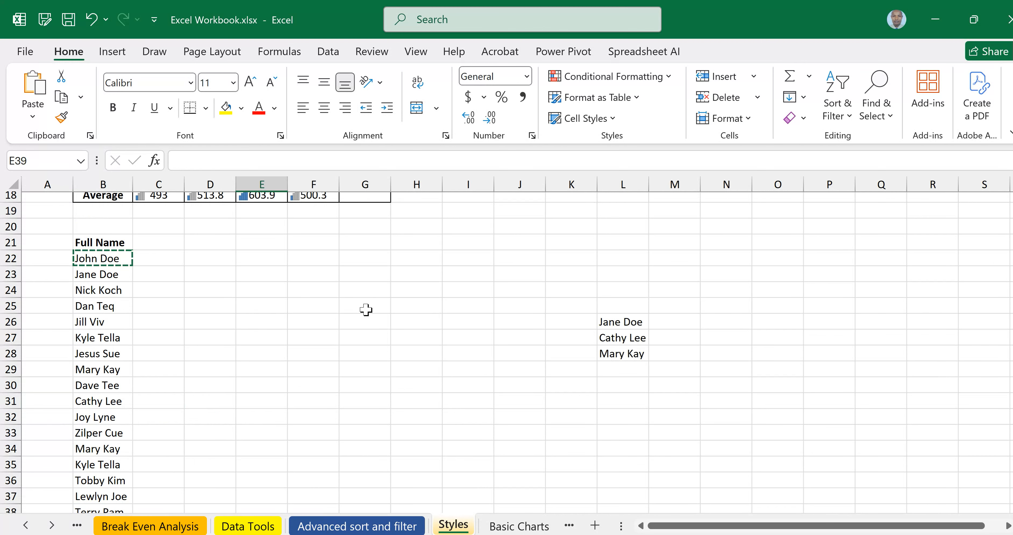
pyautogui.click(364, 305)
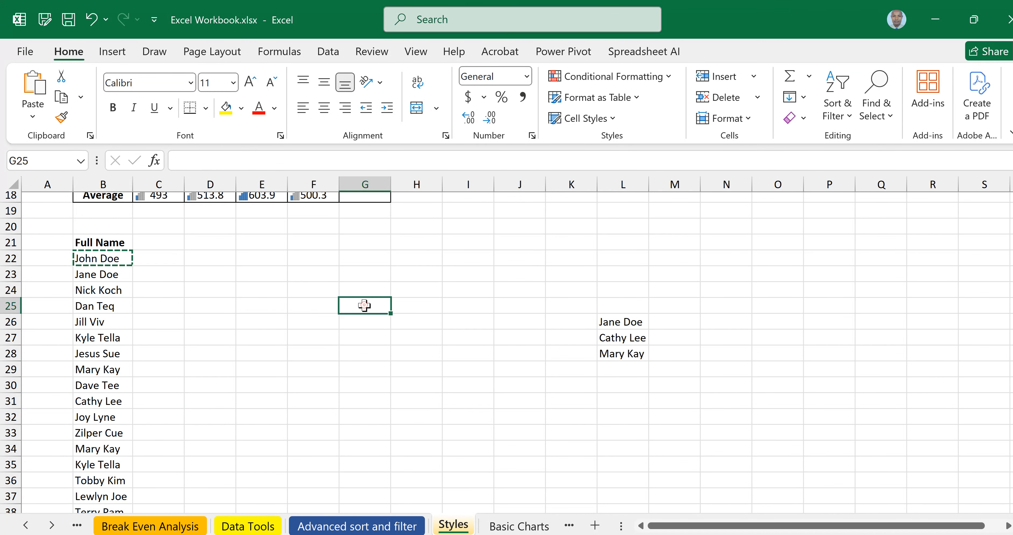
# - Start a new conditional formatting rule for the names in B22:B41, using the rule type Format only cells that contain
pyautogui.moveTo(94, 259); pyautogui.dragTo(106, 483)
pyautogui.scroll(-3, 337, 335)
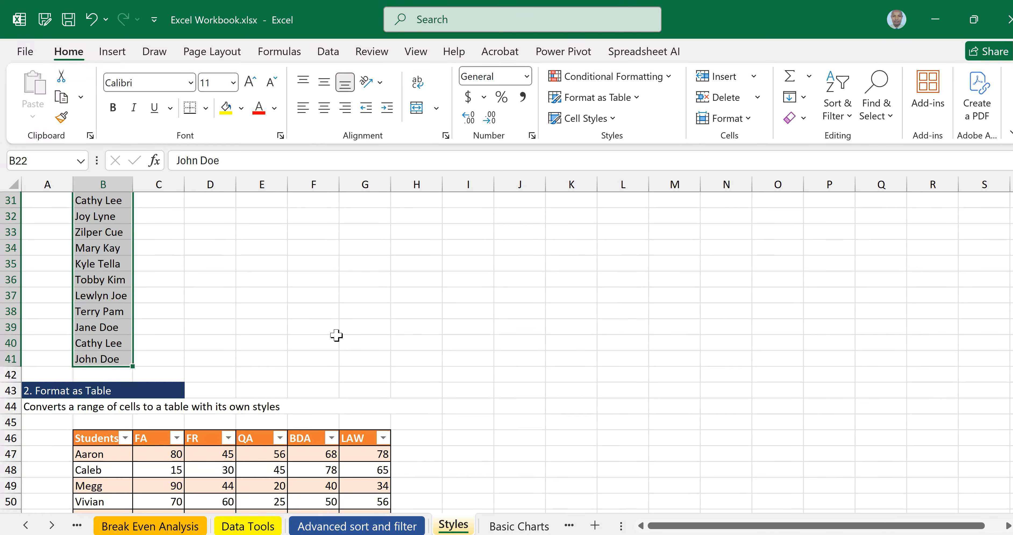
pyautogui.scroll(3, 506, 352)
pyautogui.scroll(1, 697, 433)
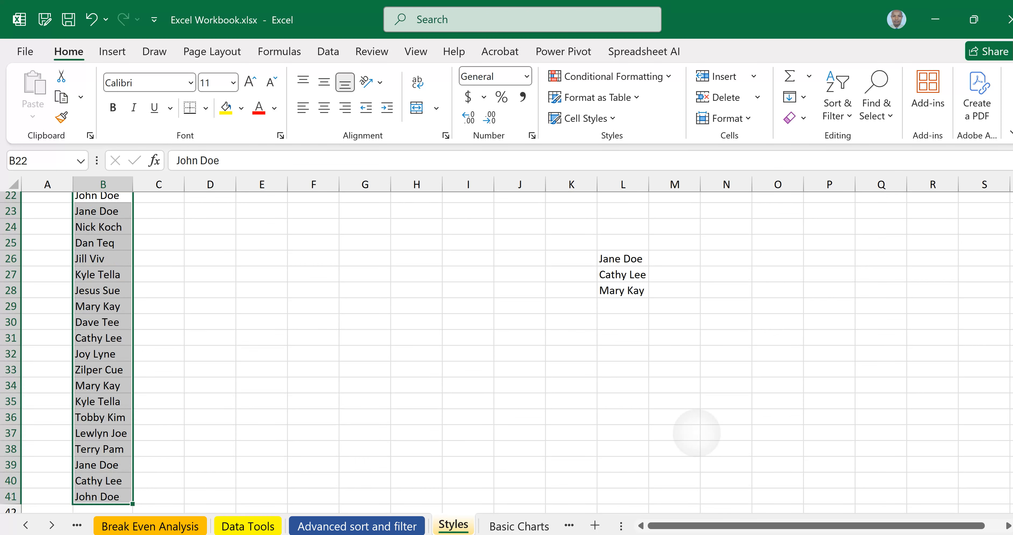
pyautogui.scroll(1, 696, 433)
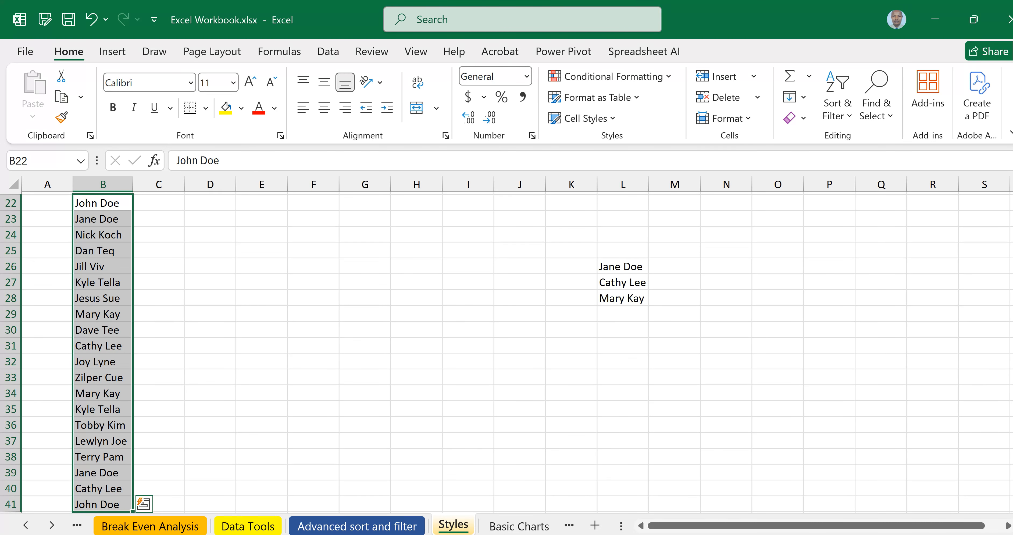
pyautogui.click(673, 83)
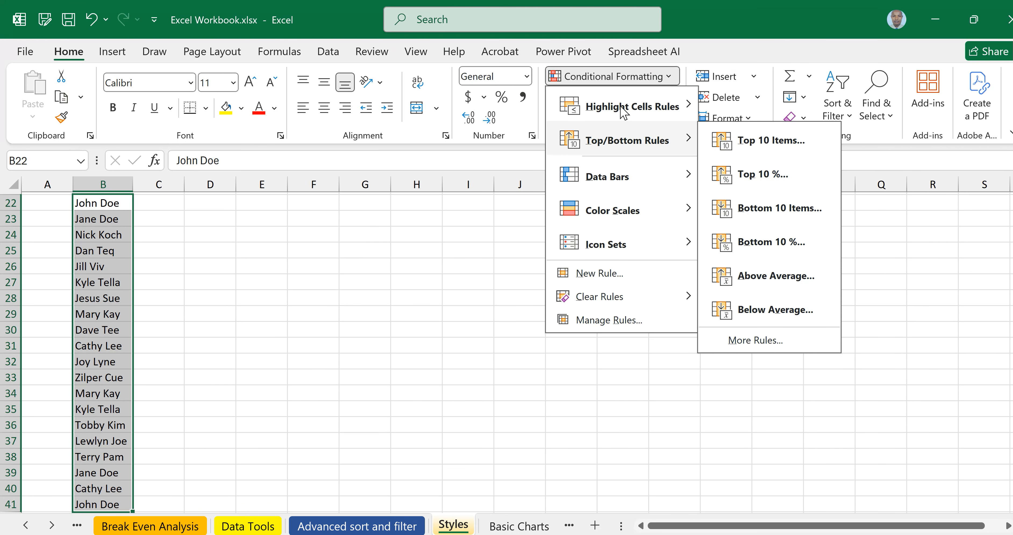
pyautogui.moveTo(617, 107)
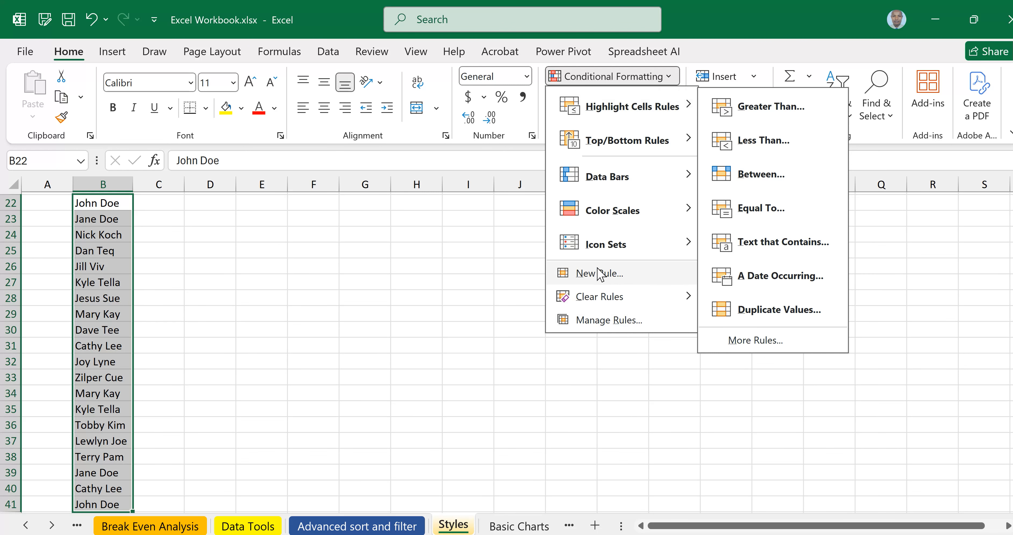
pyautogui.click(616, 277)
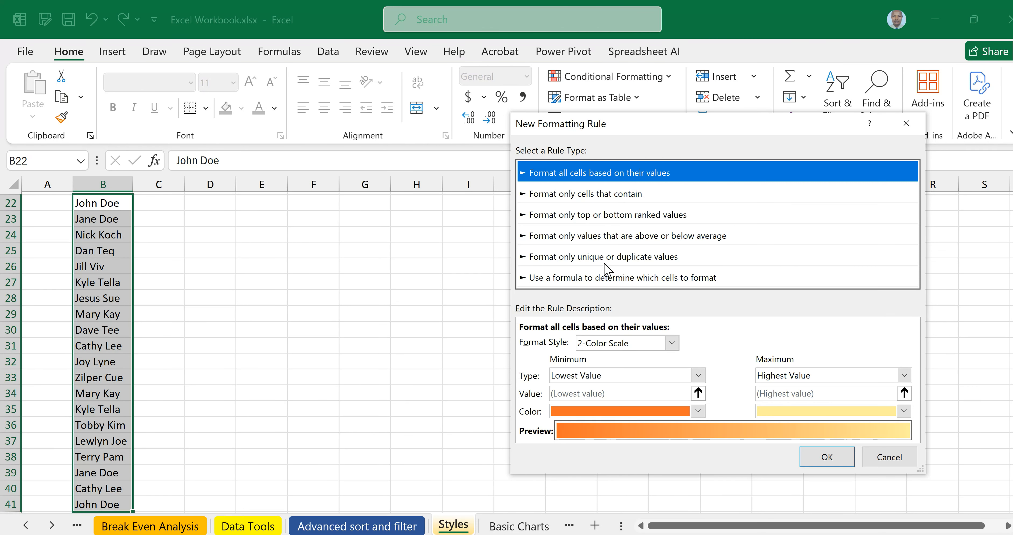
pyautogui.click(578, 198)
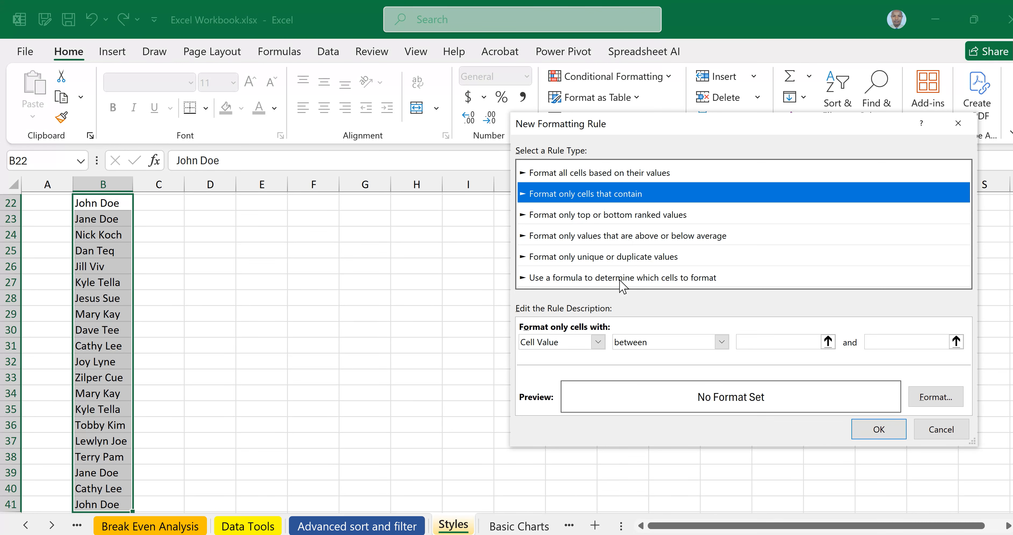
# - Set the rule's condition to Specific Text containing the value of cell B22 (=$B$22)
pyautogui.click(598, 342)
pyautogui.click(558, 355)
pyautogui.click(578, 194)
pyautogui.click(599, 342)
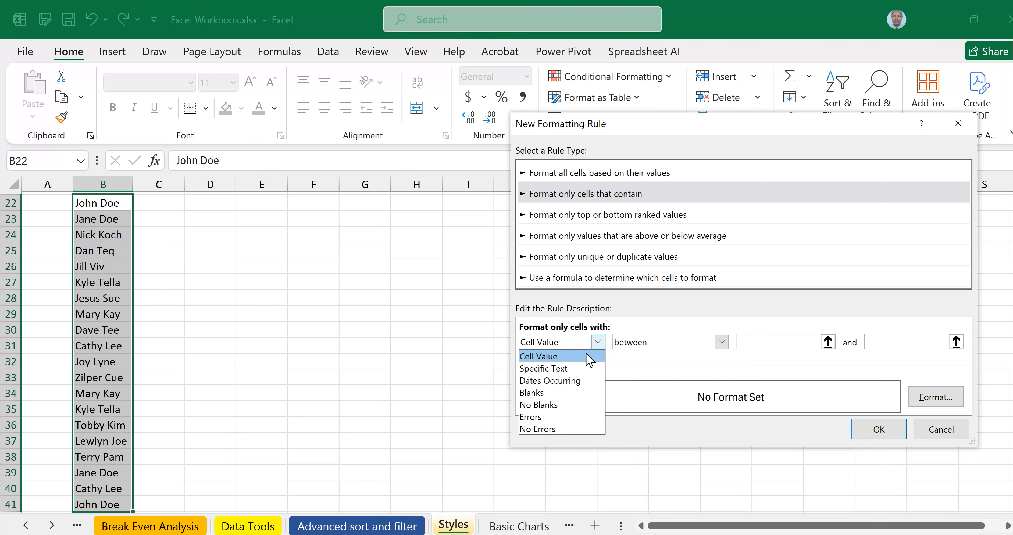
pyautogui.click(550, 370)
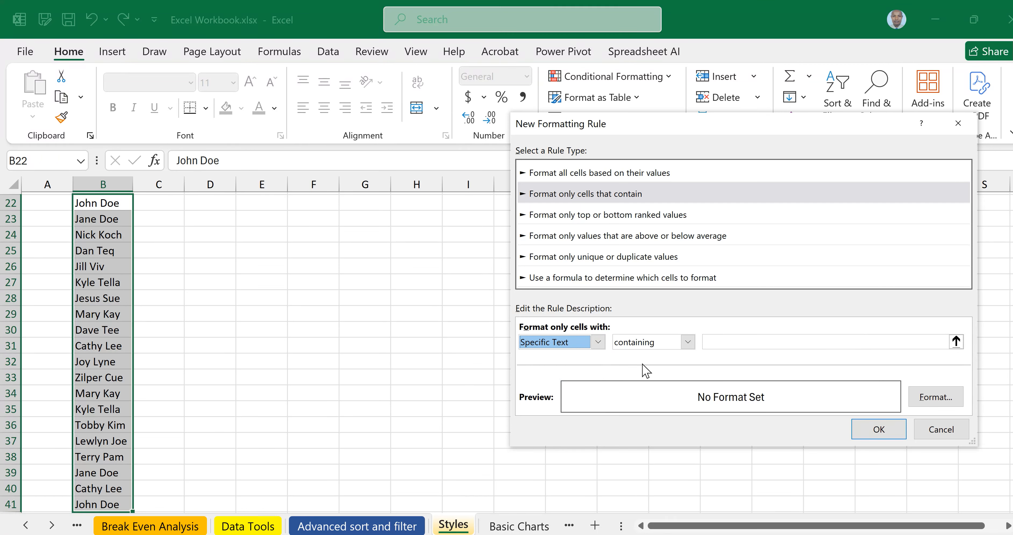
pyautogui.click(715, 343)
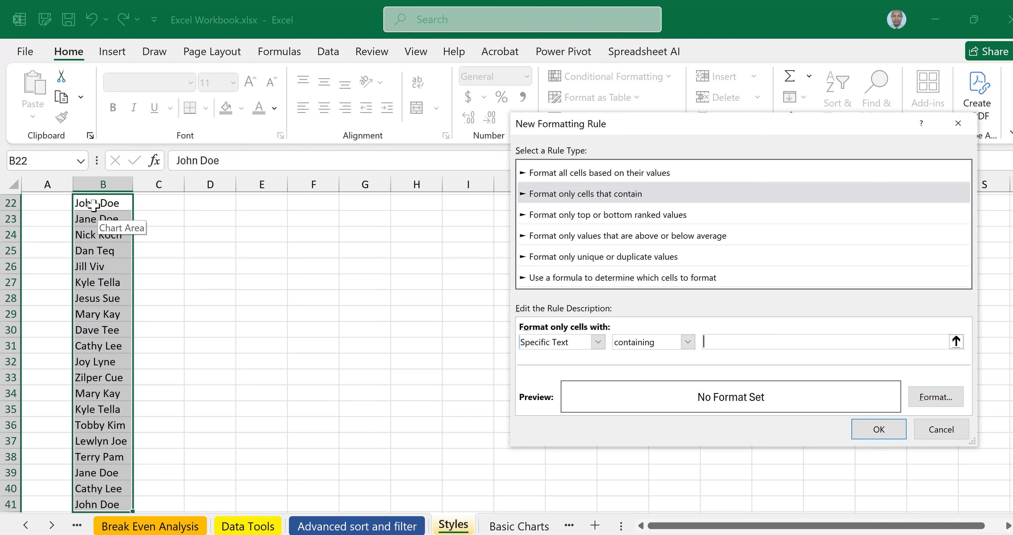
pyautogui.click(112, 202)
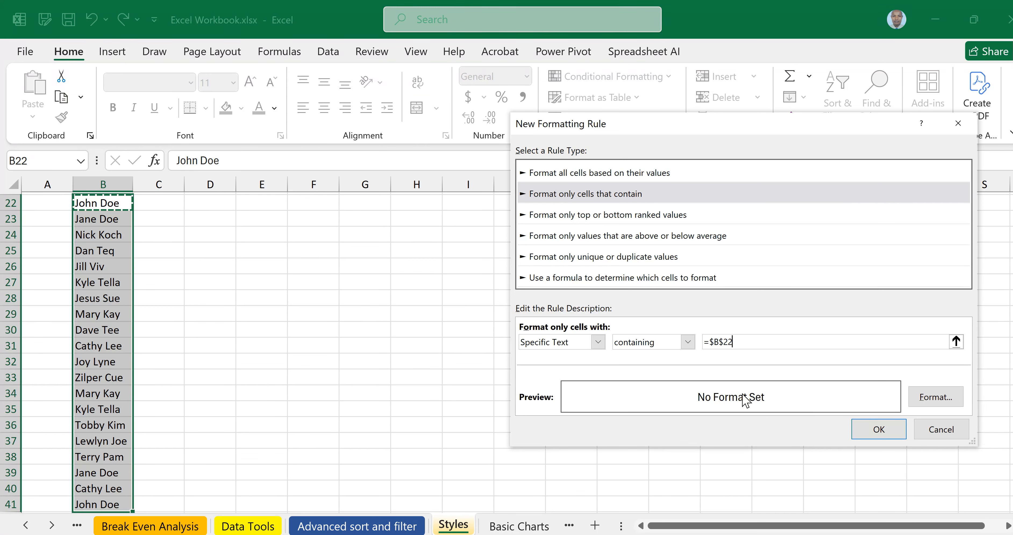
# - Give the rule a yellow background fill and apply it to the Full Name list
pyautogui.click(937, 404)
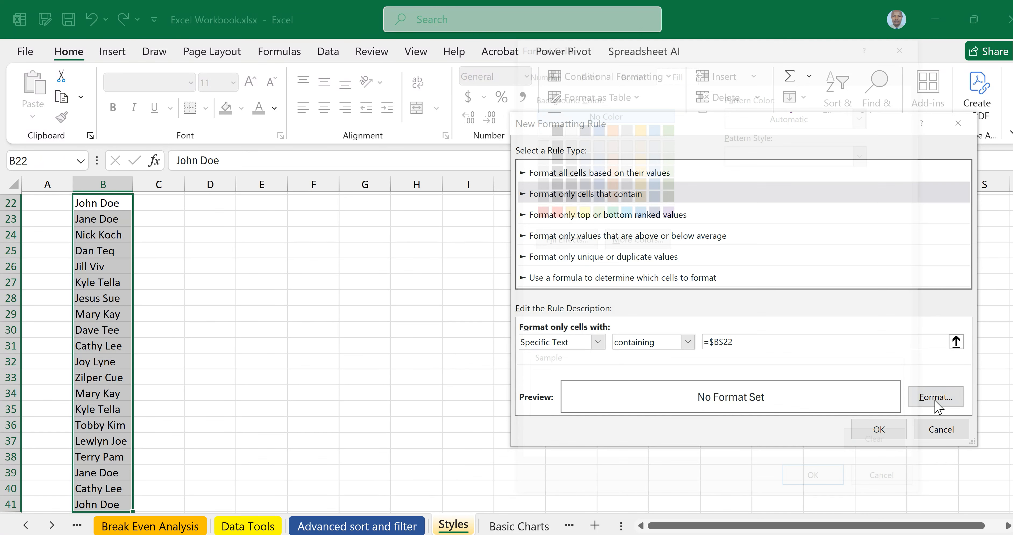
pyautogui.click(686, 70)
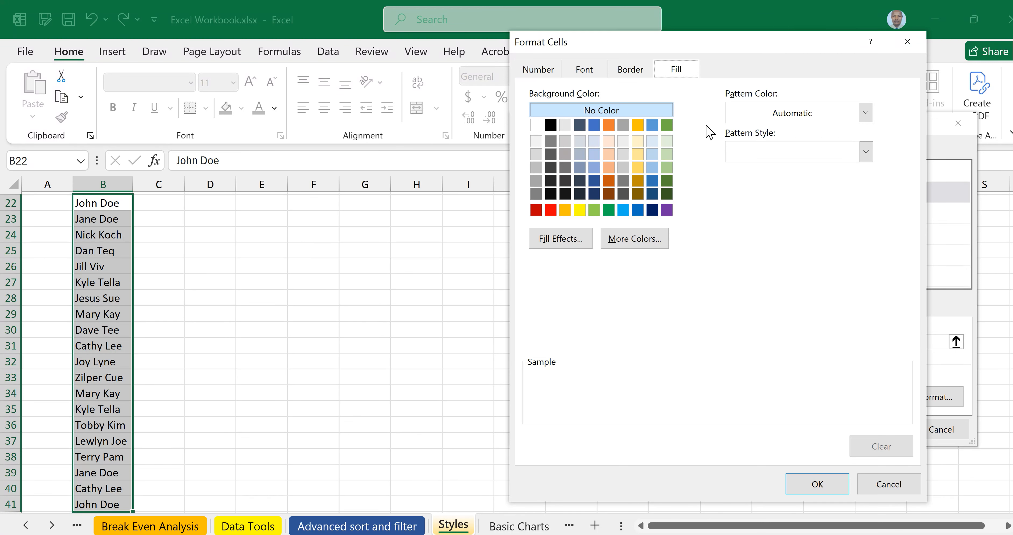
pyautogui.click(581, 210)
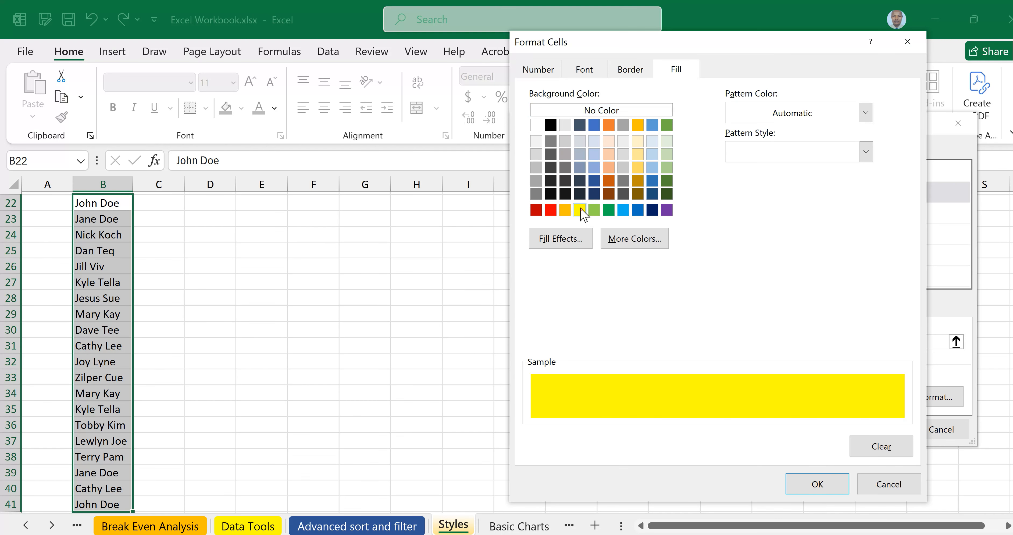
pyautogui.click(814, 488)
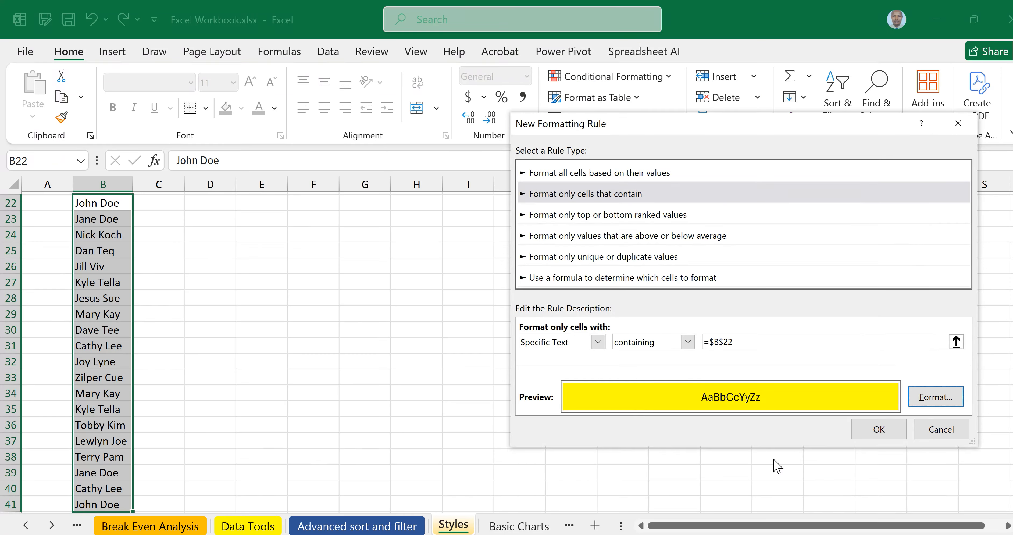
pyautogui.click(865, 426)
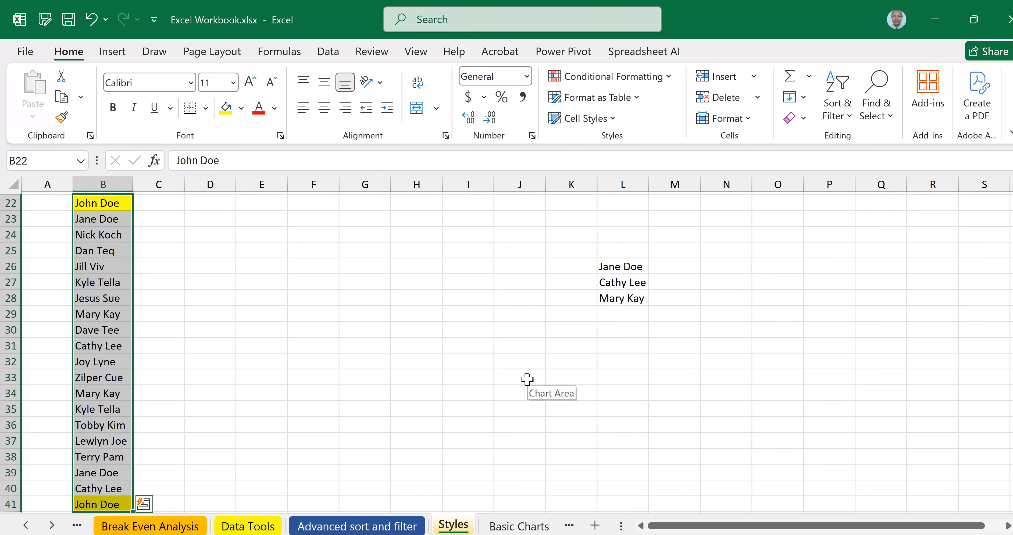
pyautogui.scroll(1, 527, 379)
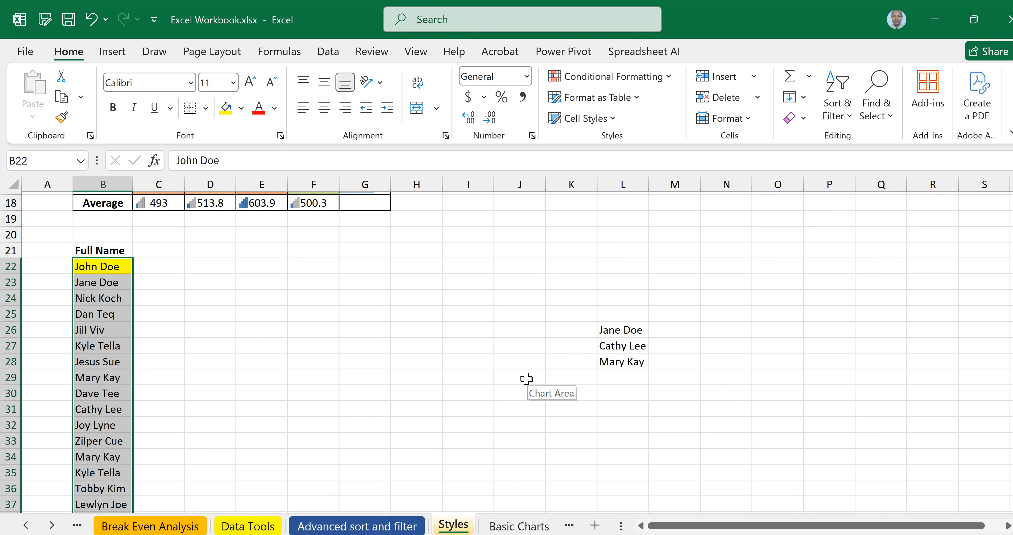
pyautogui.scroll(-1, 526, 378)
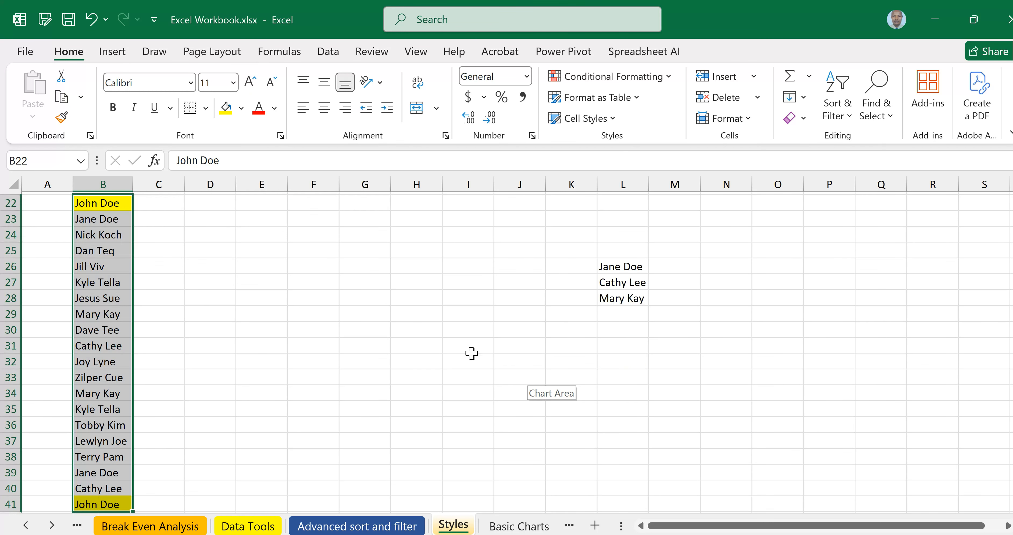
# - Start a Text that Contains highlight rule for the names in B22:B41, matching the value of cell B23 (=$B$23)
pyautogui.click(459, 332)
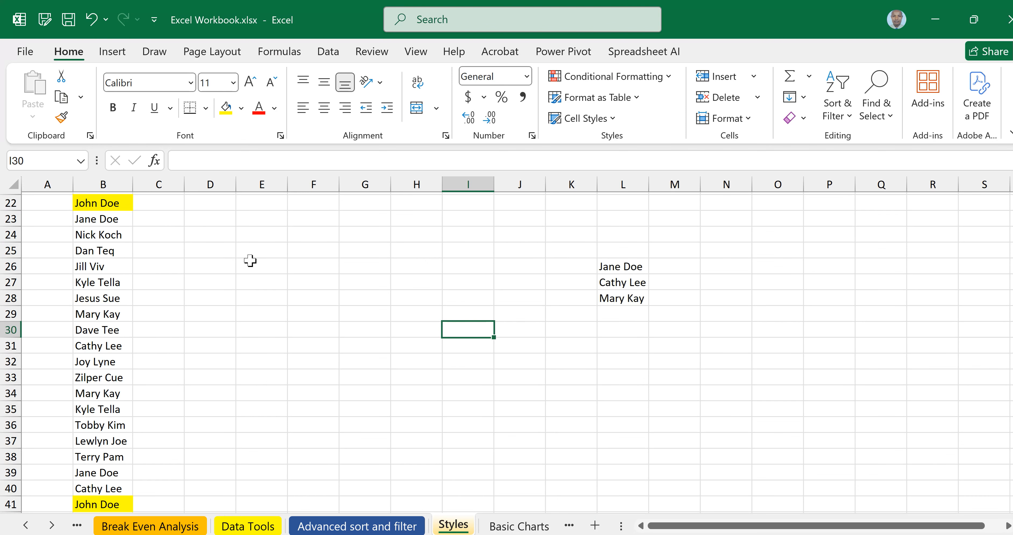
pyautogui.scroll(1, 250, 260)
pyautogui.click(106, 266)
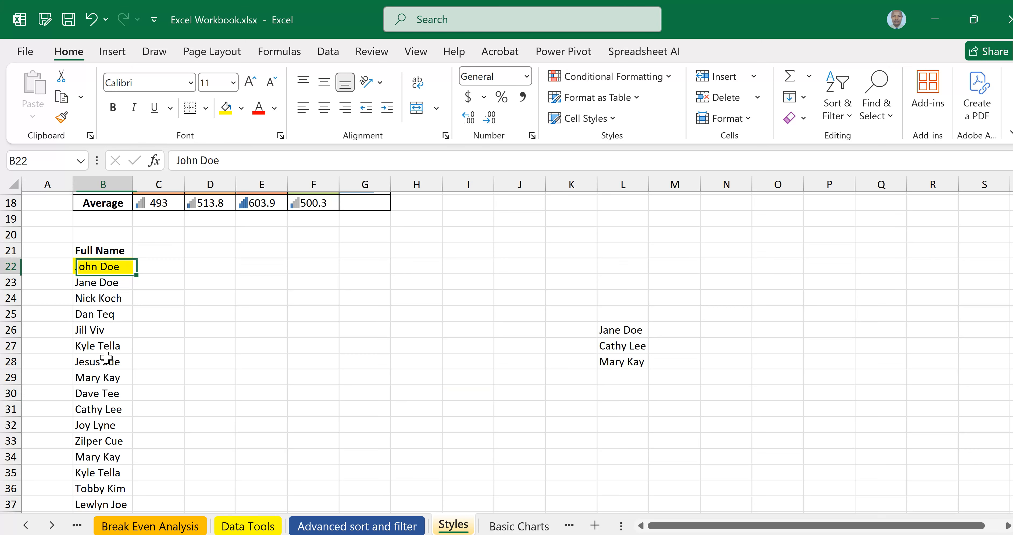
pyautogui.moveTo(106, 358); pyautogui.dragTo(101, 488)
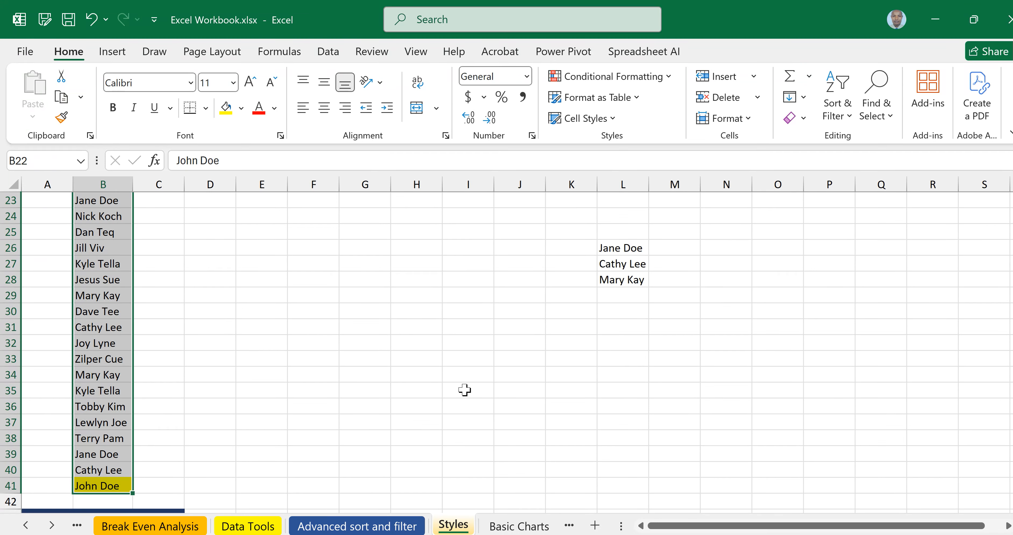
pyautogui.scroll(1, 464, 390)
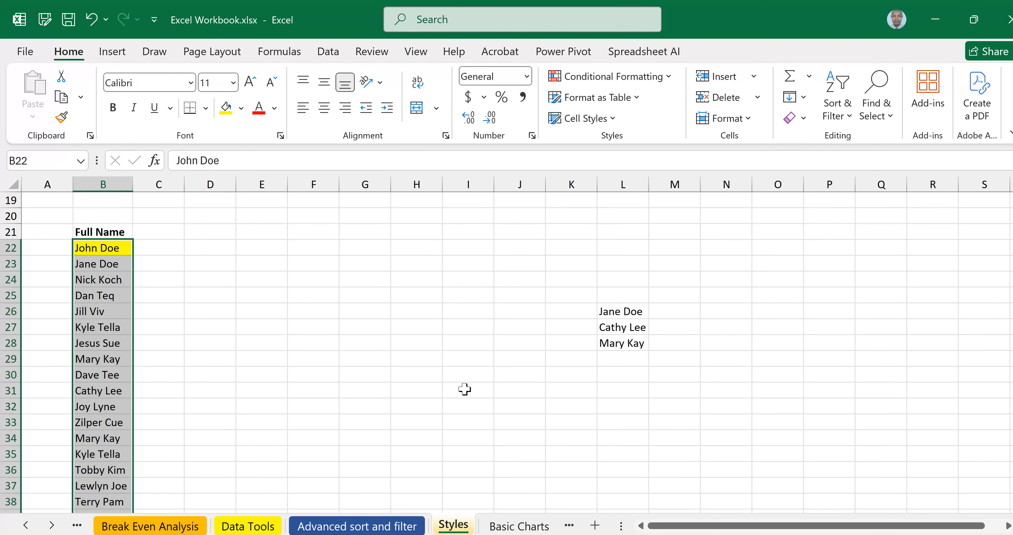
pyautogui.click(674, 80)
pyautogui.moveTo(670, 102)
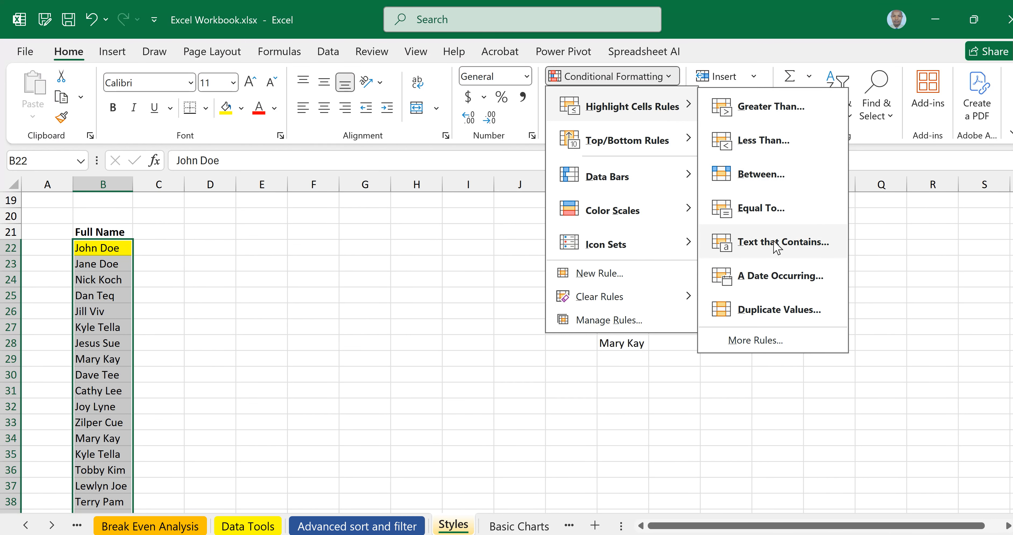
pyautogui.click(765, 242)
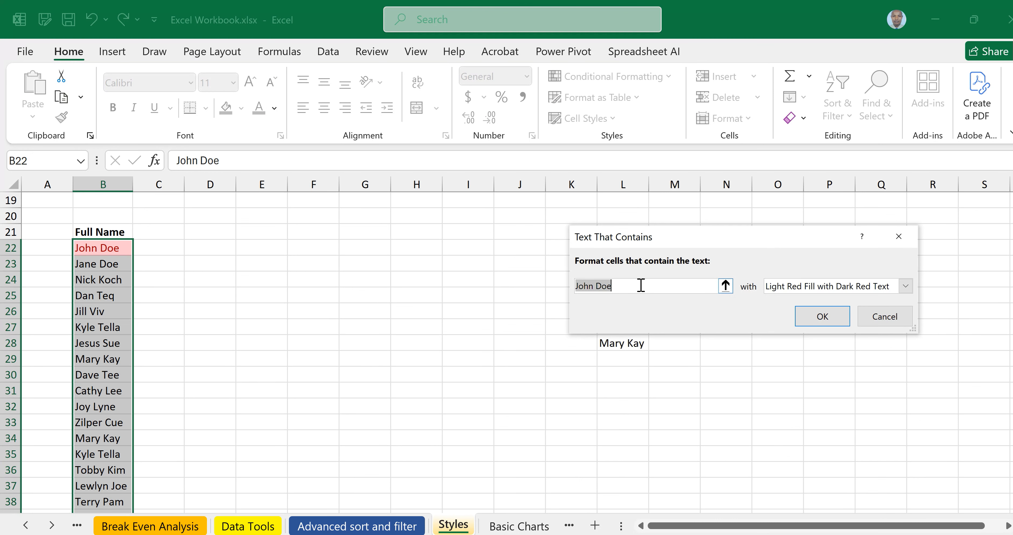
pyautogui.press('BackSpace')
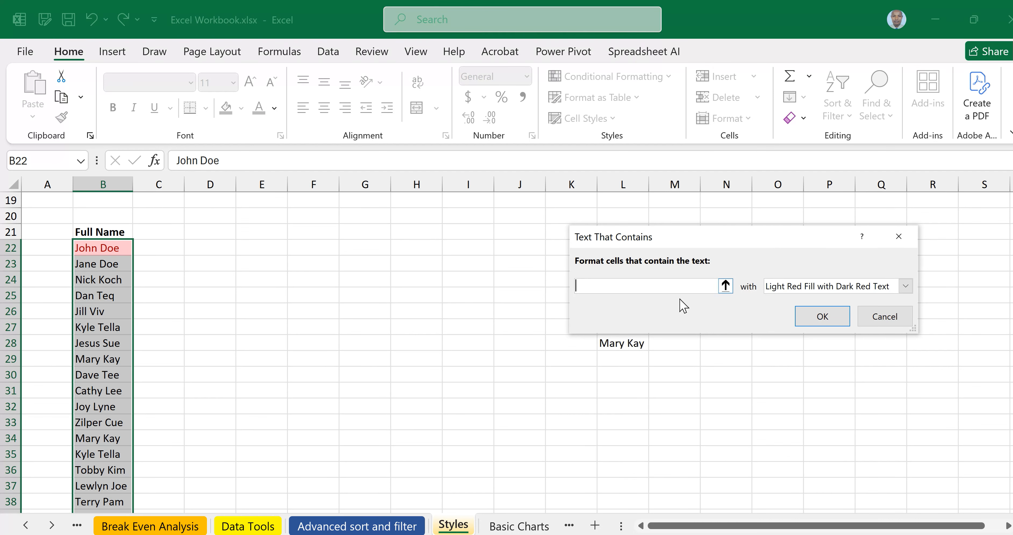
pyautogui.click(100, 266)
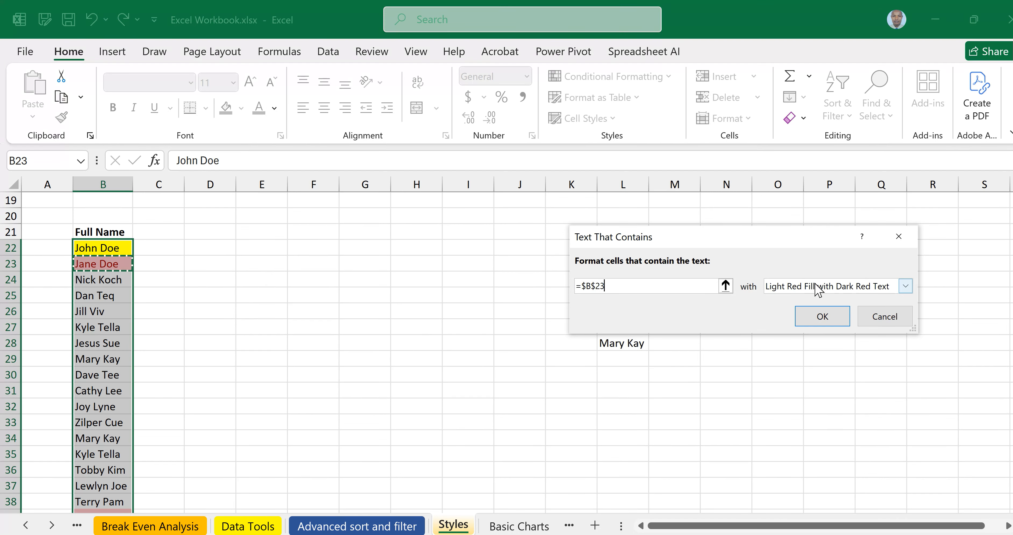
# - Give the B23 text rule a custom format with a light blue background fill and apply it to the list
pyautogui.click(905, 287)
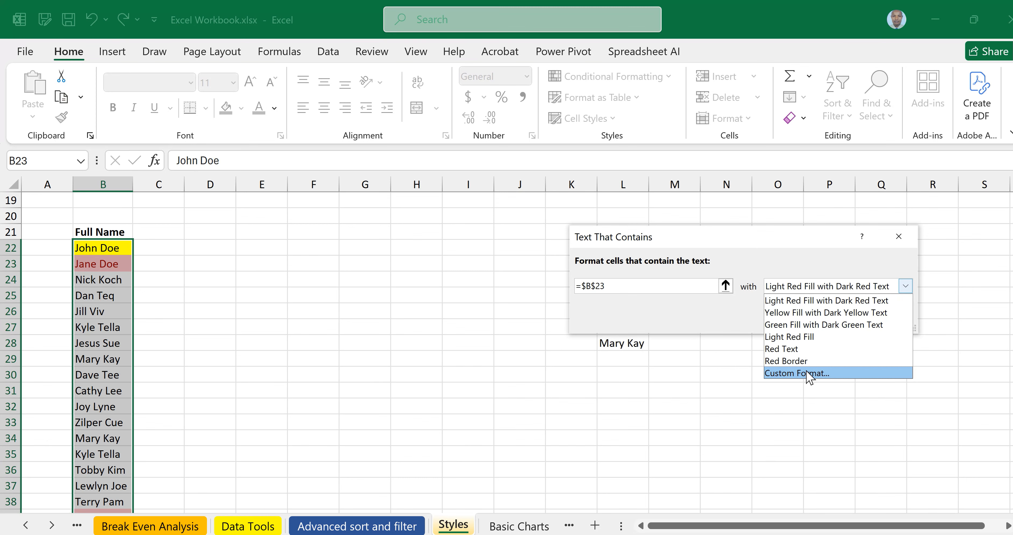
pyautogui.click(792, 374)
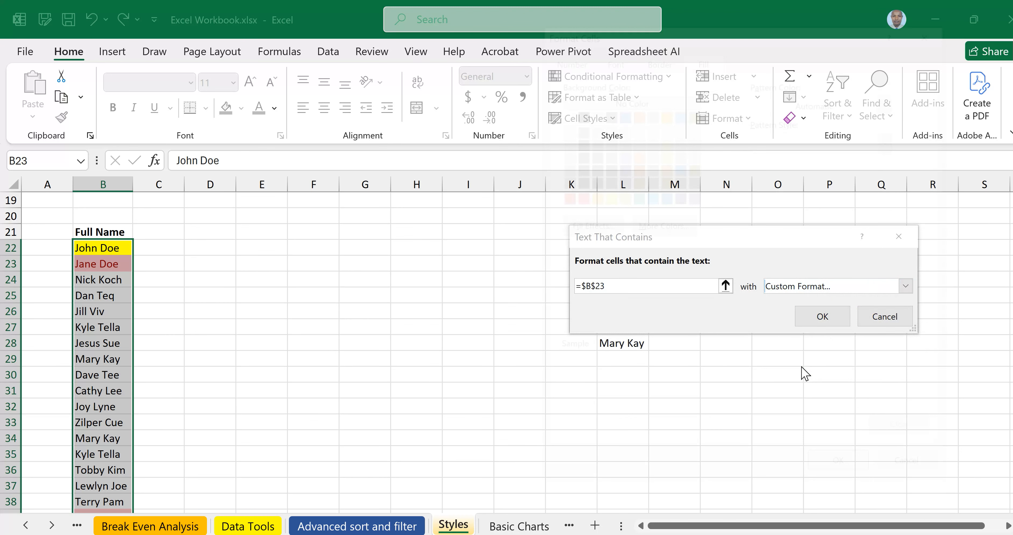
pyautogui.click(612, 57)
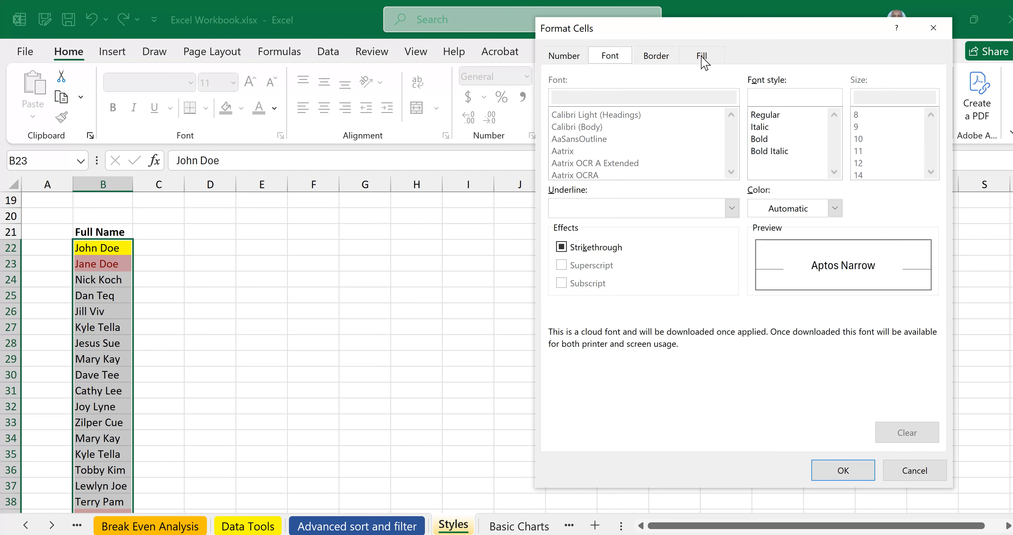
pyautogui.moveTo(673, 27); pyautogui.dragTo(666, 95)
pyautogui.click(696, 123)
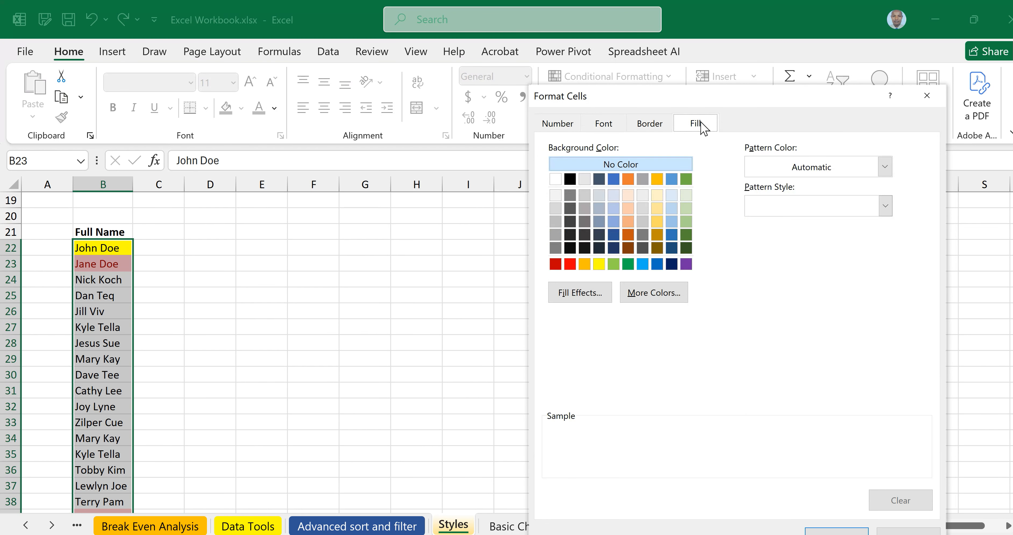
pyautogui.click(643, 264)
pyautogui.press('Return')
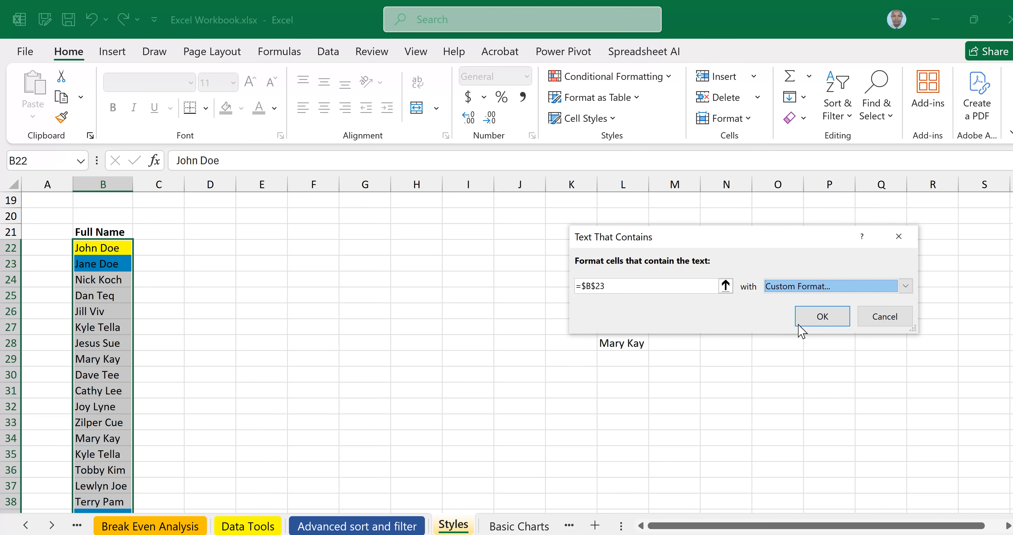
pyautogui.click(818, 317)
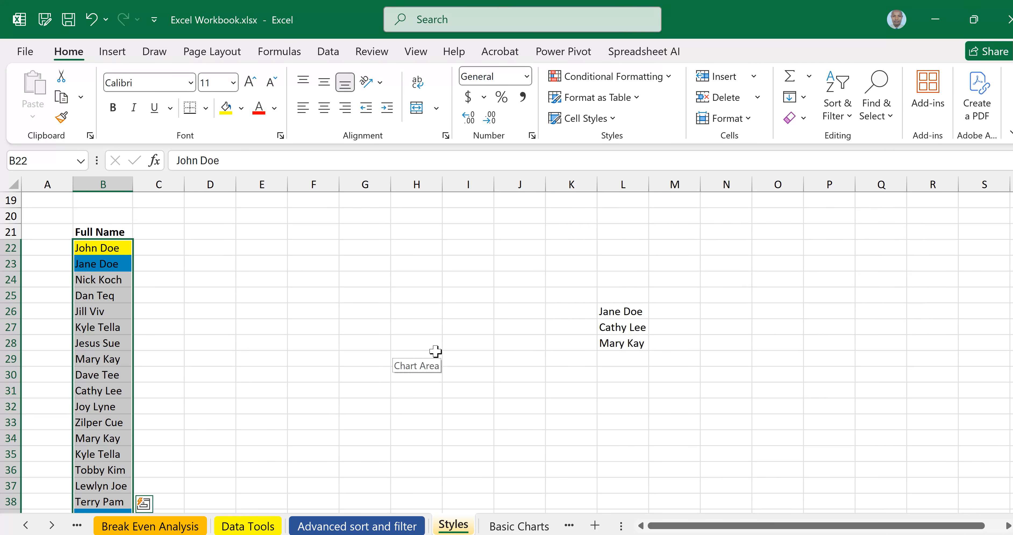
# - Start another Text that Contains highlight rule for B22:B41, matching the value of cell B24 (=$B$24)
pyautogui.moveTo(1012, 301); pyautogui.dragTo(1012, 304)
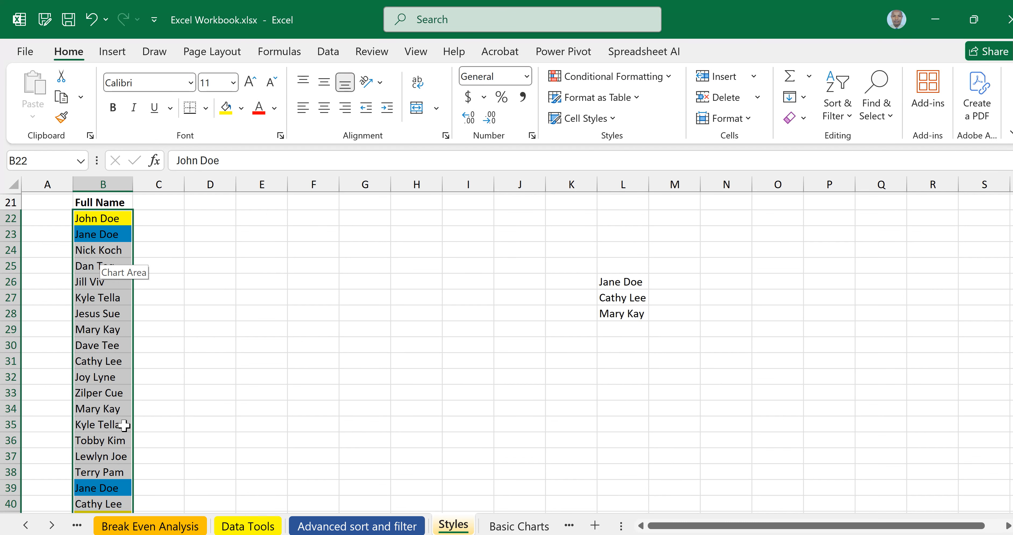
pyautogui.click(669, 78)
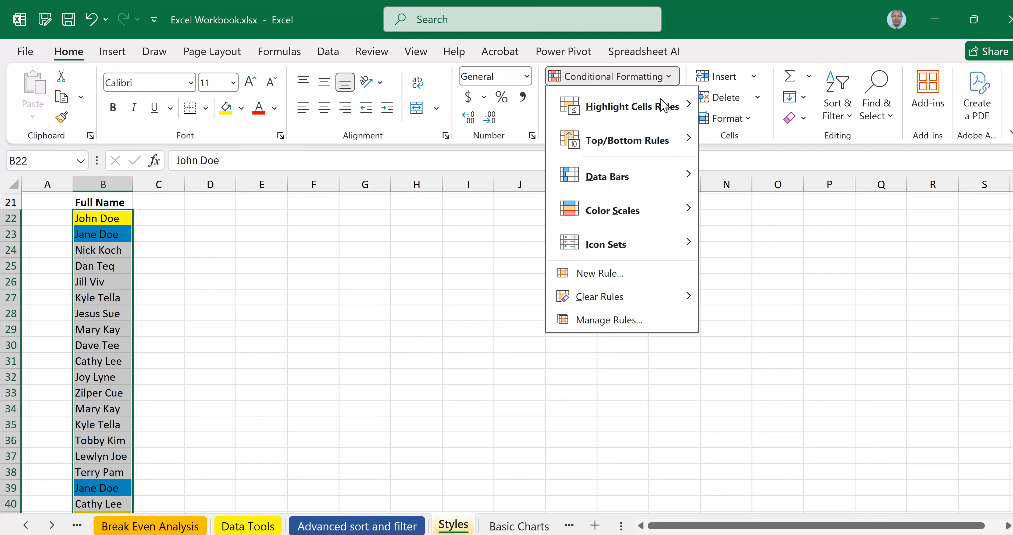
pyautogui.moveTo(664, 106)
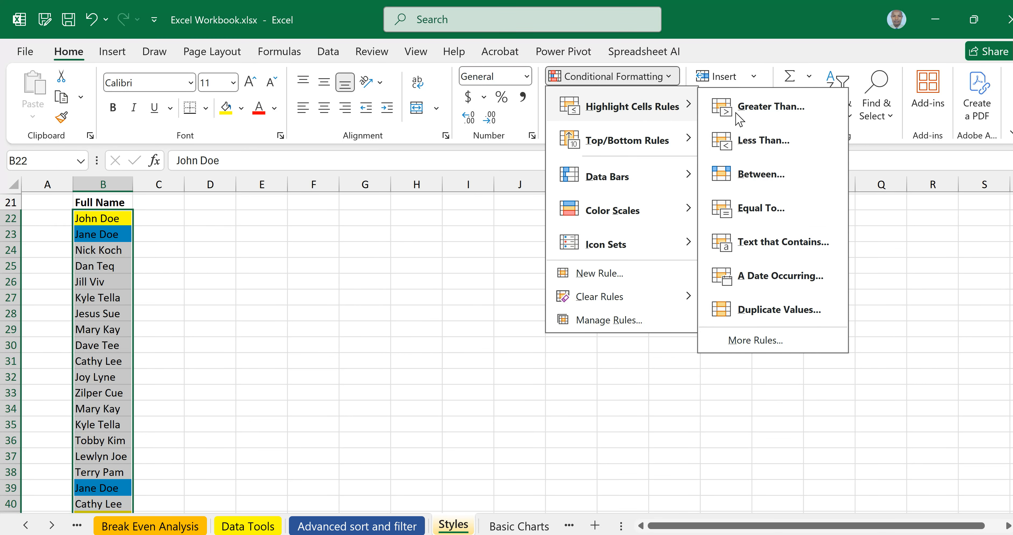
pyautogui.click(777, 243)
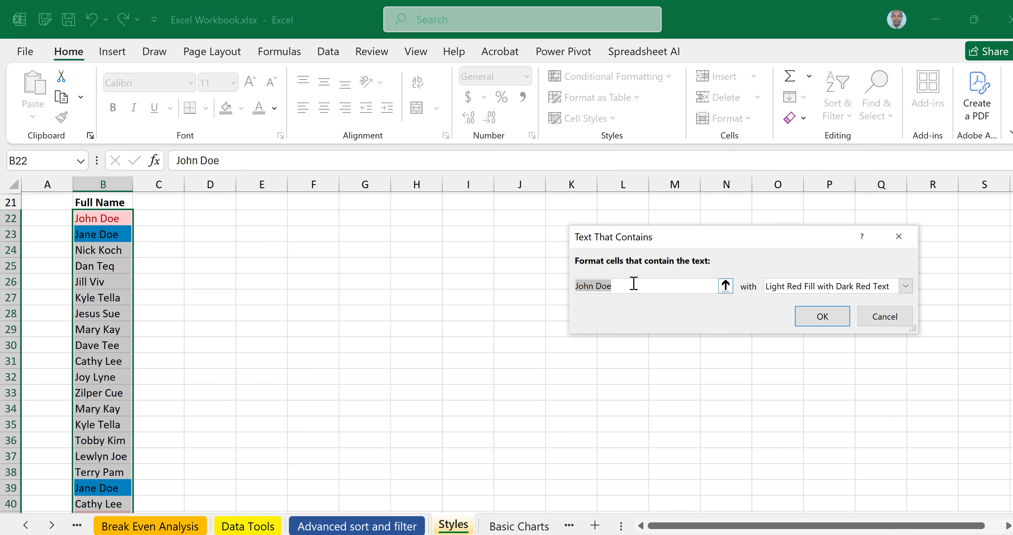
pyautogui.press('BackSpace')
pyautogui.click(103, 250)
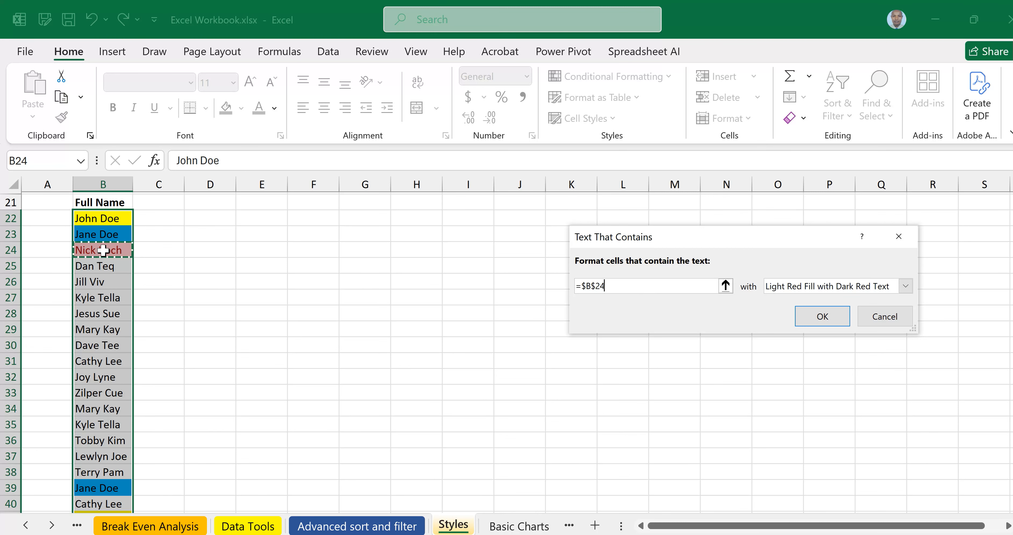
# - Give the B24 text rule a custom format with an orange background fill, apply it and deselect the list
pyautogui.click(905, 287)
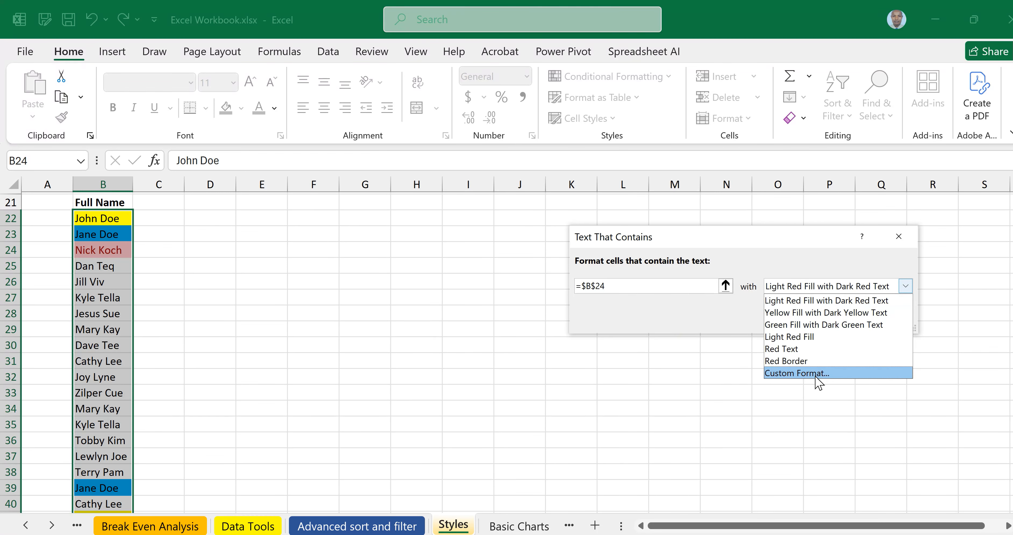
pyautogui.click(842, 375)
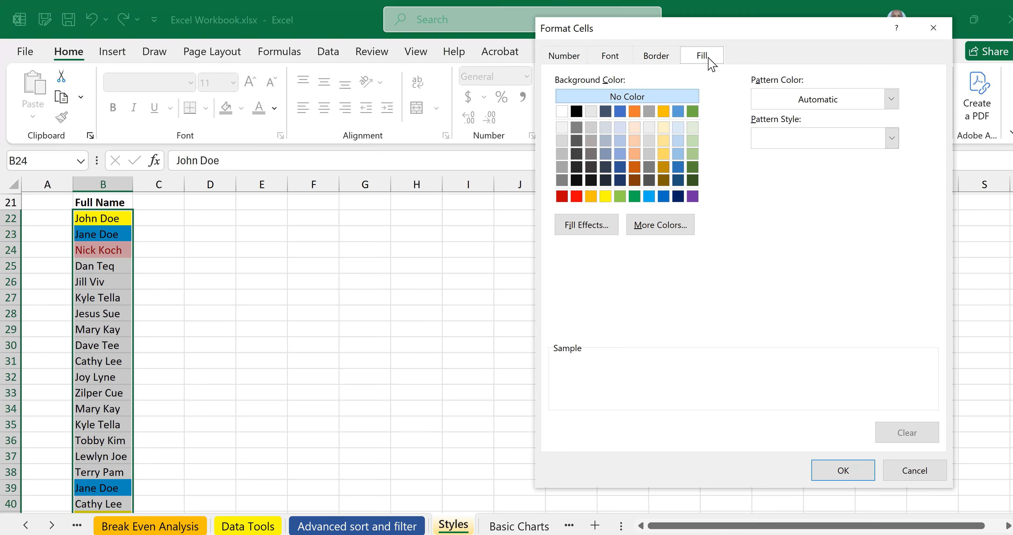
pyautogui.click(617, 59)
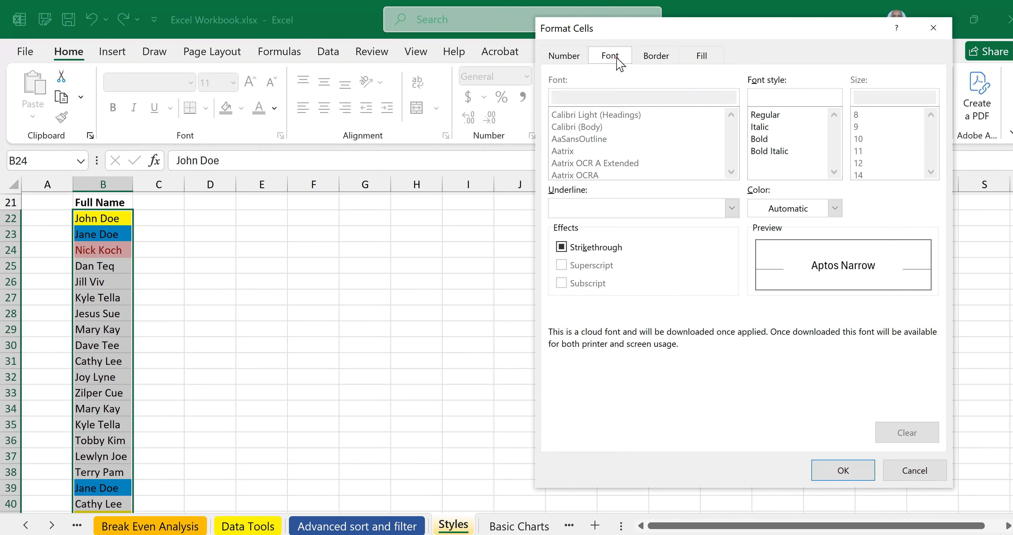
pyautogui.click(703, 56)
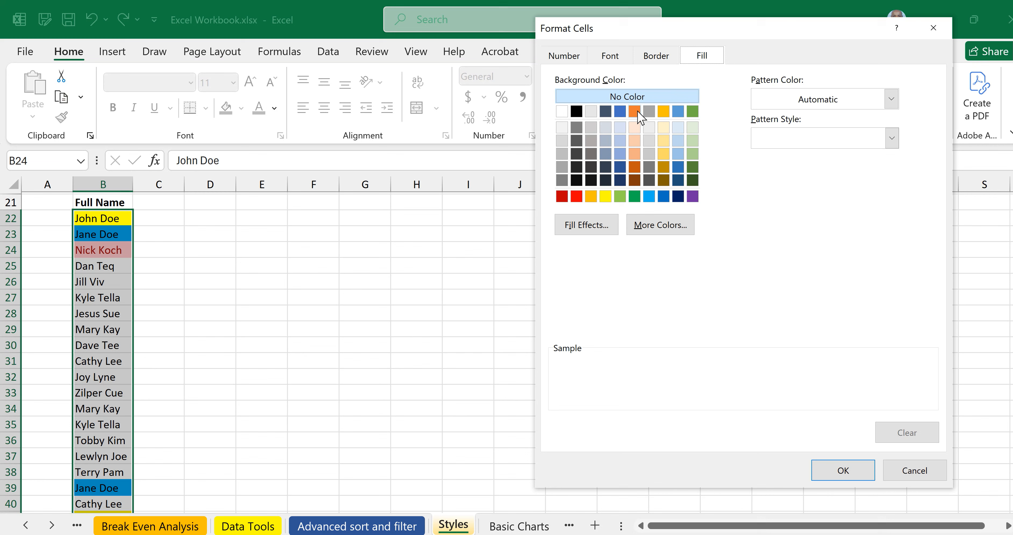
pyautogui.click(634, 112)
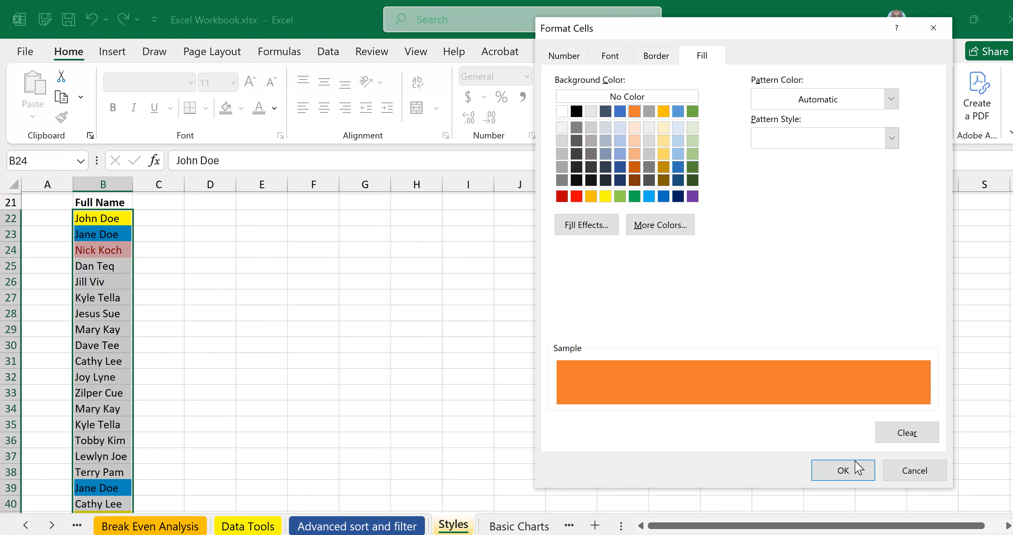
pyautogui.click(849, 473)
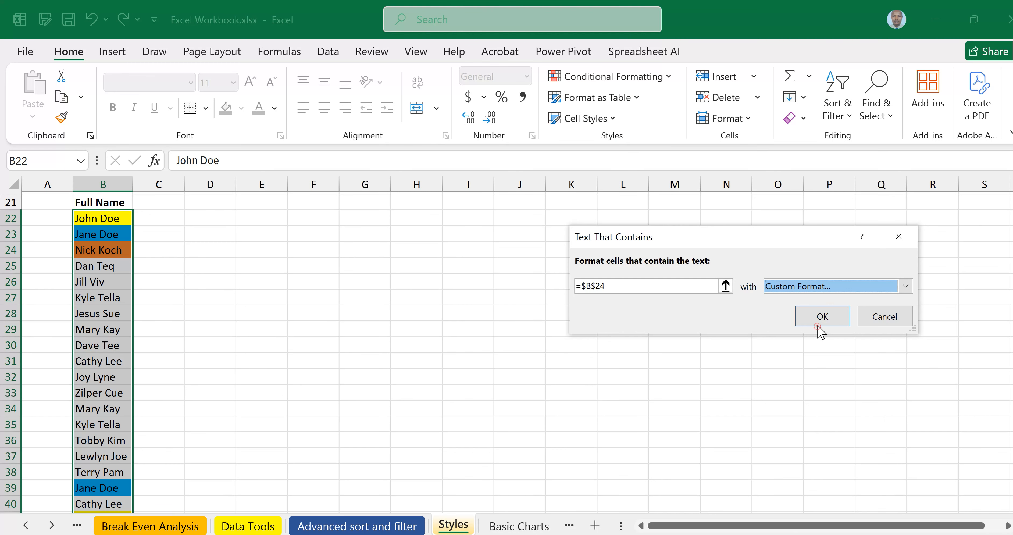
pyautogui.click(821, 314)
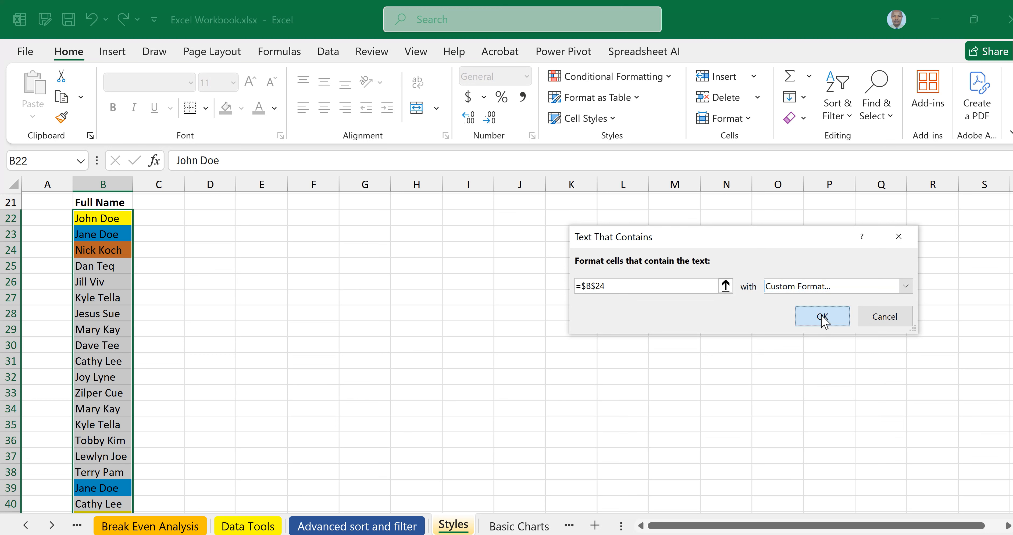
pyautogui.scroll(-2, 319, 323)
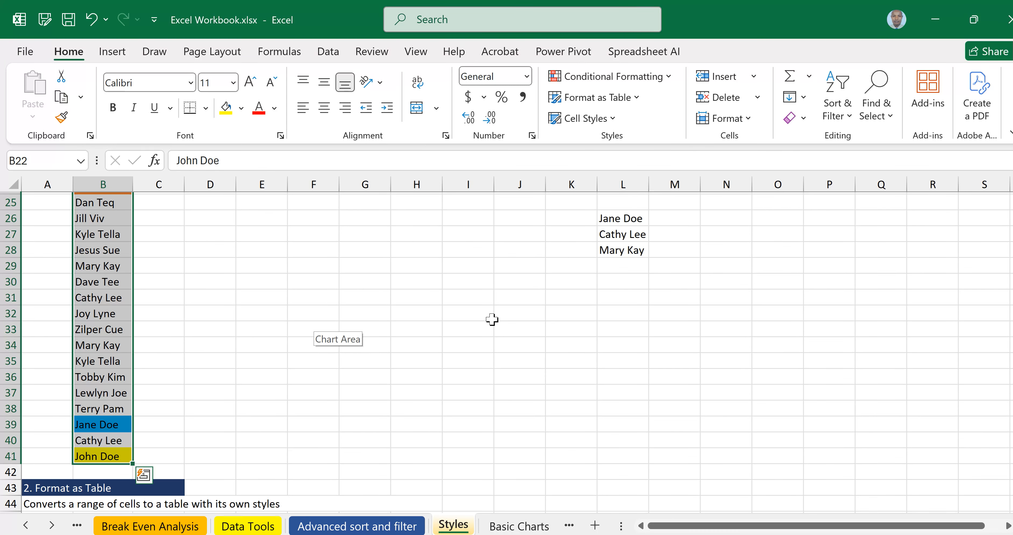
pyautogui.click(651, 378)
pyautogui.scroll(2, 256, 299)
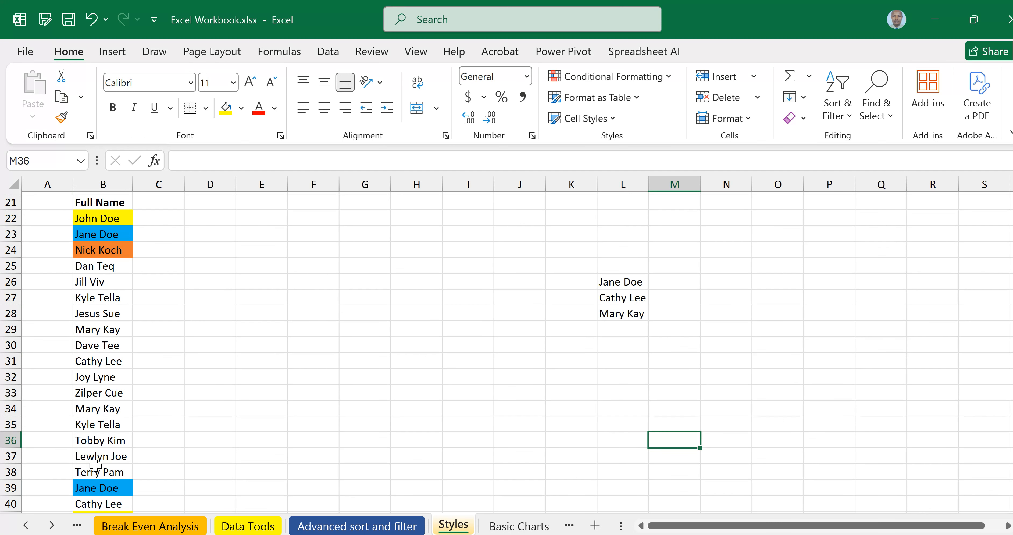
# - Replace the name in B36 with the same full name as in B22 to test the yellow rule
pyautogui.click(95, 442)
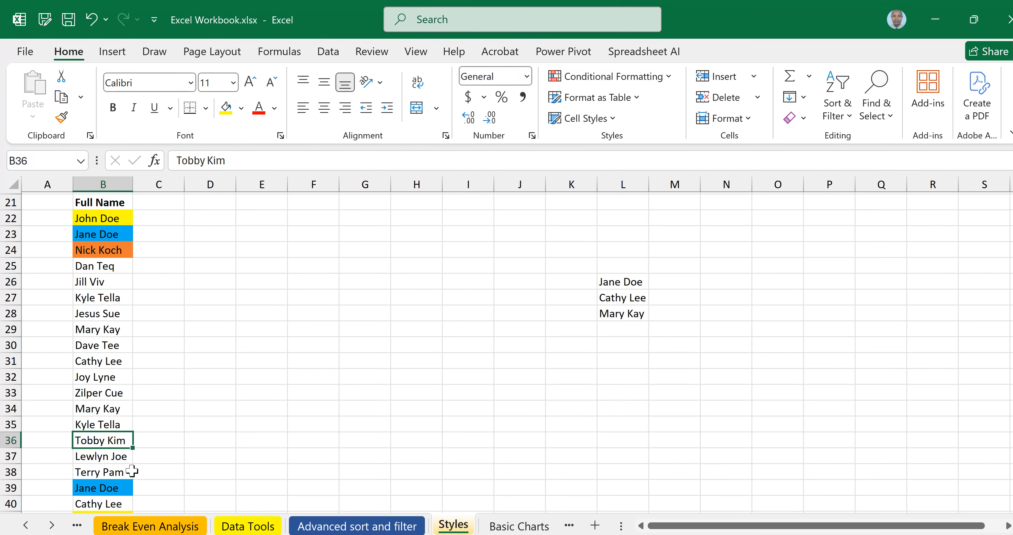
pyautogui.write('Joh')
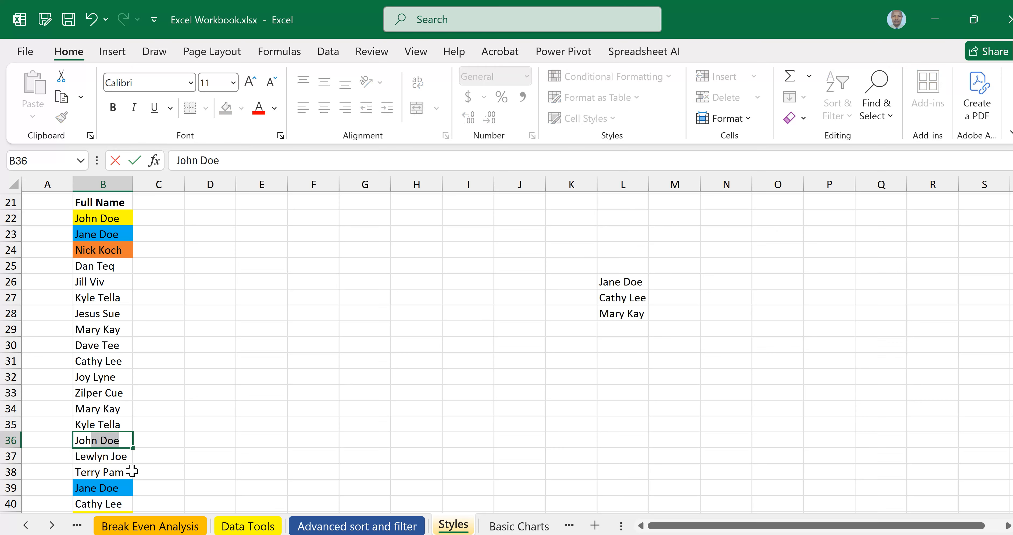
pyautogui.write('n D')
pyautogui.click(400, 442)
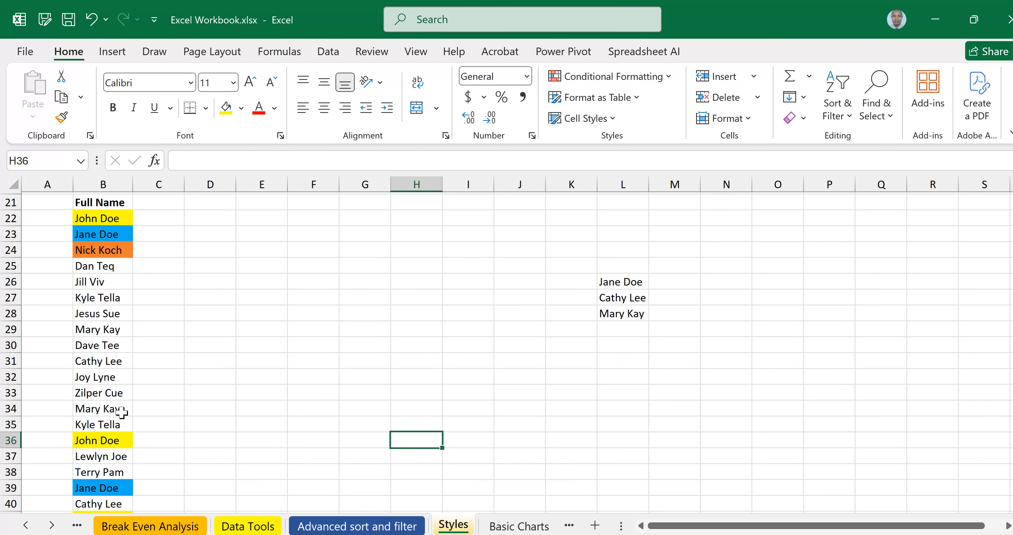
# - Replace the name in B32 with the same full name as in B23 to test the blue rule
pyautogui.click(96, 377)
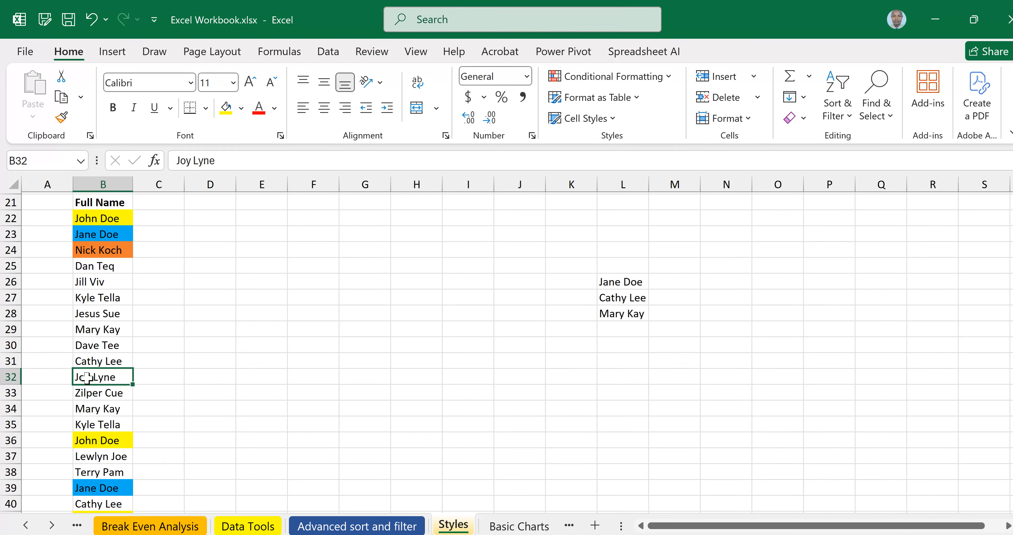
pyautogui.doubleClick(102, 377)
pyautogui.write('Jane Doe')
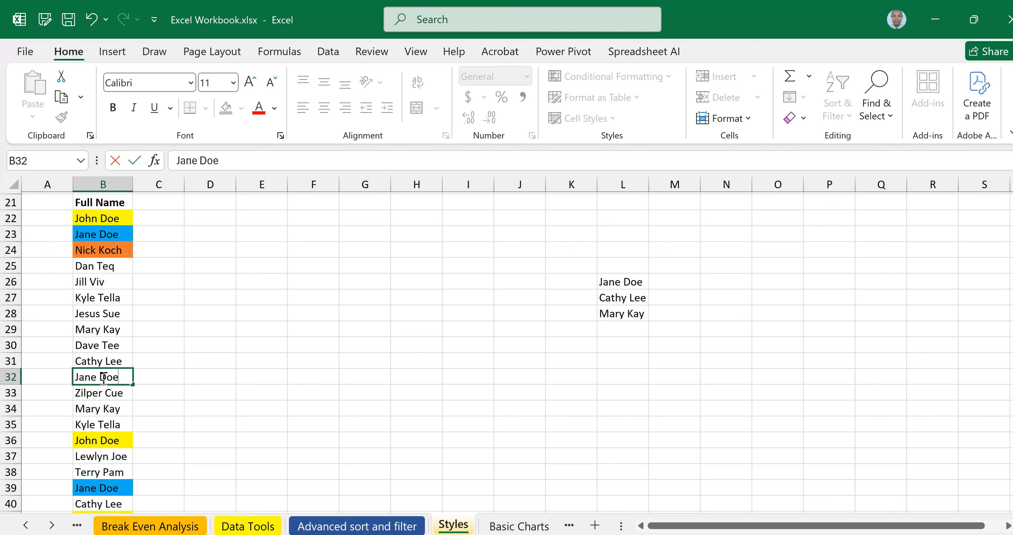
pyautogui.click(467, 411)
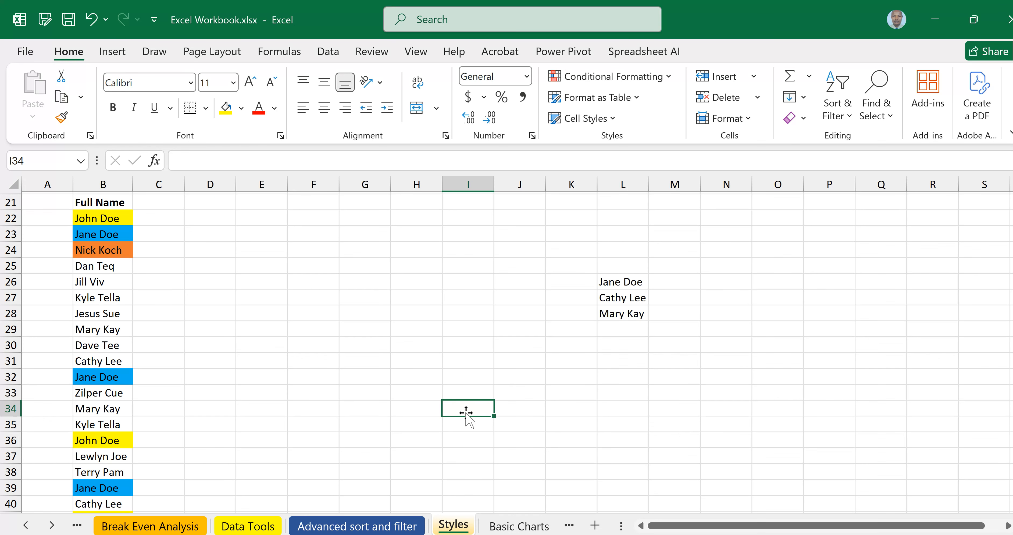
pyautogui.scroll(3, 466, 413)
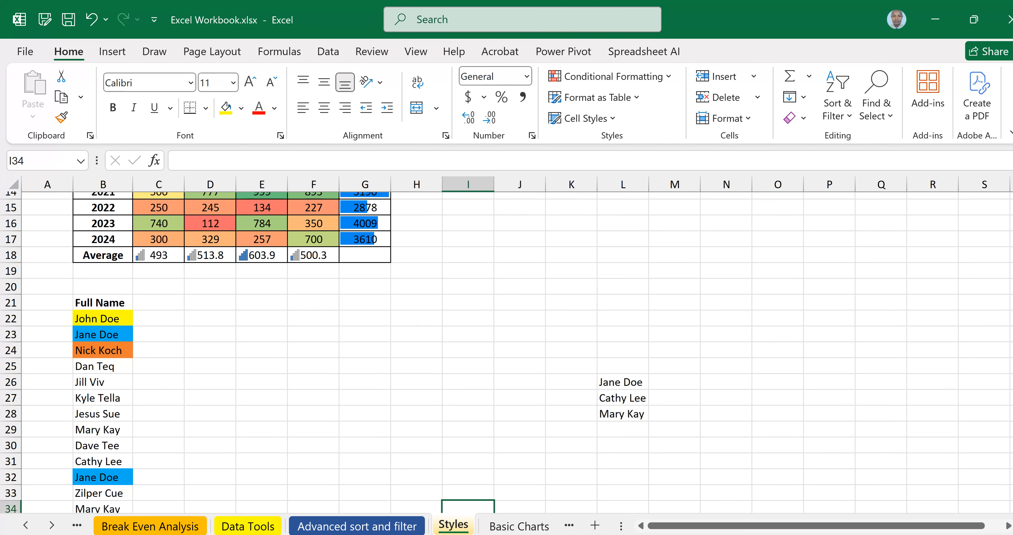
# - Go to the Format as Table section and select cell E52 inside the student marks table
pyautogui.scroll(-3, 506, 353)
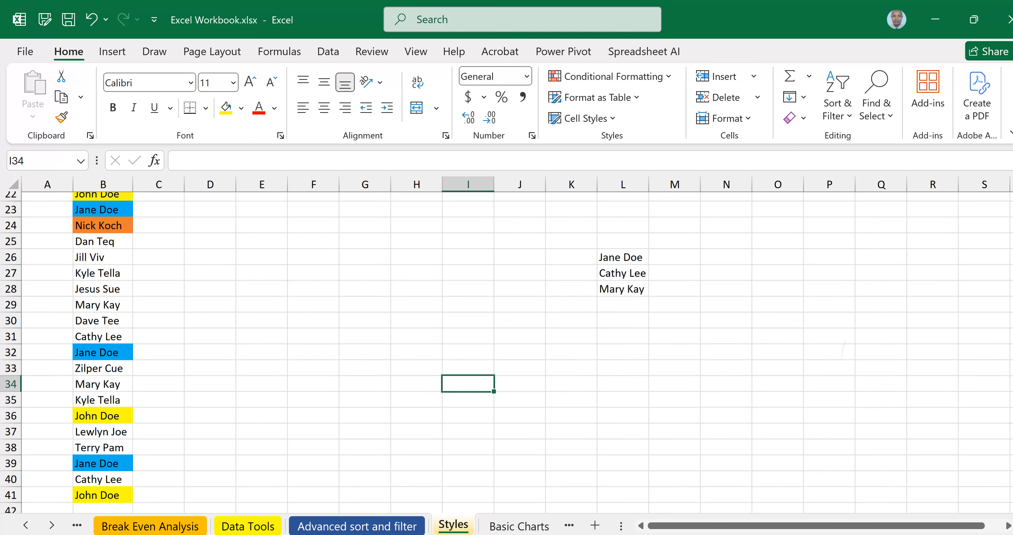
pyautogui.scroll(-5, 507, 352)
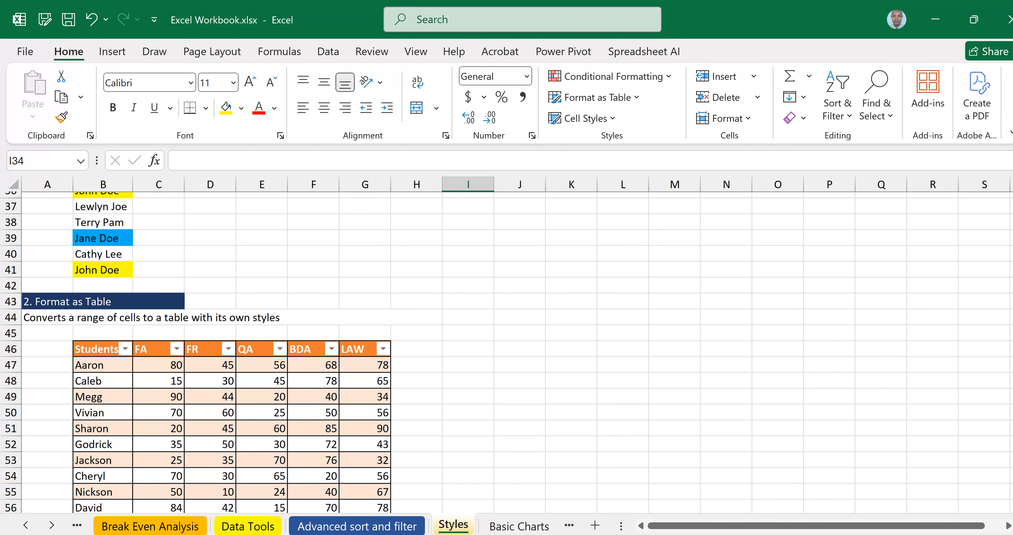
pyautogui.scroll(-2, 507, 352)
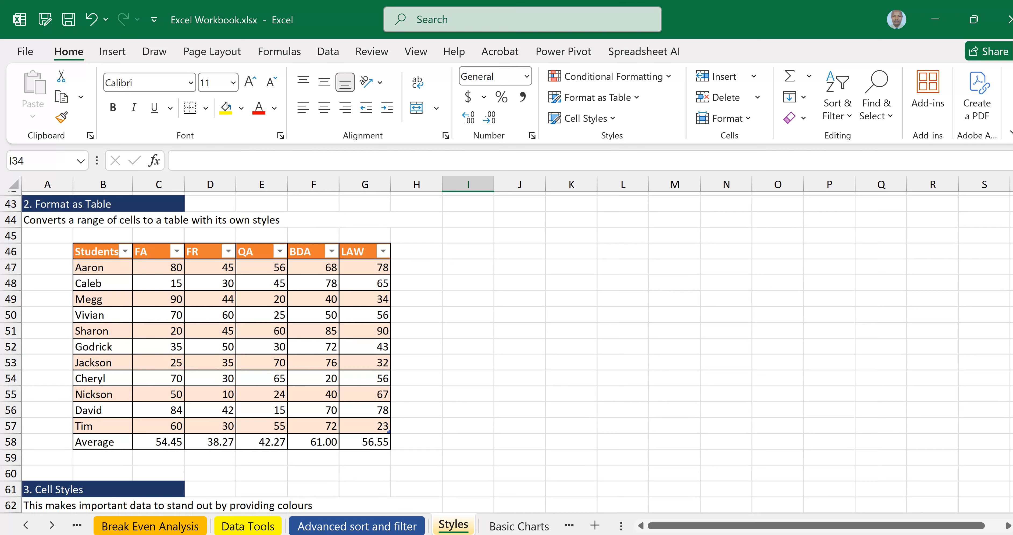
pyautogui.scroll(1, 507, 352)
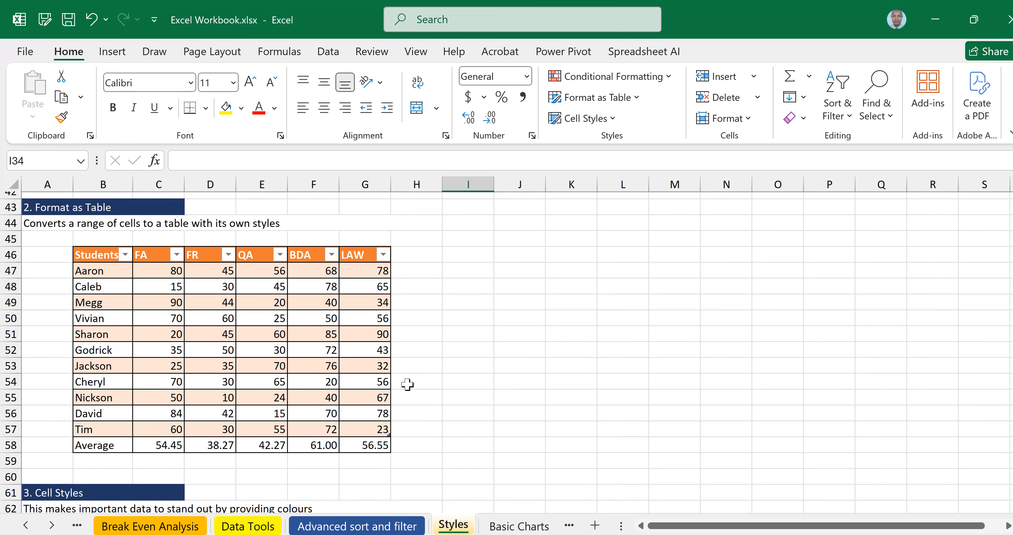
pyautogui.click(250, 348)
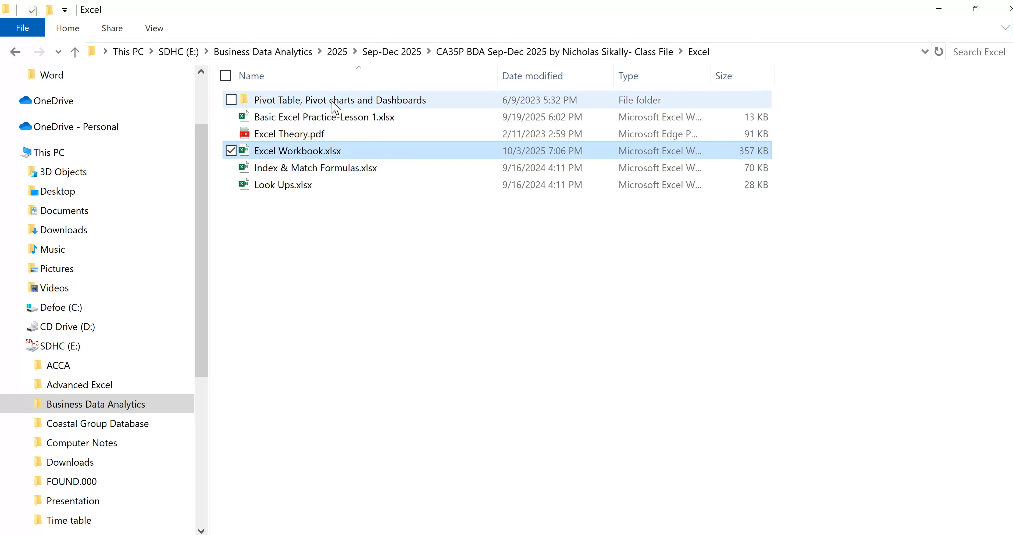
# - View the contents of the Pivot Table, Pivot charts and Dashboards folder in File Explorer and switch back to the Excel workbook
pyautogui.doubleClick(332, 101)
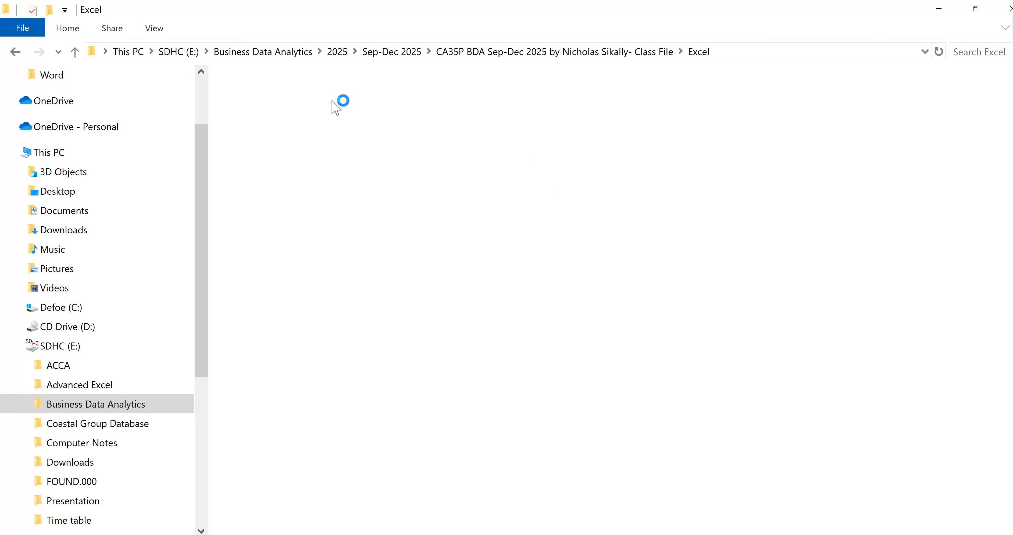
pyautogui.click(345, 117)
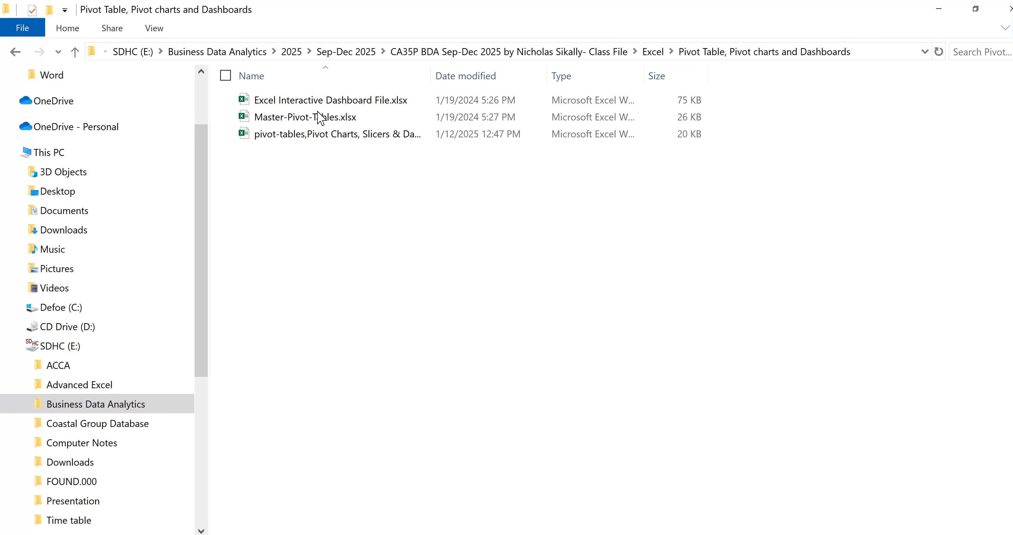
pyautogui.click(257, 534)
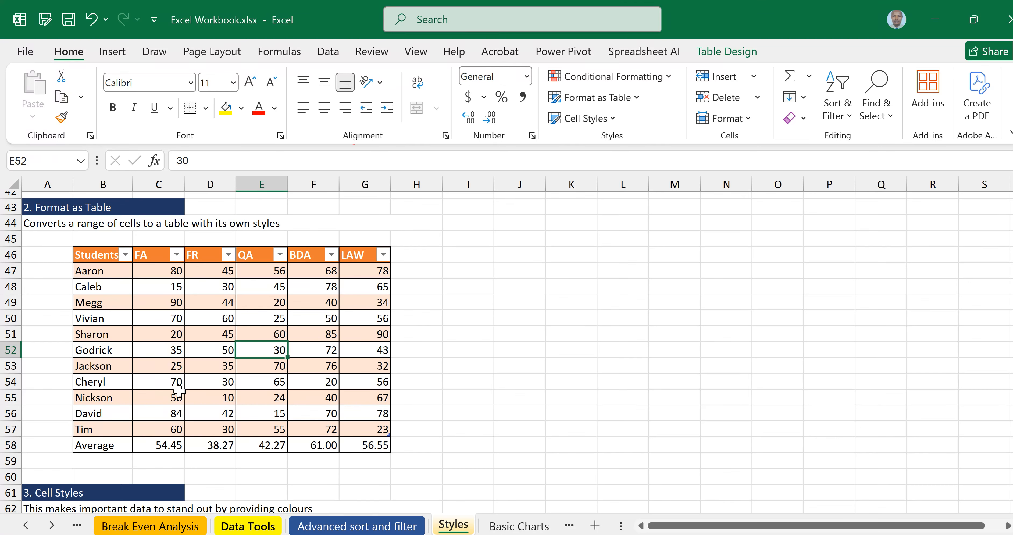
# - Copy the whole student marks table B46:G58 and paste it back over itself from B46 as values only
pyautogui.click(199, 320)
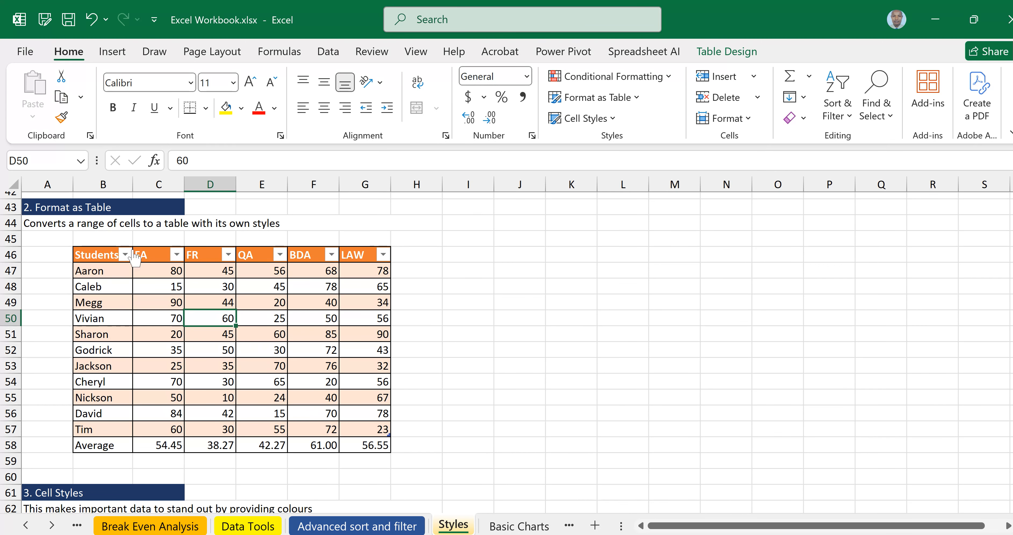
pyautogui.moveTo(84, 256); pyautogui.dragTo(279, 272)
pyautogui.moveTo(342, 333); pyautogui.dragTo(379, 446)
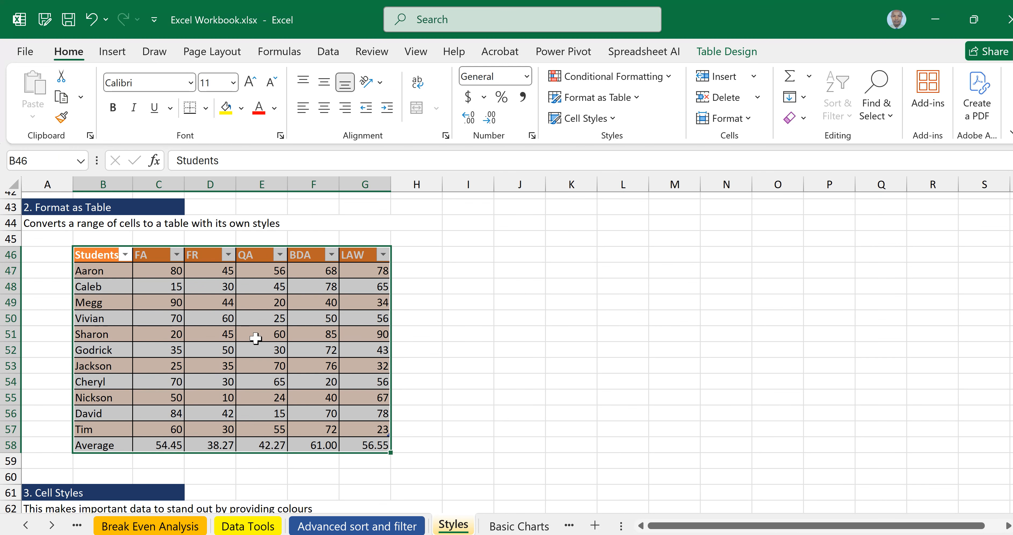
pyautogui.click(562, 366)
pyautogui.moveTo(106, 256)
pyautogui.mouseDown()
pyautogui.moveTo(180, 268)
pyautogui.moveTo(287, 323)
pyautogui.moveTo(360, 446)
pyautogui.mouseUp()
pyautogui.hotkey('ctrl', 'c')
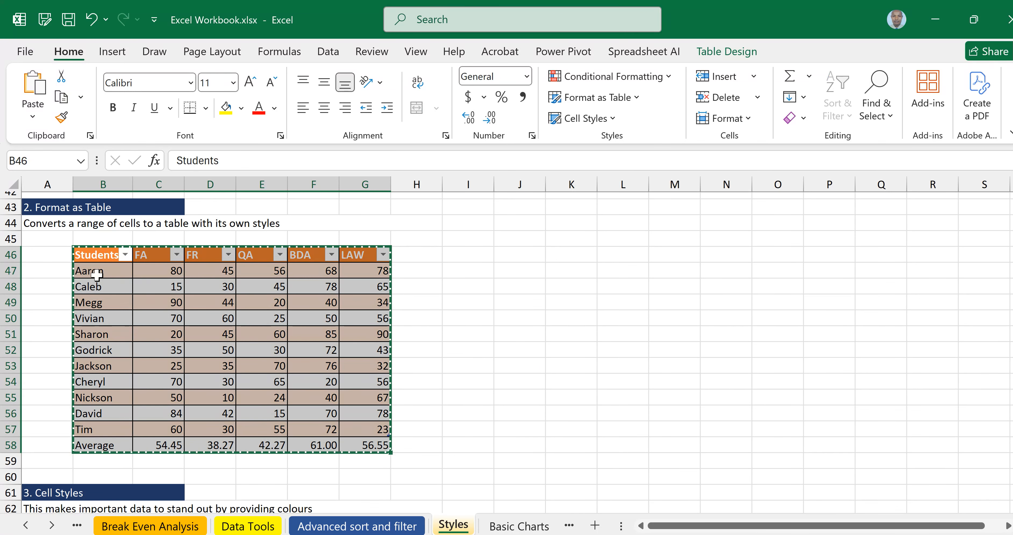
pyautogui.click(92, 255)
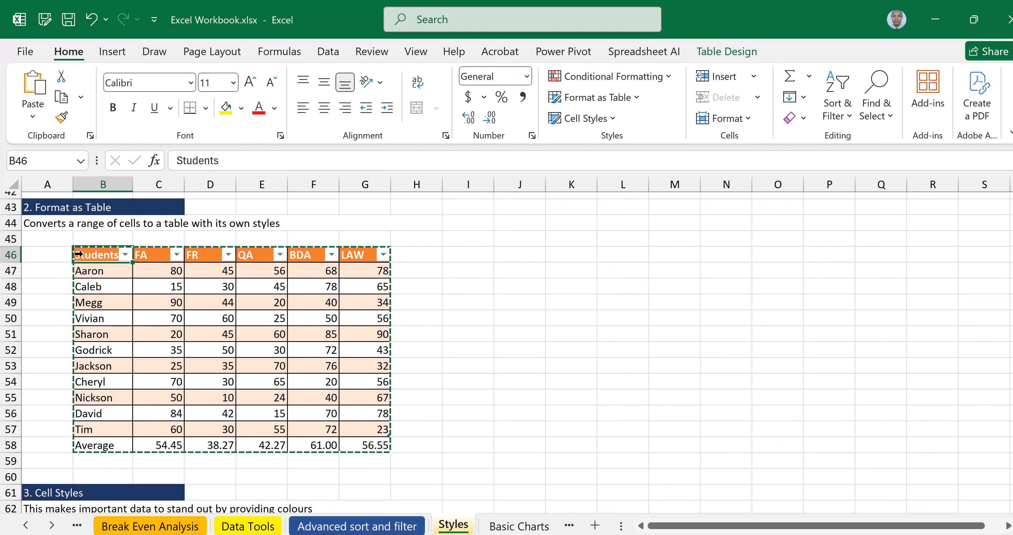
pyautogui.rightClick(95, 256)
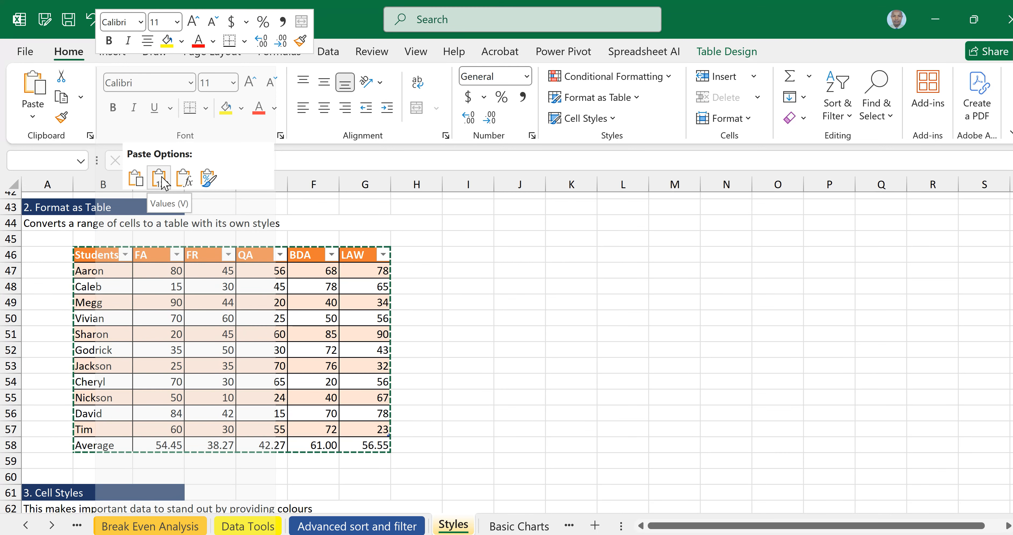
pyautogui.click(160, 179)
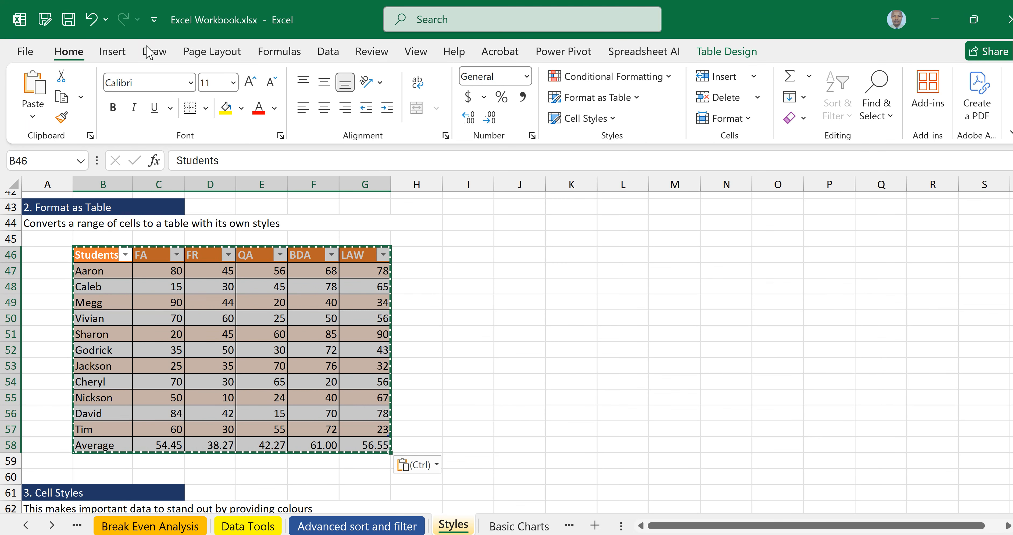
# - Undo the values paste and the edit before it, and return to the student marks table
pyautogui.click(93, 21)
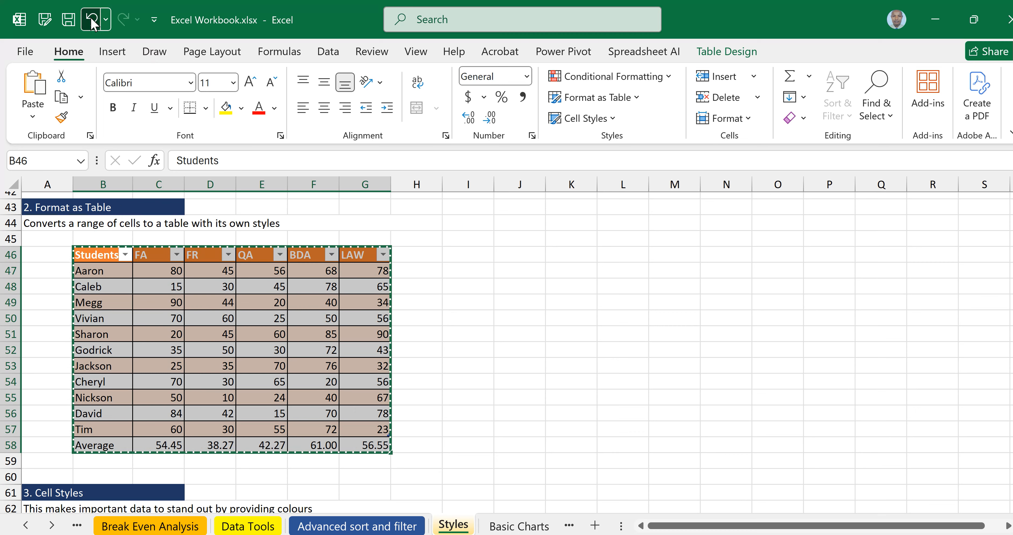
pyautogui.click(93, 21)
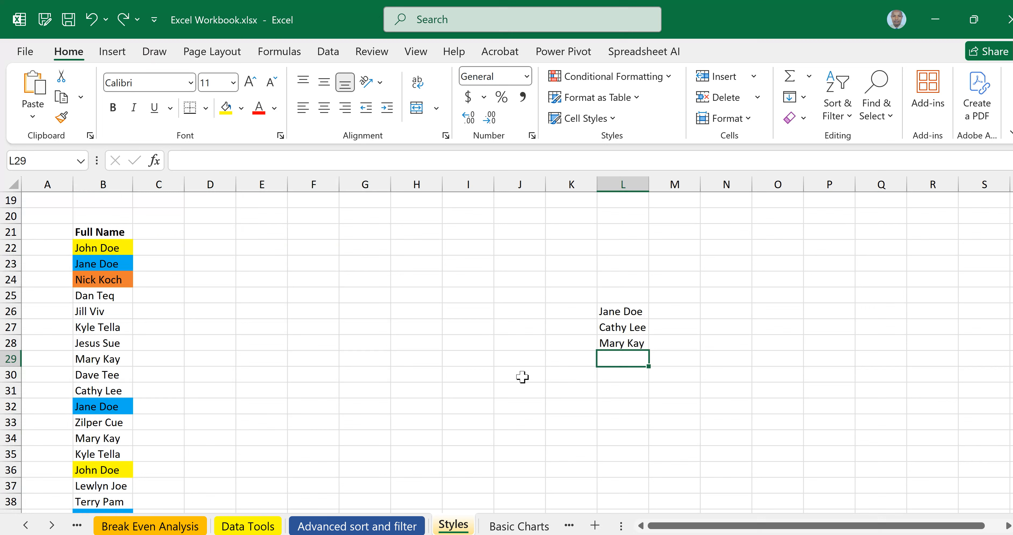
pyautogui.scroll(-10, 523, 377)
pyautogui.doubleClick(575, 346)
pyautogui.scroll(1, 551, 314)
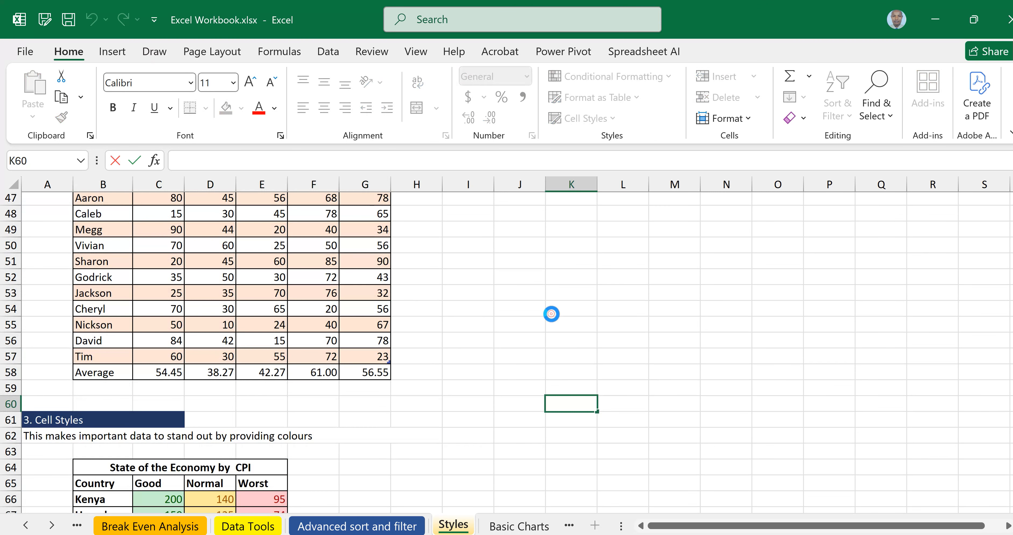
pyautogui.scroll(1, 552, 314)
# - Copy the student marks table B46:G58, convert the table to a normal range and deselect it
pyautogui.moveTo(97, 248); pyautogui.dragTo(372, 436)
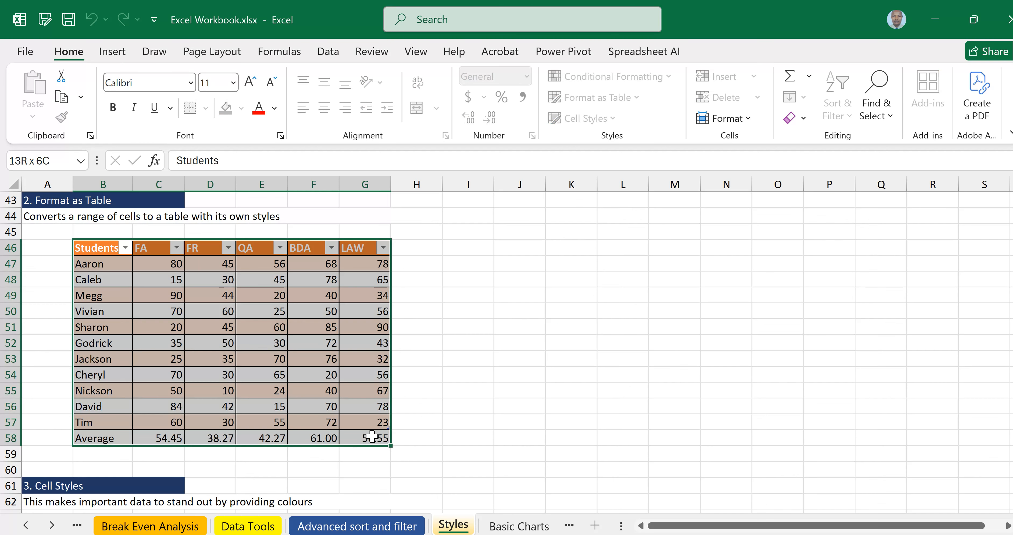
pyautogui.hotkey('ctrl', 'c')
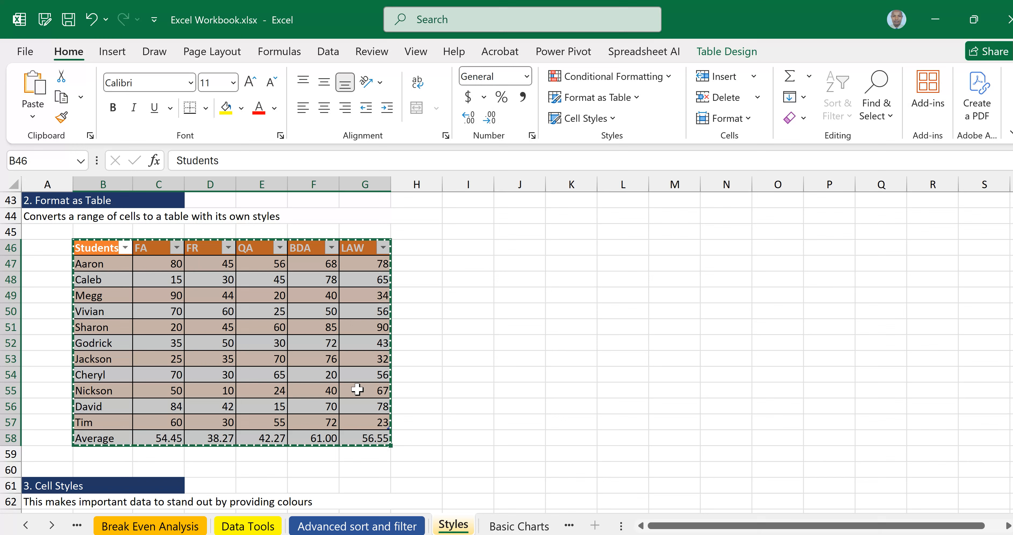
pyautogui.click(92, 249)
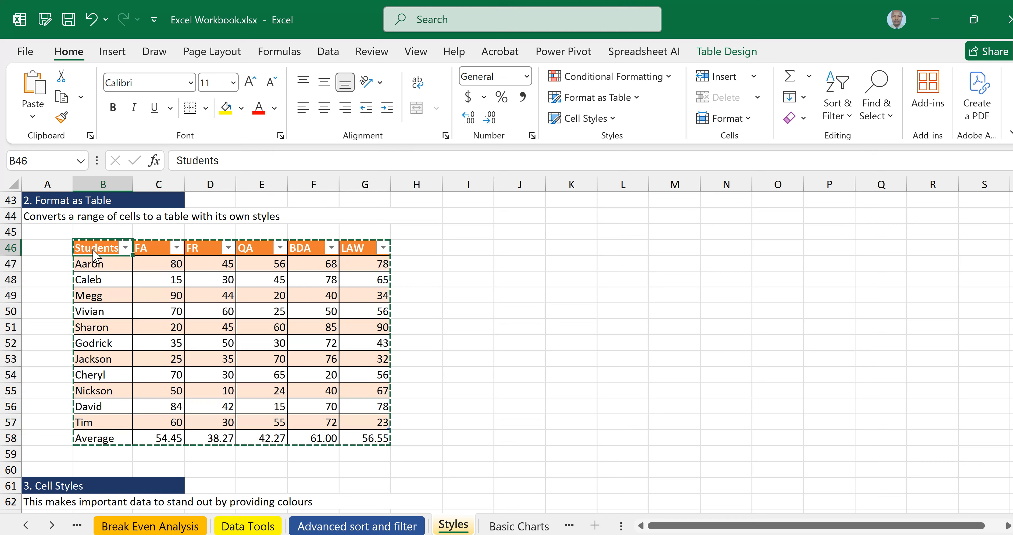
pyautogui.rightClick(94, 253)
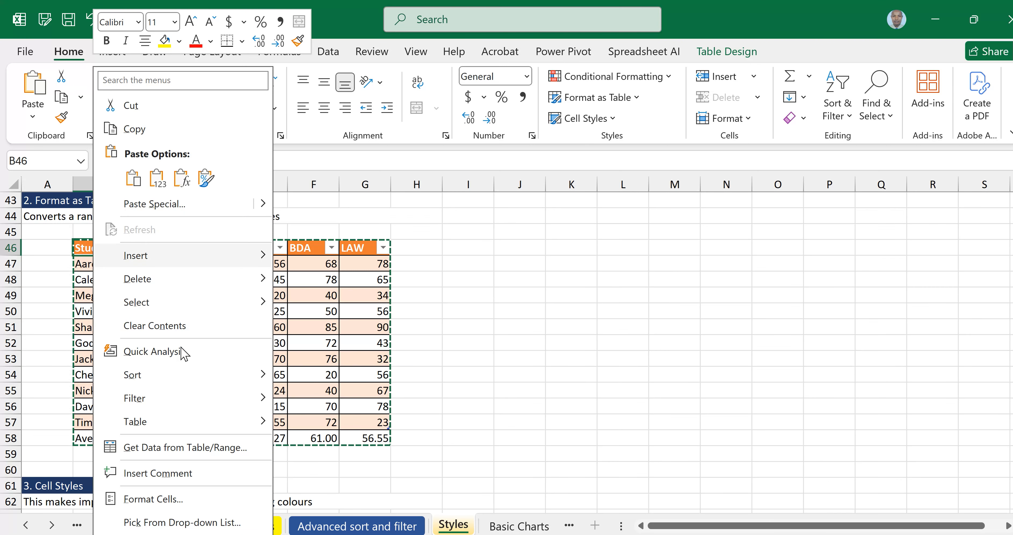
pyautogui.click(174, 428)
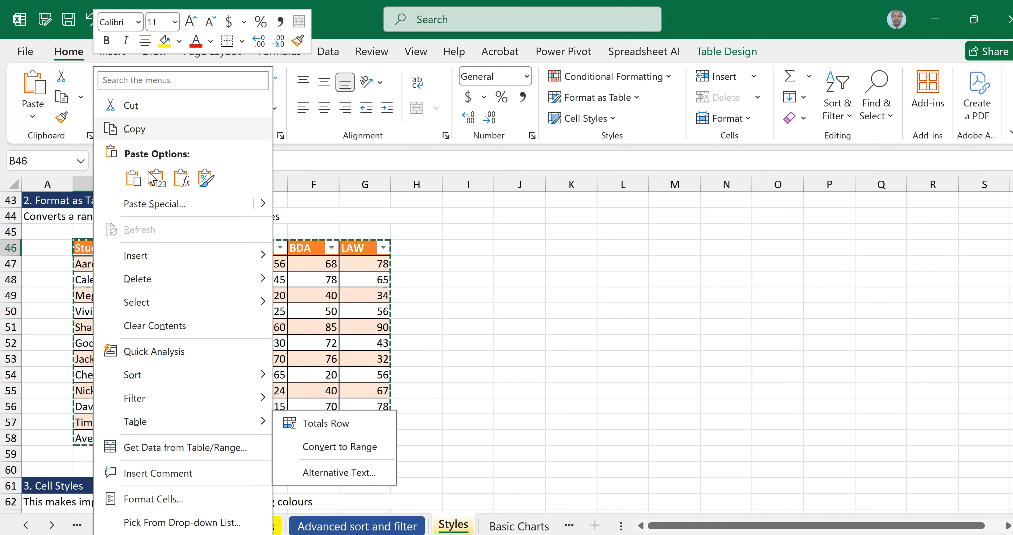
pyautogui.moveTo(163, 430)
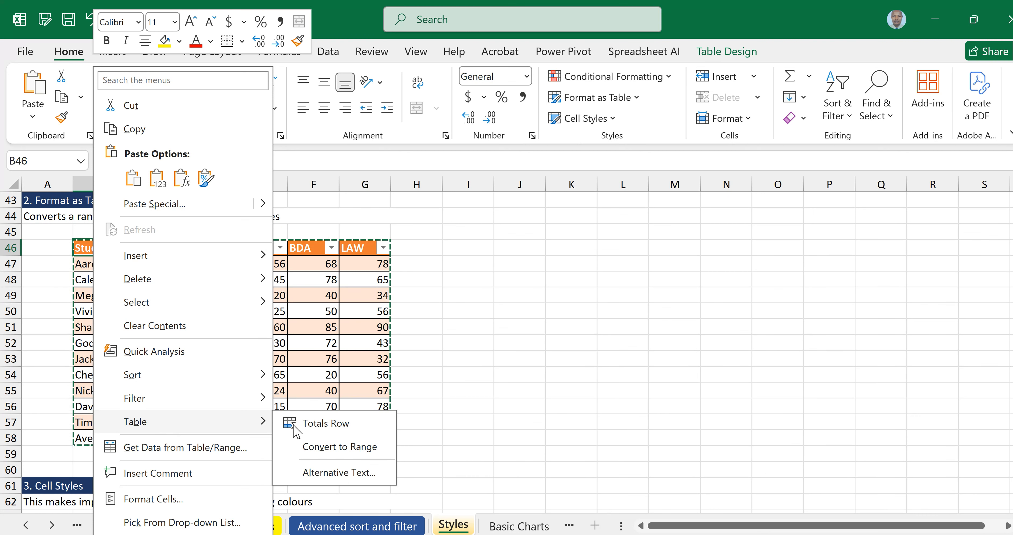
pyautogui.click(340, 448)
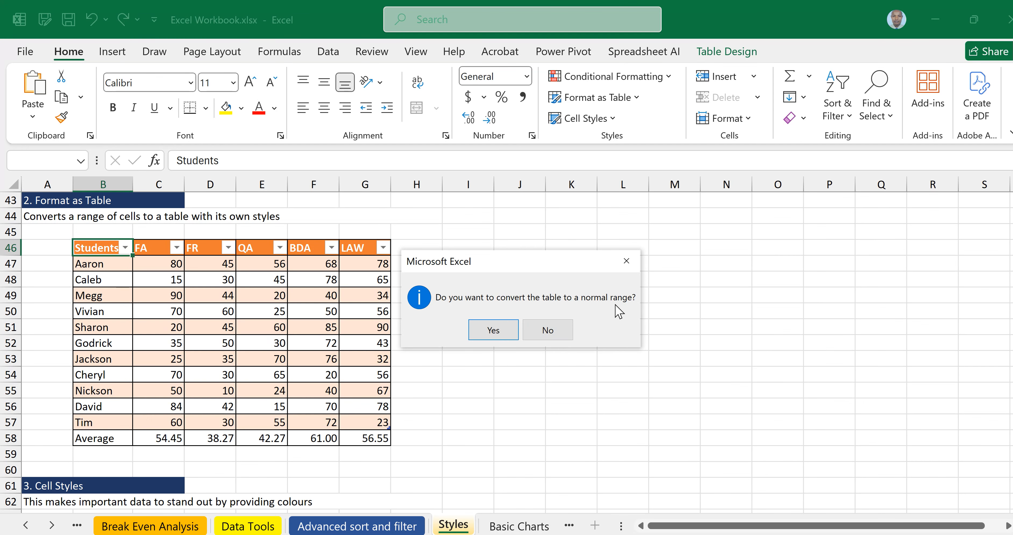
pyautogui.click(495, 333)
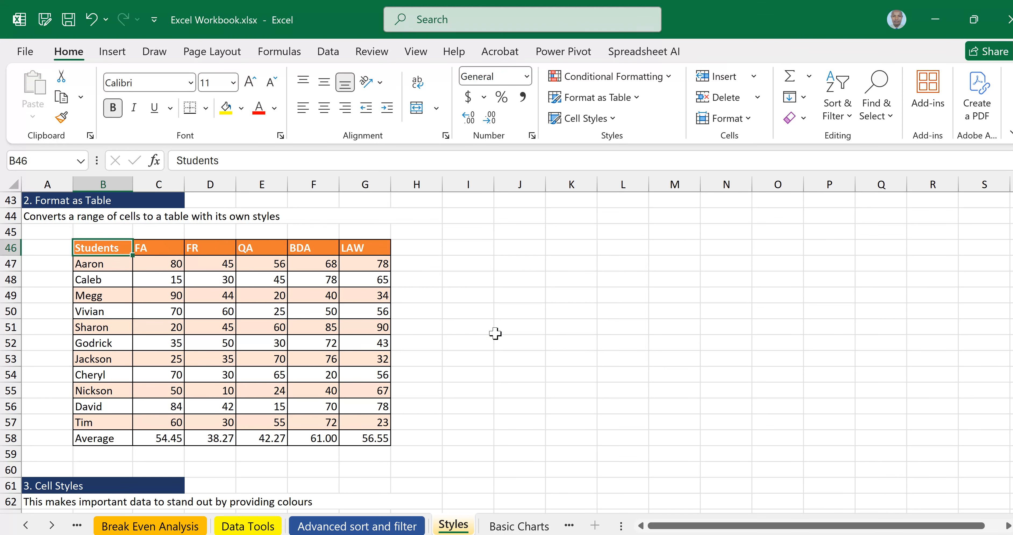
pyautogui.click(496, 333)
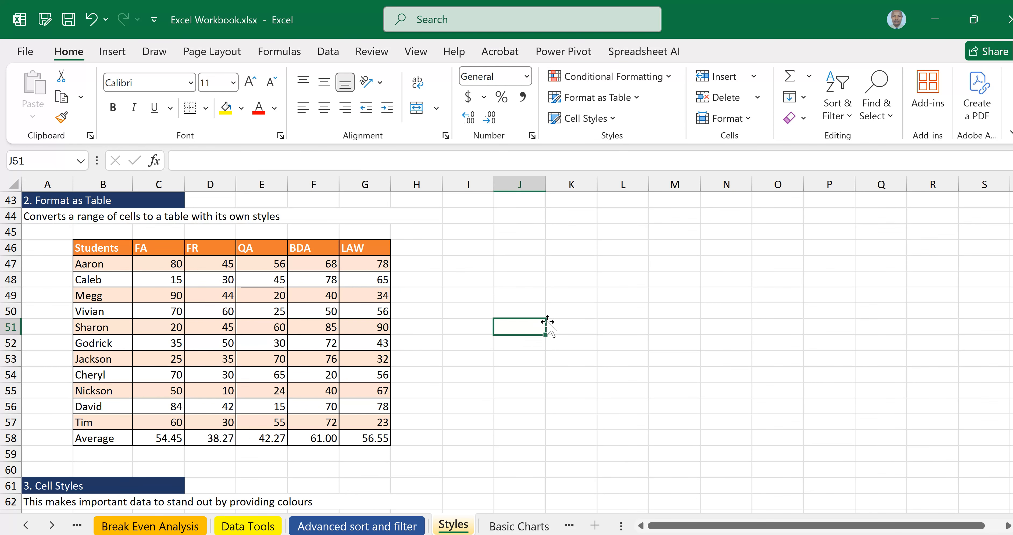
pyautogui.click(569, 318)
# - Select the converted range B46:G58, undo the conversion to a normal range and deselect the restored table
pyautogui.click(109, 245)
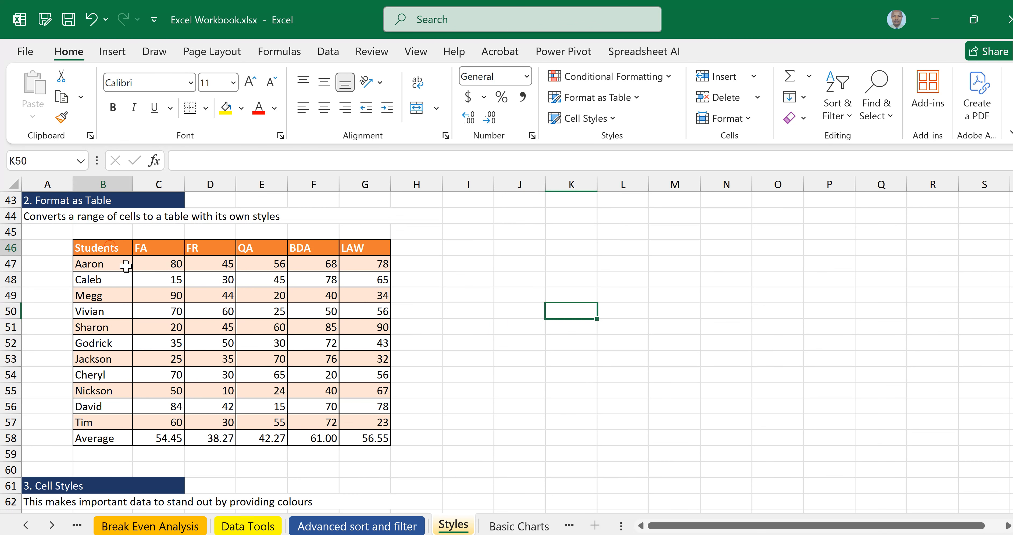
pyautogui.moveTo(126, 266); pyautogui.dragTo(384, 440)
pyautogui.click(92, 19)
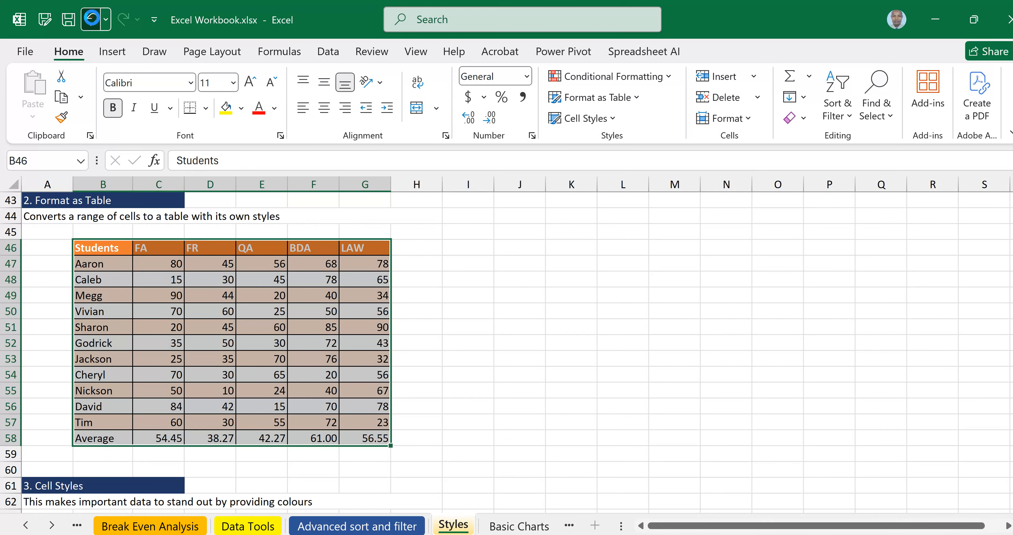
pyautogui.click(92, 19)
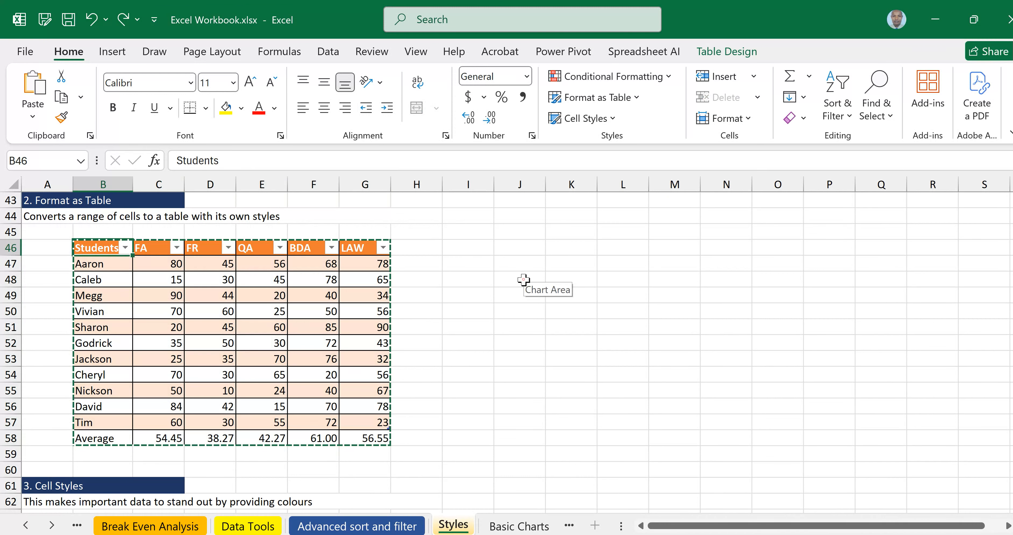
pyautogui.click(520, 297)
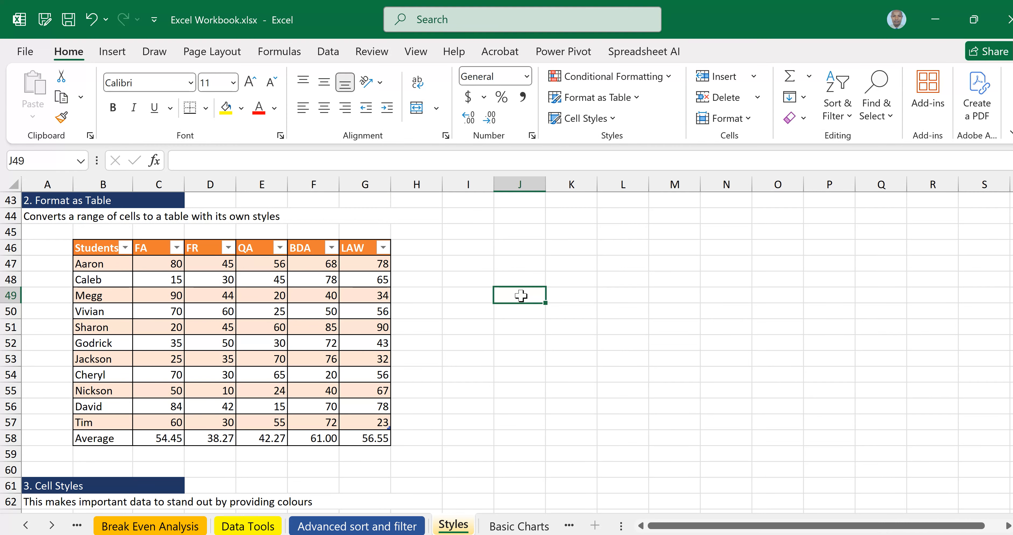
pyautogui.rightClick(521, 295)
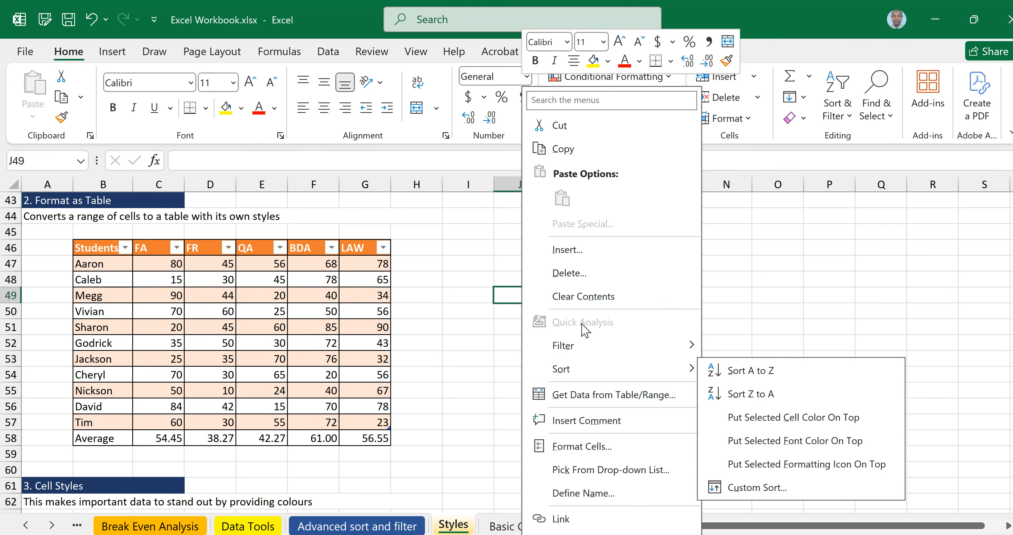
pyautogui.click(479, 324)
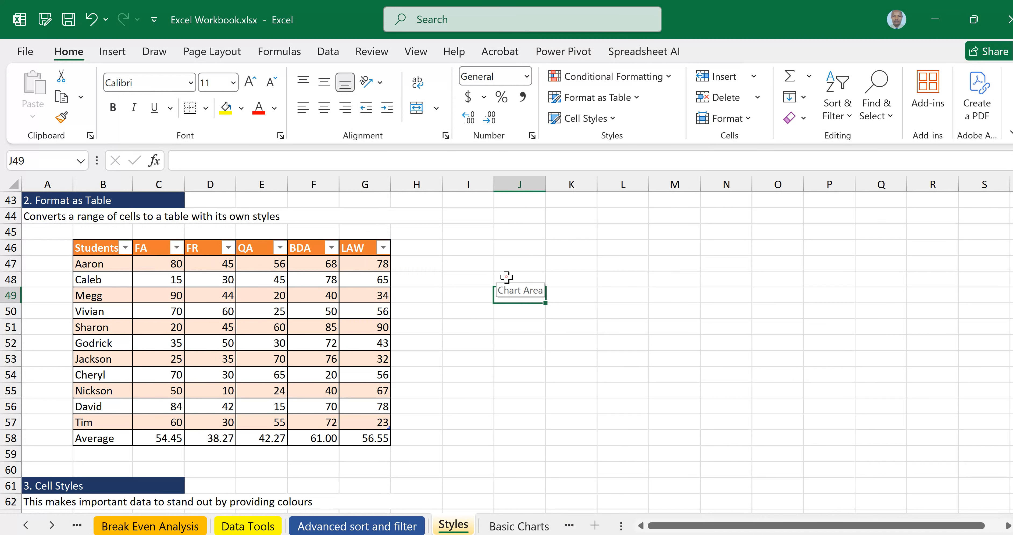
pyautogui.rightClick(507, 278)
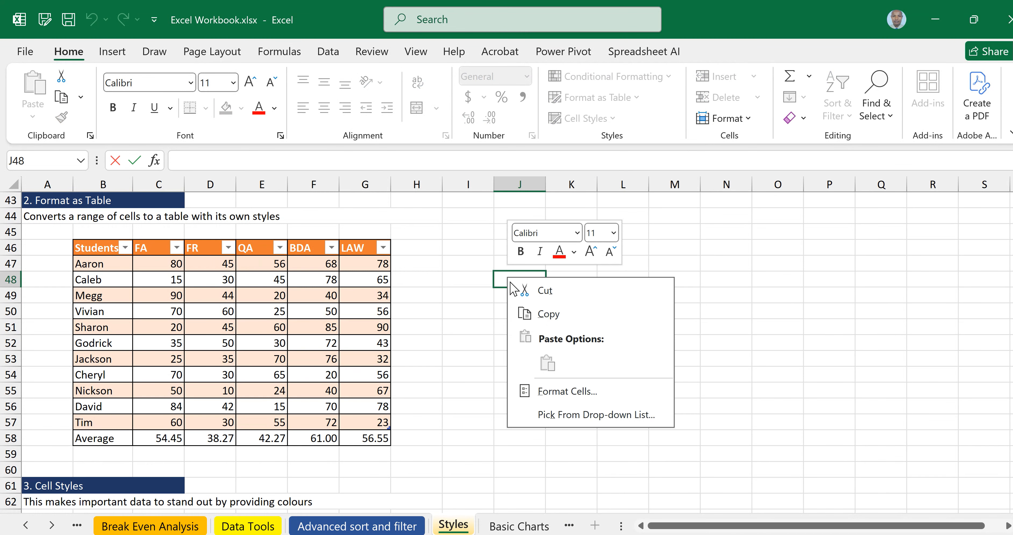
# - Copy the whole student marks table, B46:G58
pyautogui.moveTo(99, 248); pyautogui.dragTo(389, 443)
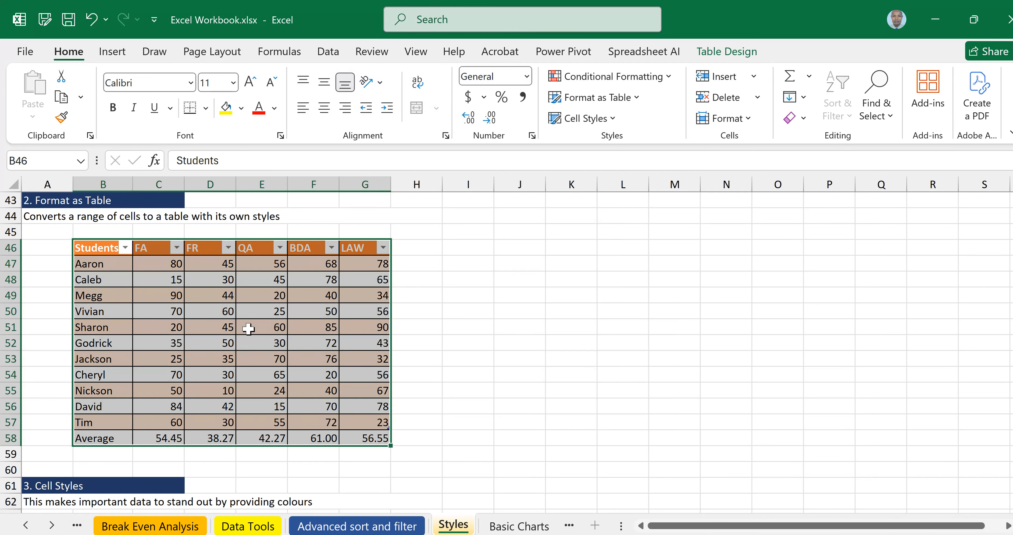
pyautogui.rightClick(234, 310)
pyautogui.click(284, 63)
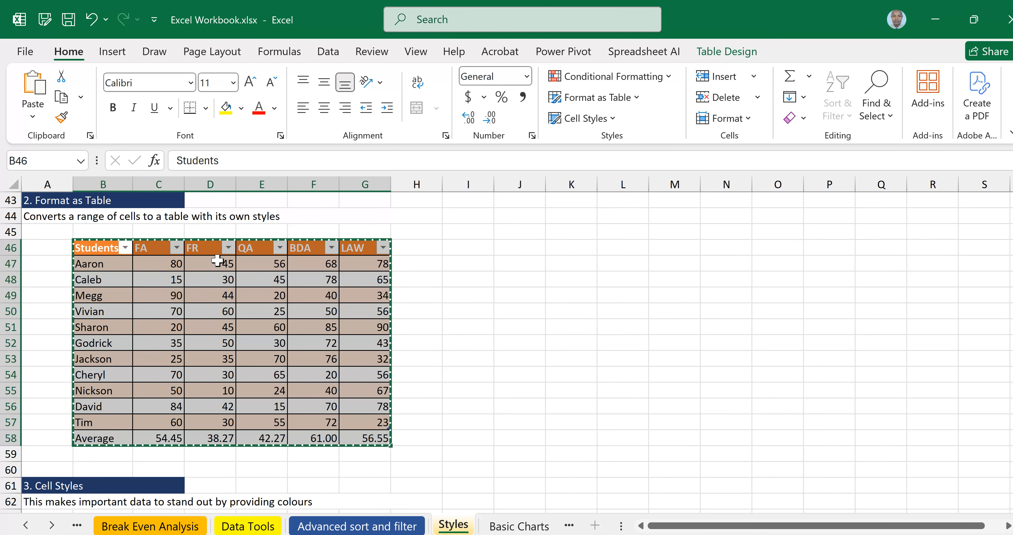
# - Convert the student marks table at B46:G58 to a normal range and deselect it
pyautogui.click(101, 253)
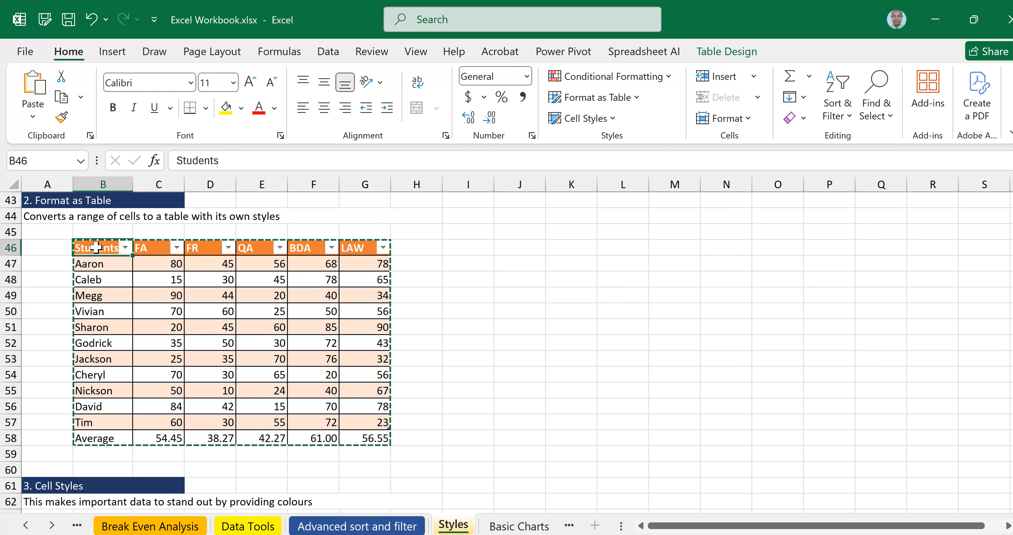
pyautogui.rightClick(93, 248)
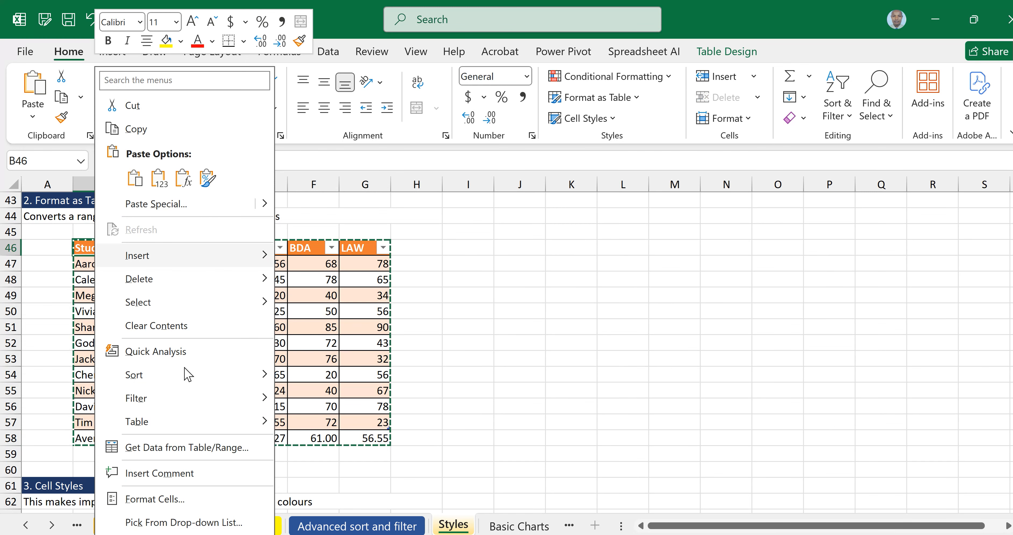
pyautogui.moveTo(180, 431)
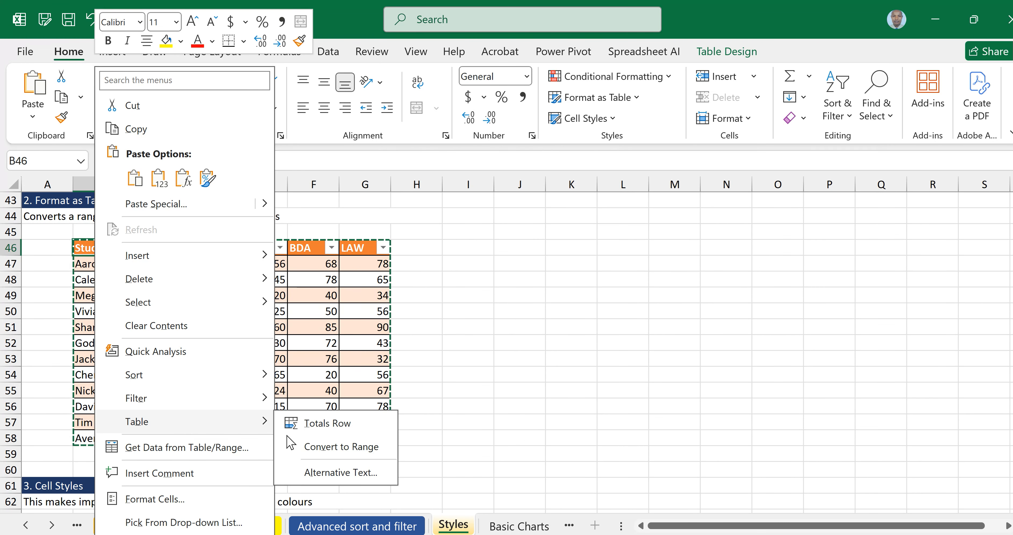
pyautogui.click(334, 448)
pyautogui.click(492, 329)
pyautogui.click(520, 343)
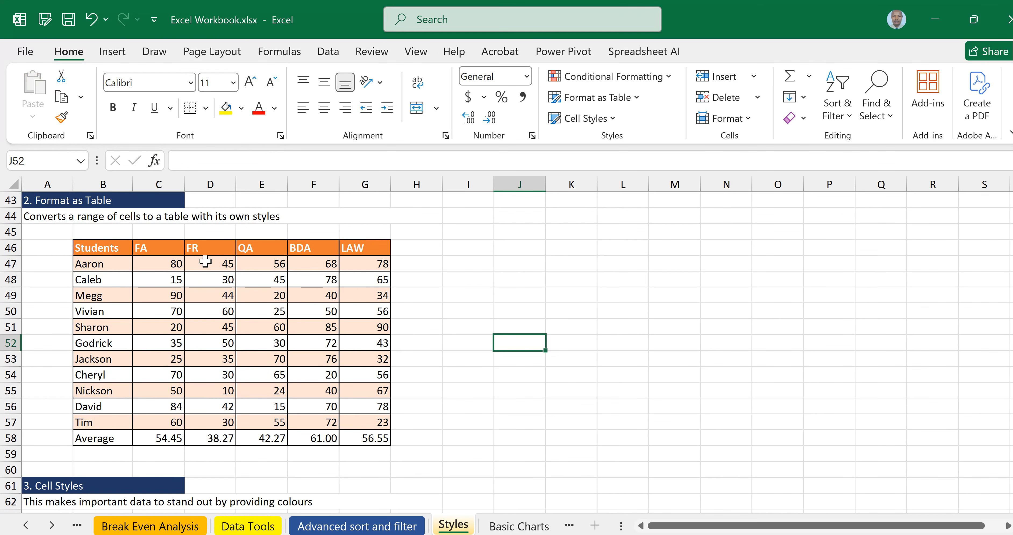
# - Copy the converted range B46:G58, check which commands its Students header cell offers and deselect the range
pyautogui.moveTo(99, 248); pyautogui.dragTo(352, 425)
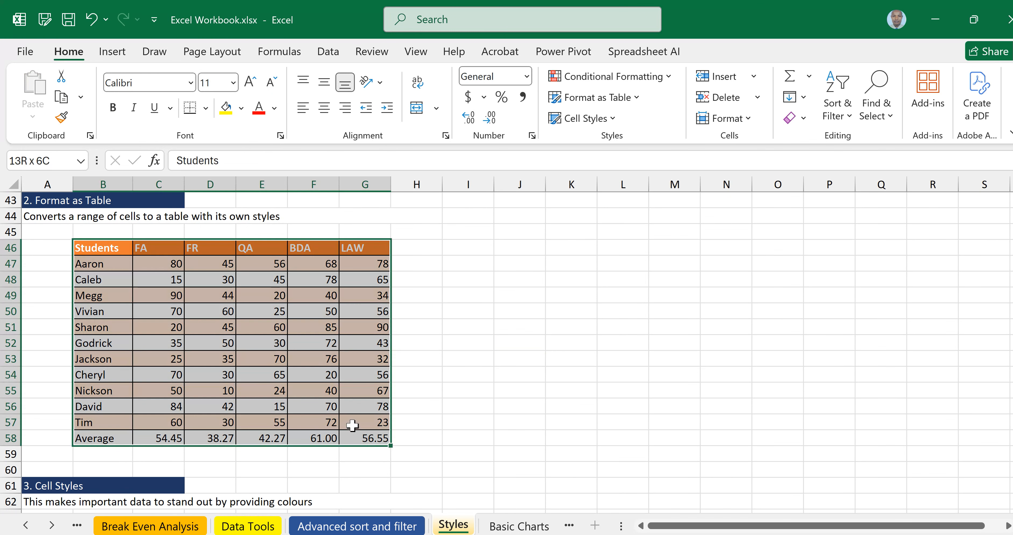
pyautogui.hotkey('ctrl', 'c')
pyautogui.click(104, 248)
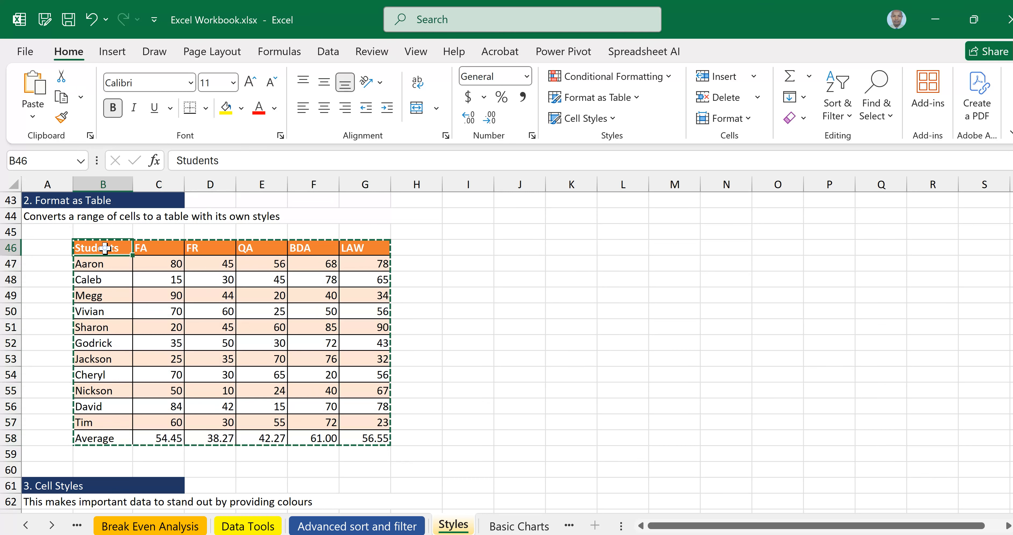
pyautogui.rightClick(104, 247)
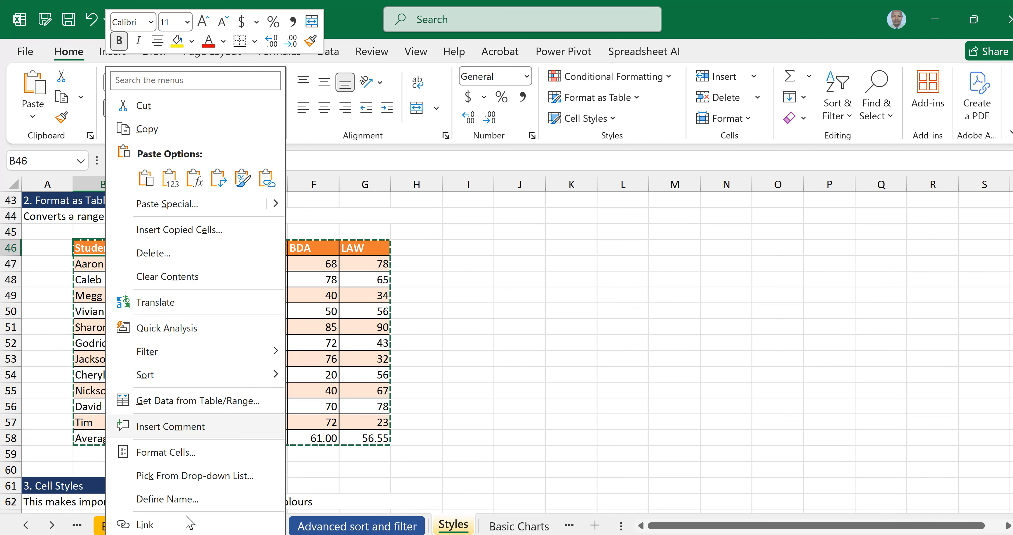
pyautogui.press('Escape')
pyautogui.click(547, 315)
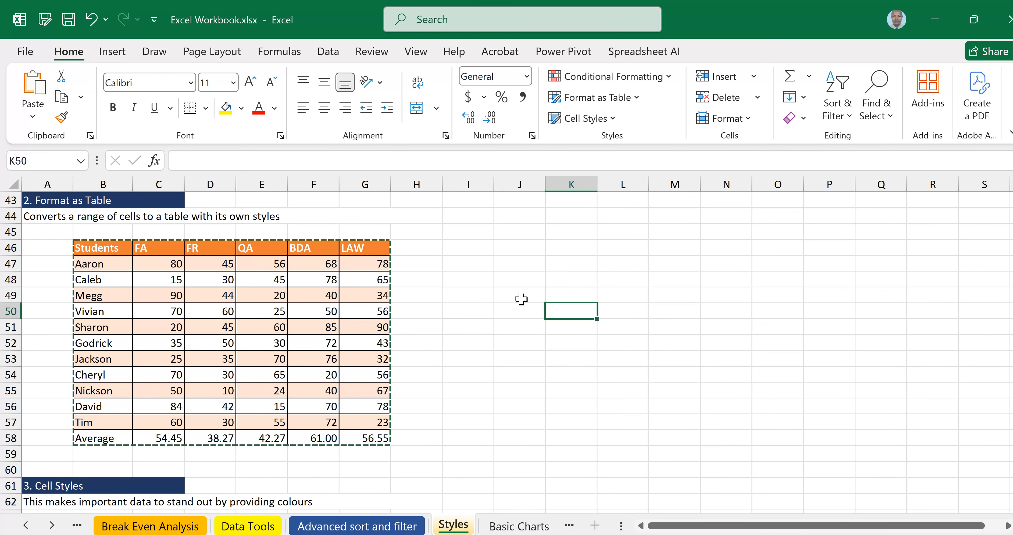
pyautogui.click(525, 292)
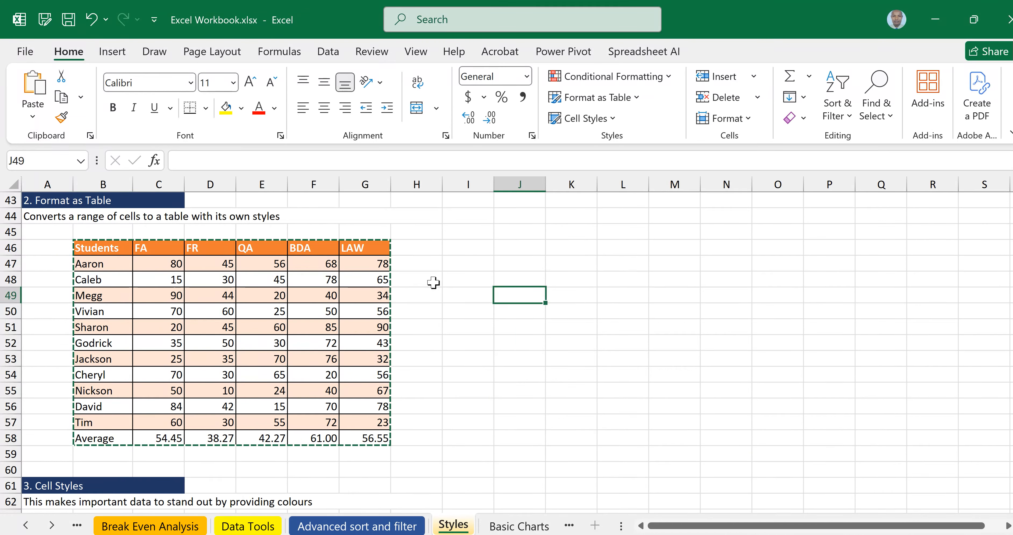
# - Copy the student marks B46:G58, paste them as values only starting at J46 and clear the copy selection
pyautogui.click(846, 265)
pyautogui.moveTo(102, 248)
pyautogui.mouseDown()
pyautogui.moveTo(264, 290)
pyautogui.moveTo(373, 440)
pyautogui.mouseUp()
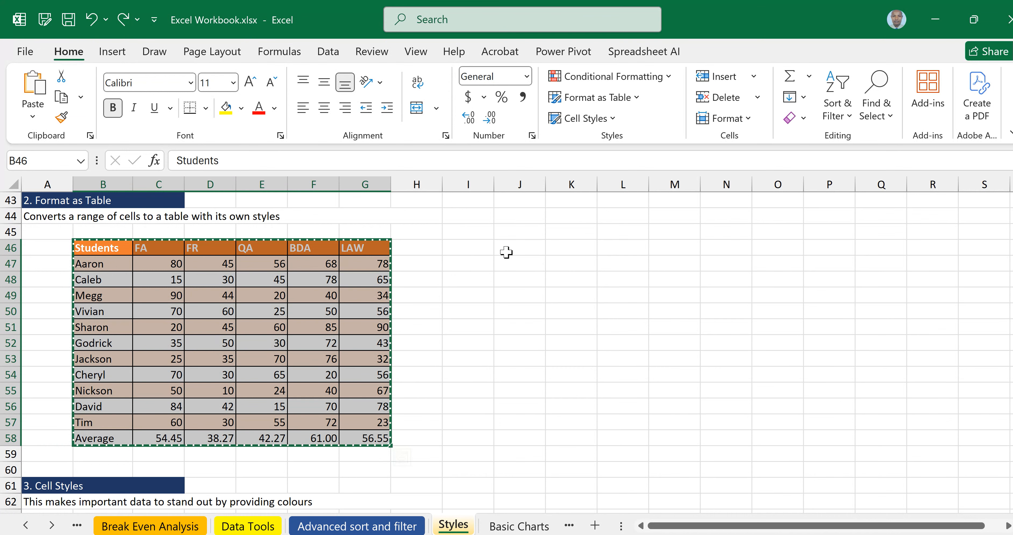
pyautogui.click(518, 250)
pyautogui.rightClick(519, 254)
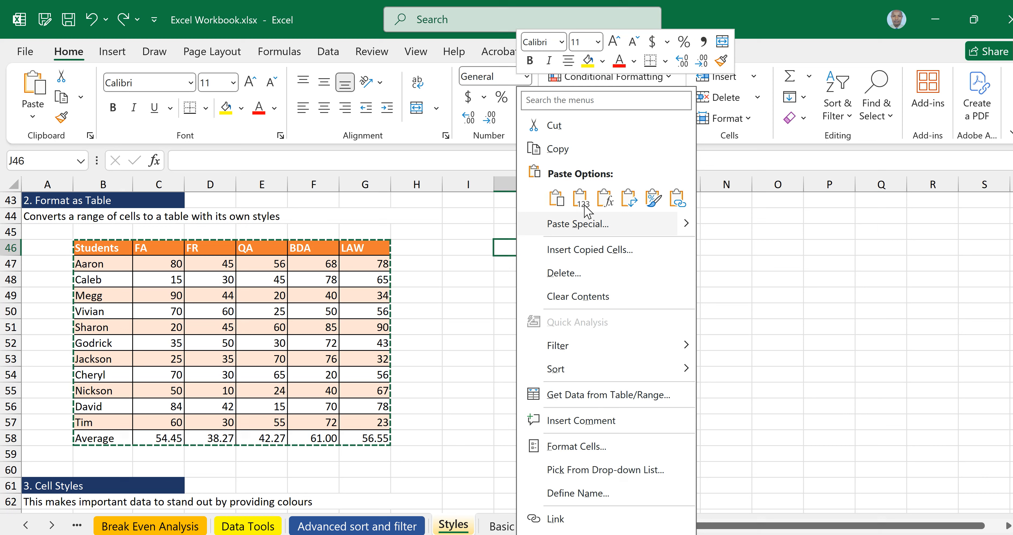
pyautogui.click(584, 205)
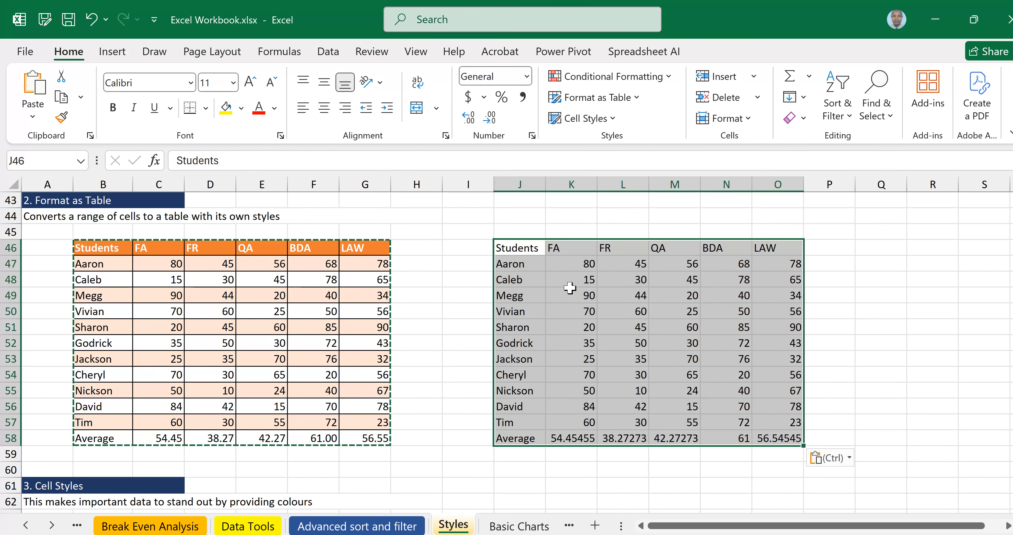
pyautogui.click(879, 270)
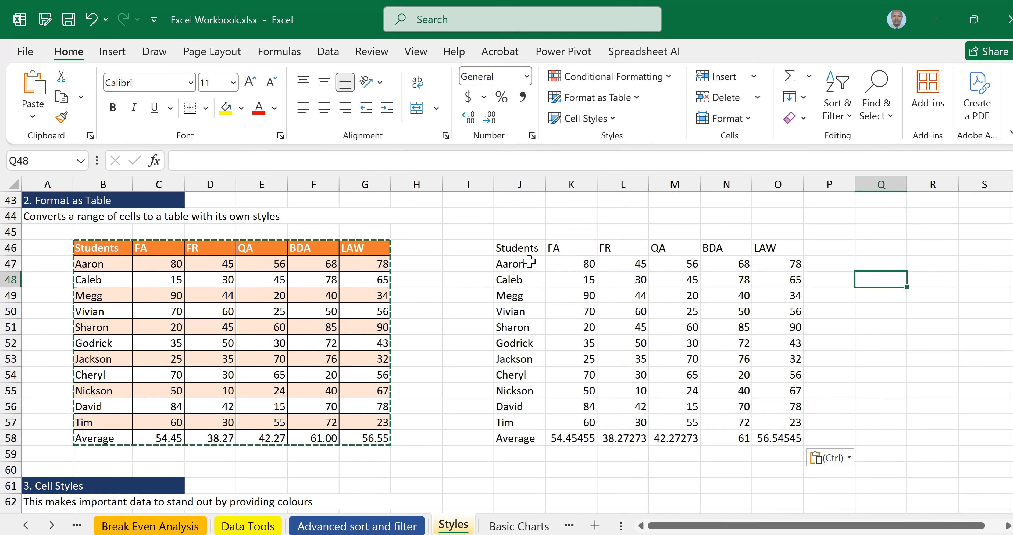
pyautogui.click(458, 235)
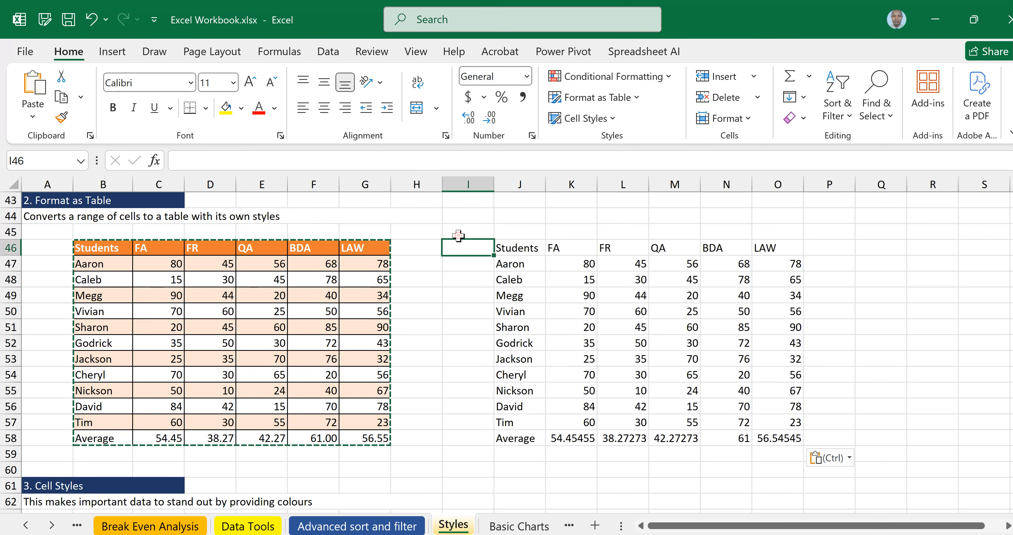
pyautogui.doubleClick(458, 235)
# - Format J46:O58 as a table with headers in a blue banded Medium style and autofit column J
pyautogui.moveTo(511, 247); pyautogui.dragTo(785, 436)
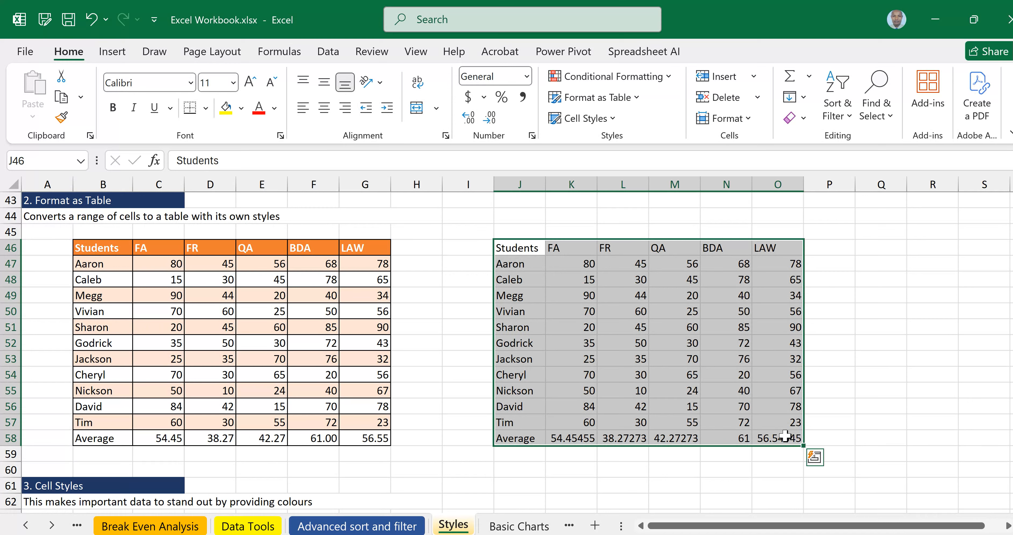
pyautogui.click(600, 100)
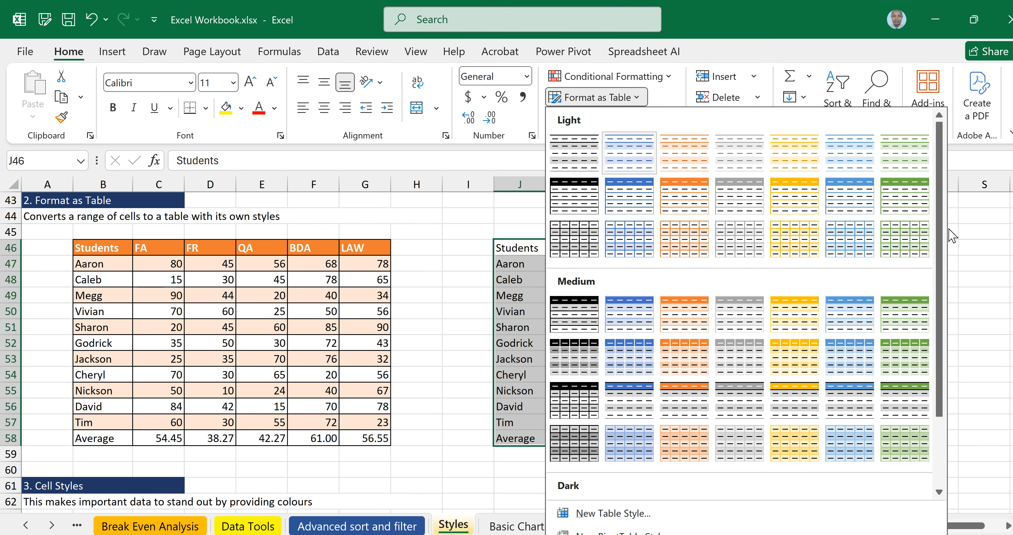
pyautogui.moveTo(940, 220)
pyautogui.mouseDown()
pyautogui.moveTo(940, 328)
pyautogui.moveTo(938, 218)
pyautogui.mouseUp()
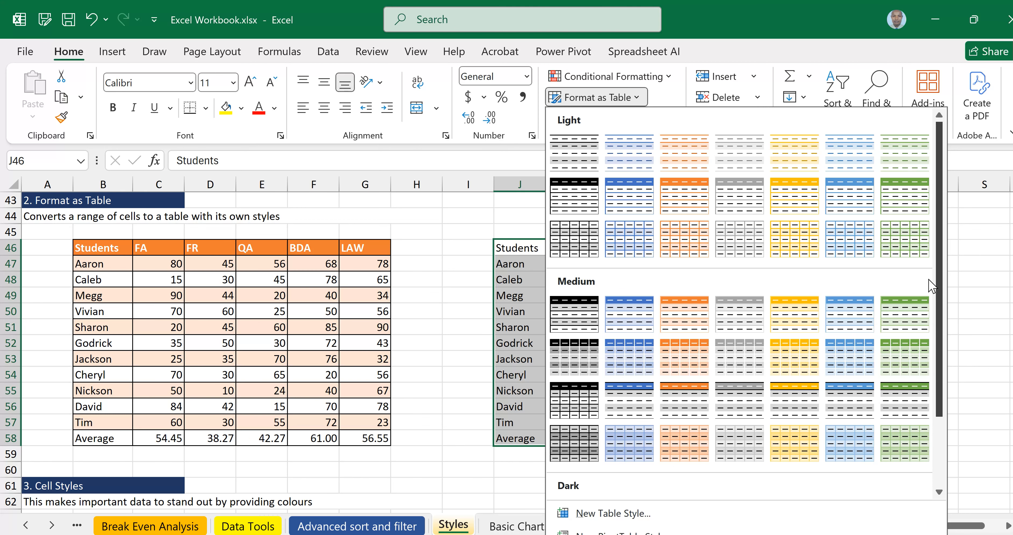
pyautogui.scroll(-2, 674, 424)
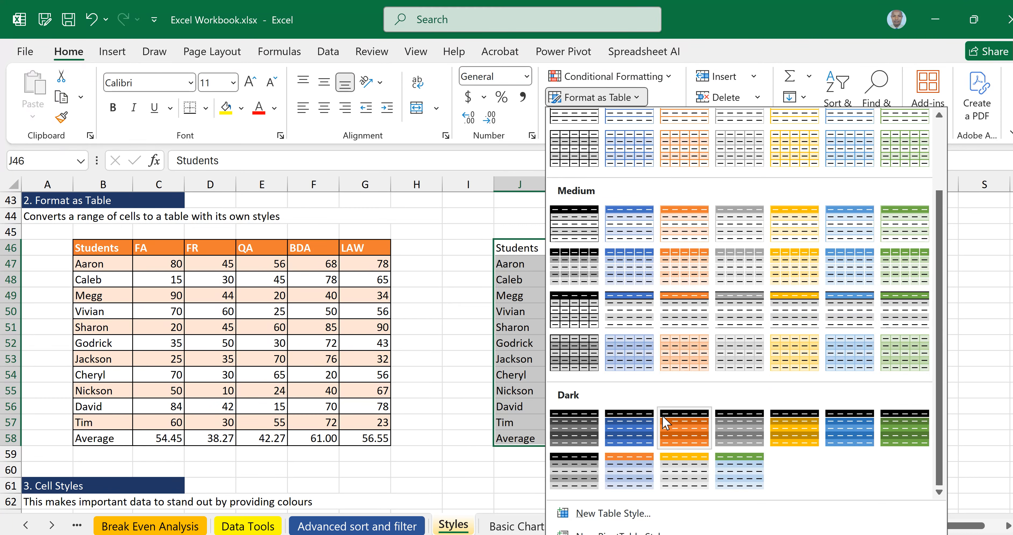
pyautogui.click(627, 261)
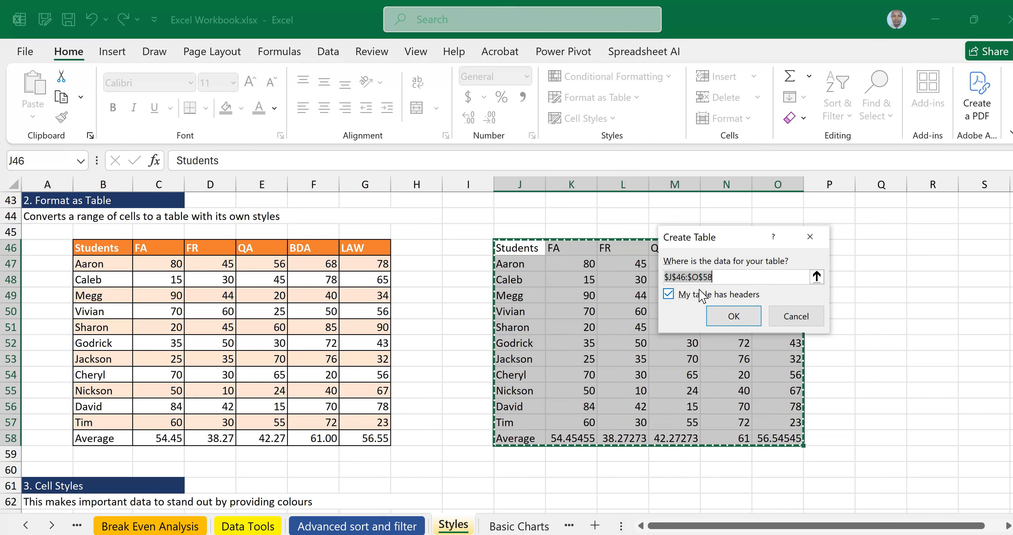
pyautogui.click(726, 316)
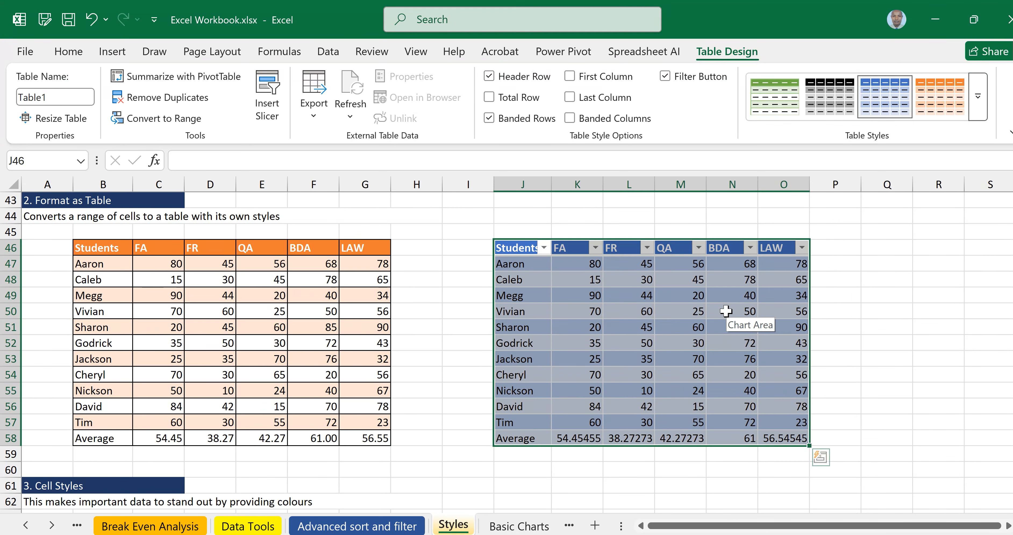
pyautogui.doubleClick(549, 181)
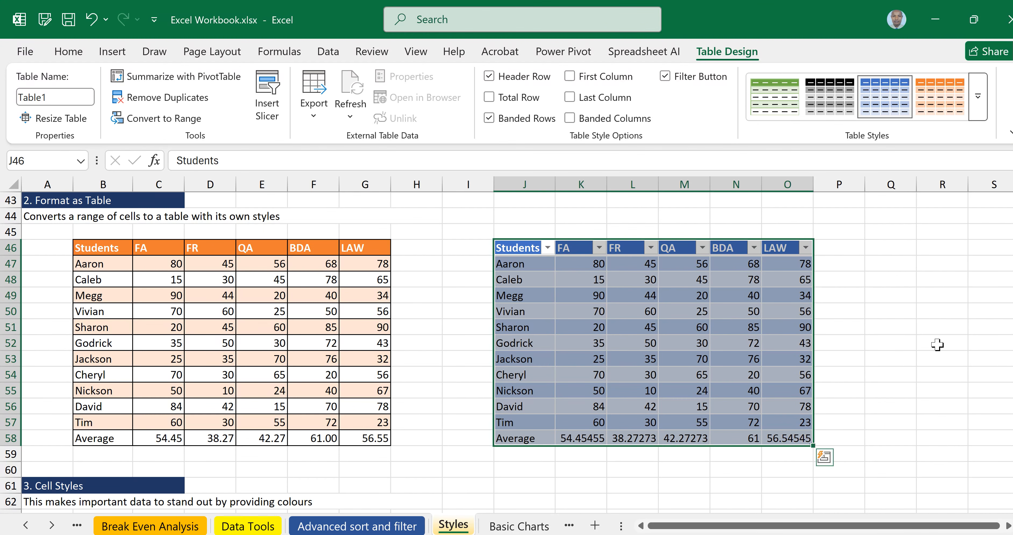
pyautogui.click(934, 312)
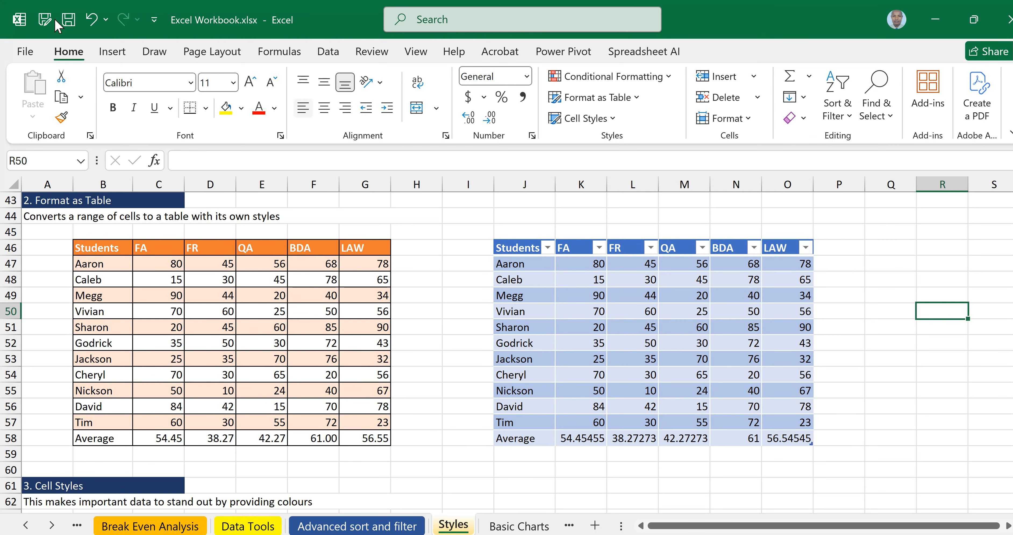
# - Undo the table formatting and column widening on the pasted marks and deselect them
pyautogui.click(90, 18)
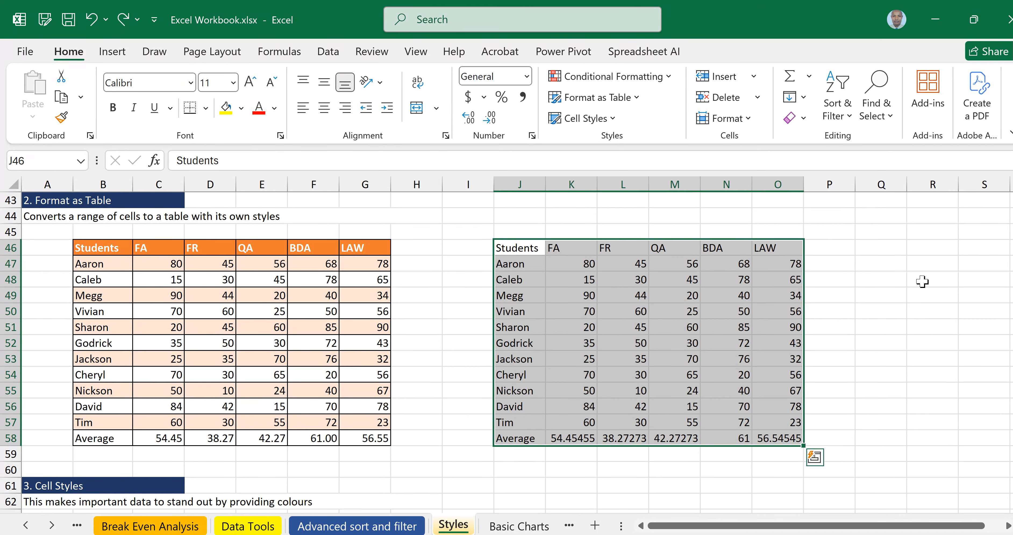
pyautogui.click(872, 301)
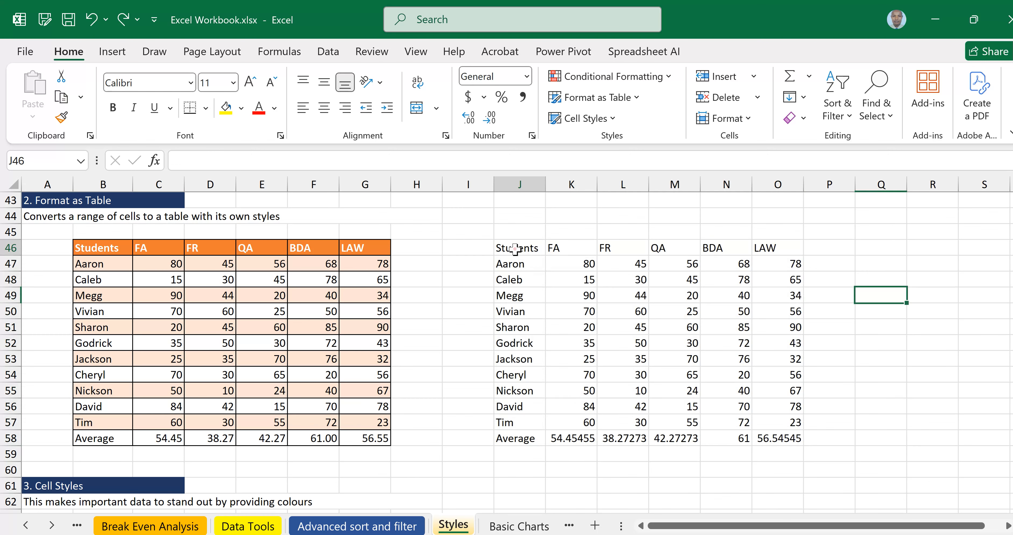
# - Format the pasted marks J46:O58 as a table with headers, using the blue banded Medium style
pyautogui.moveTo(515, 249); pyautogui.dragTo(766, 431)
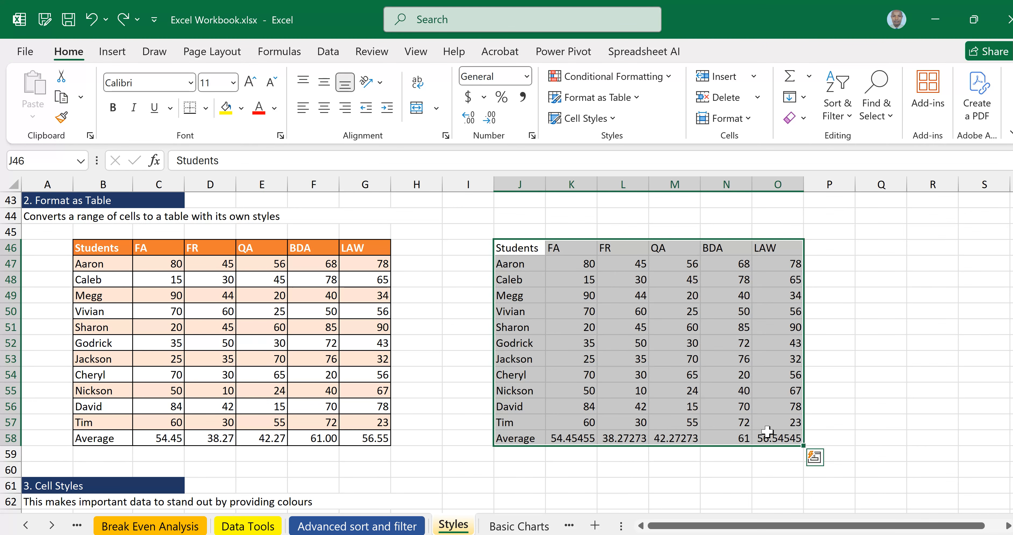
pyautogui.click(601, 103)
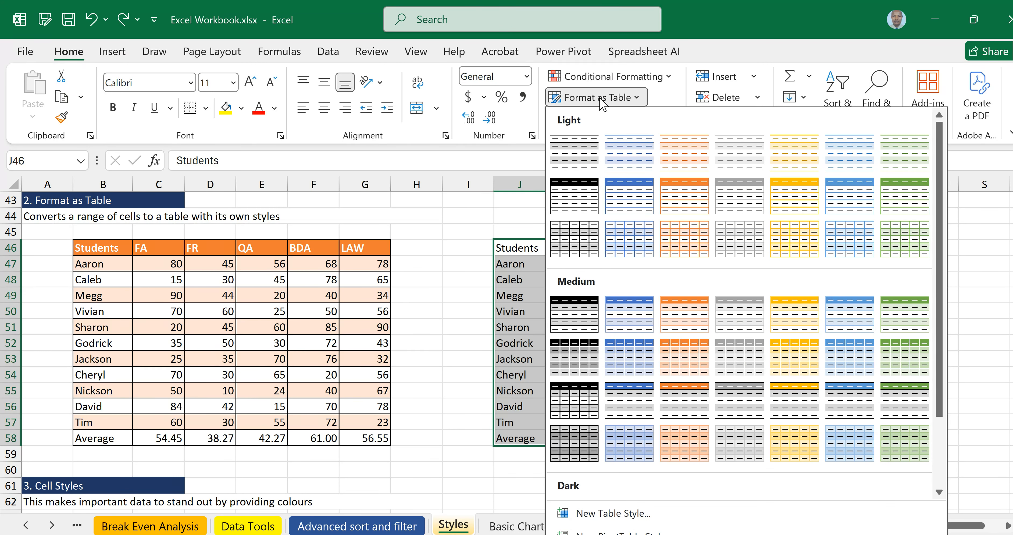
pyautogui.scroll(-2, 807, 335)
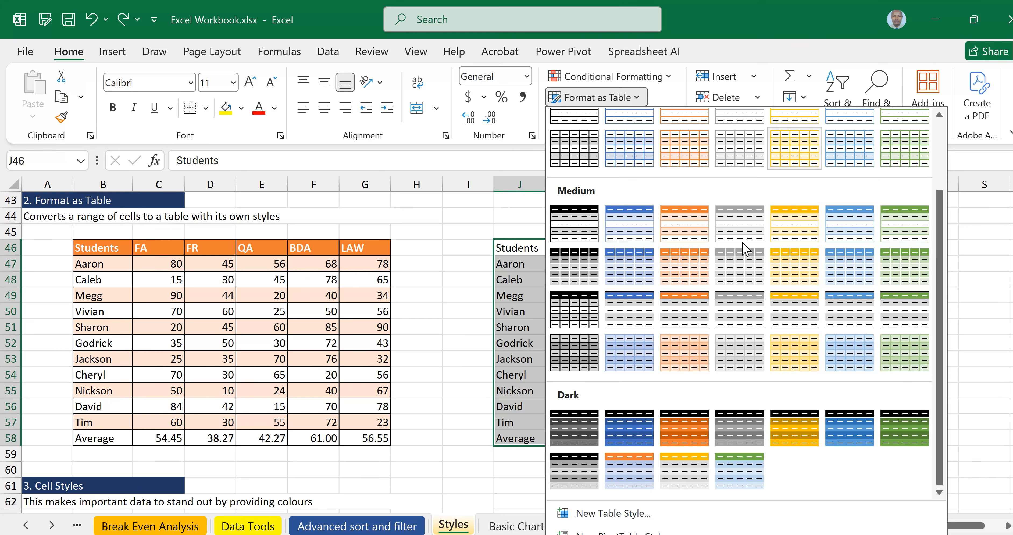
pyautogui.click(626, 273)
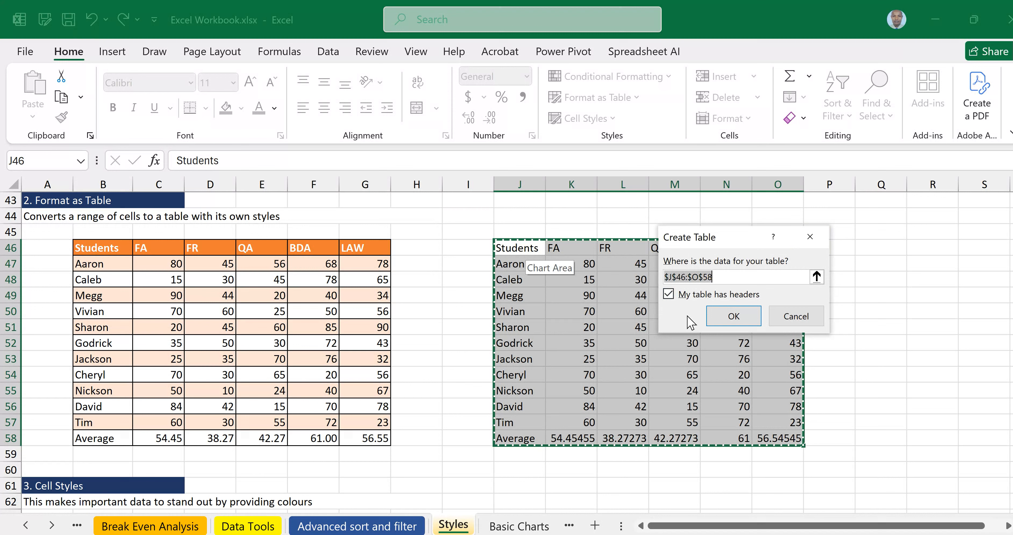
pyautogui.click(730, 315)
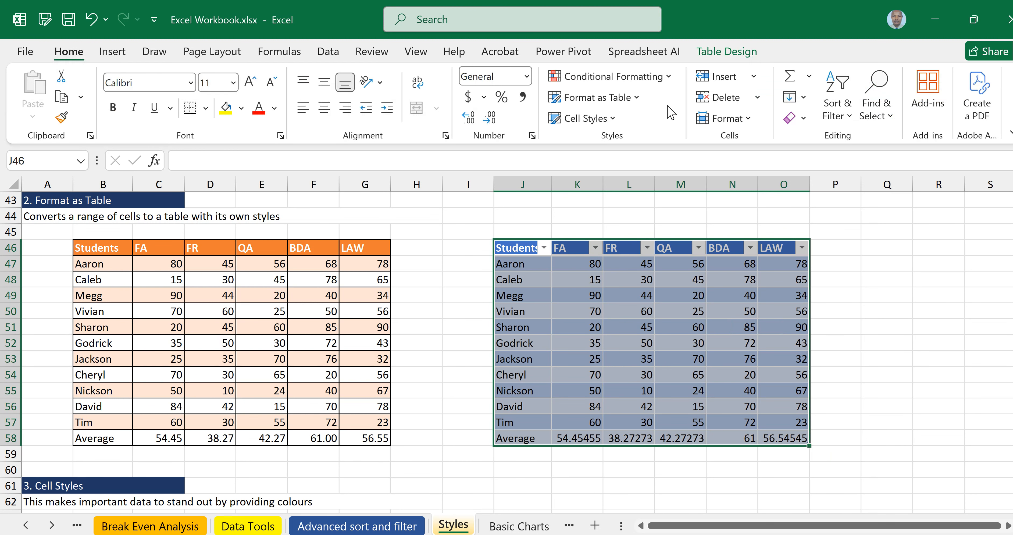
# - Change the style of the table at J46:O58 to the black and grey Dark style and deselect it
pyautogui.click(639, 98)
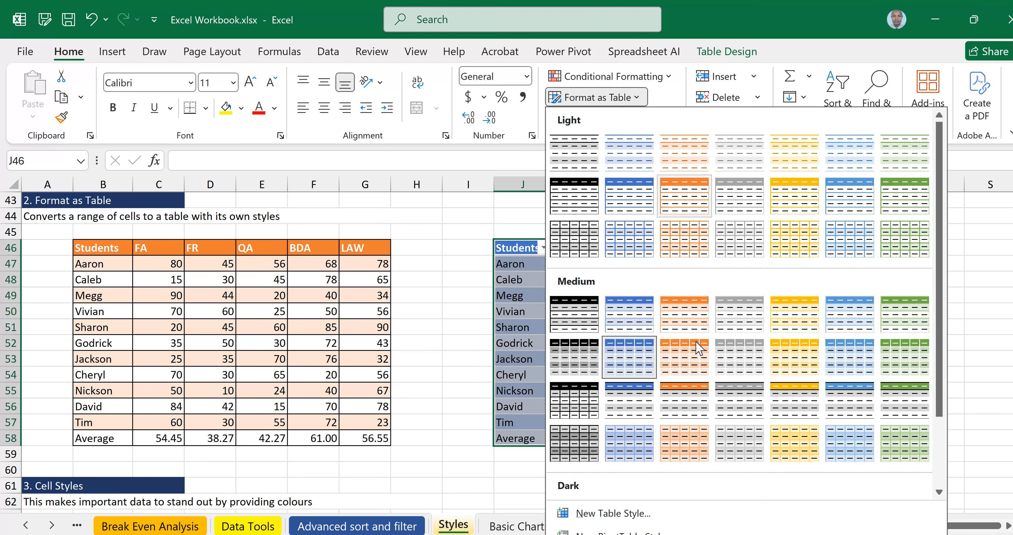
pyautogui.scroll(-2, 767, 398)
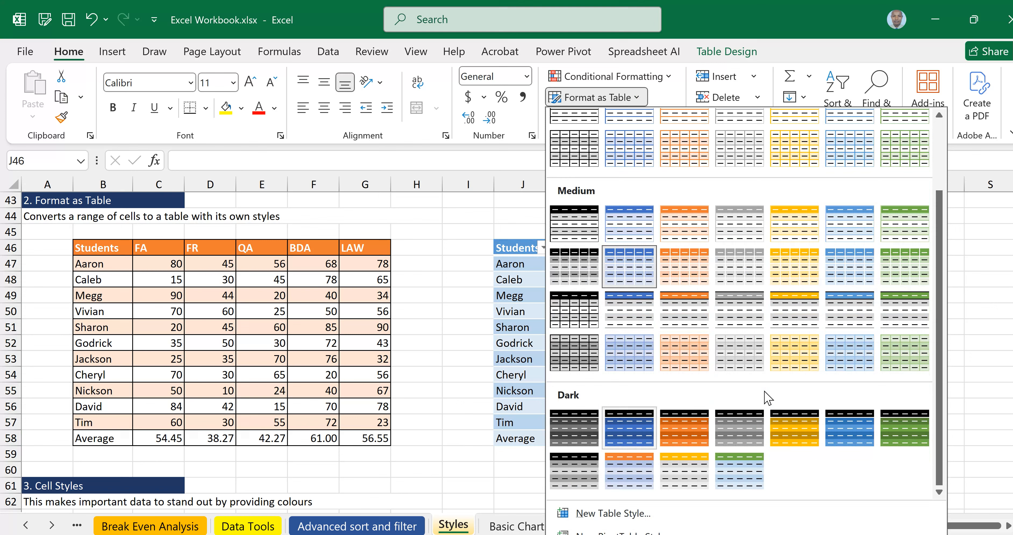
pyautogui.click(590, 429)
pyautogui.click(939, 322)
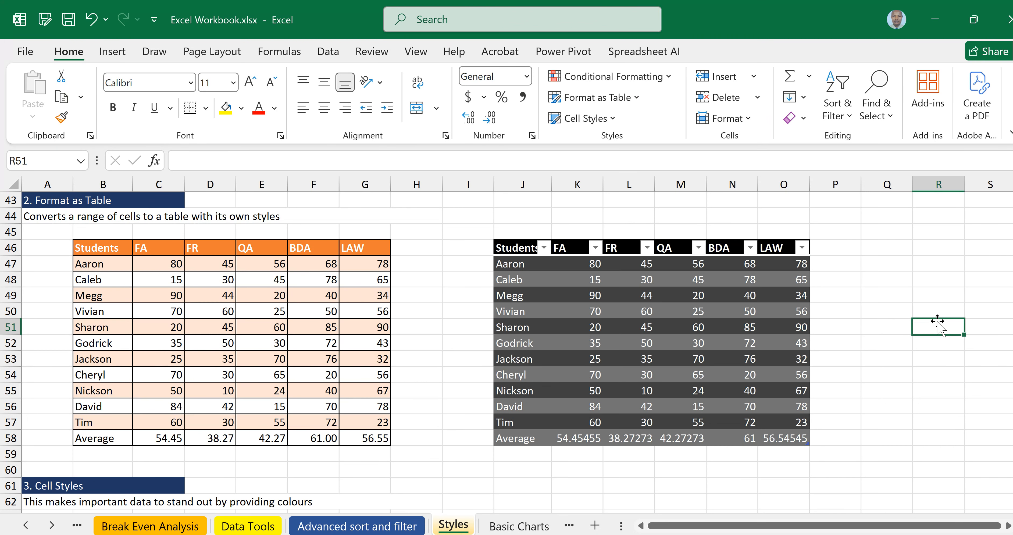
pyautogui.doubleClick(938, 322)
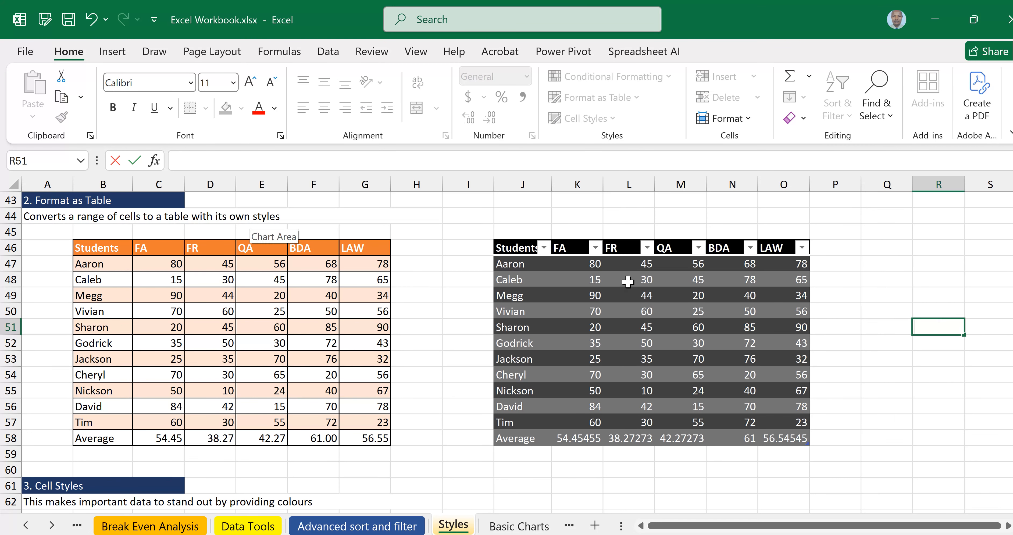
pyautogui.click(899, 382)
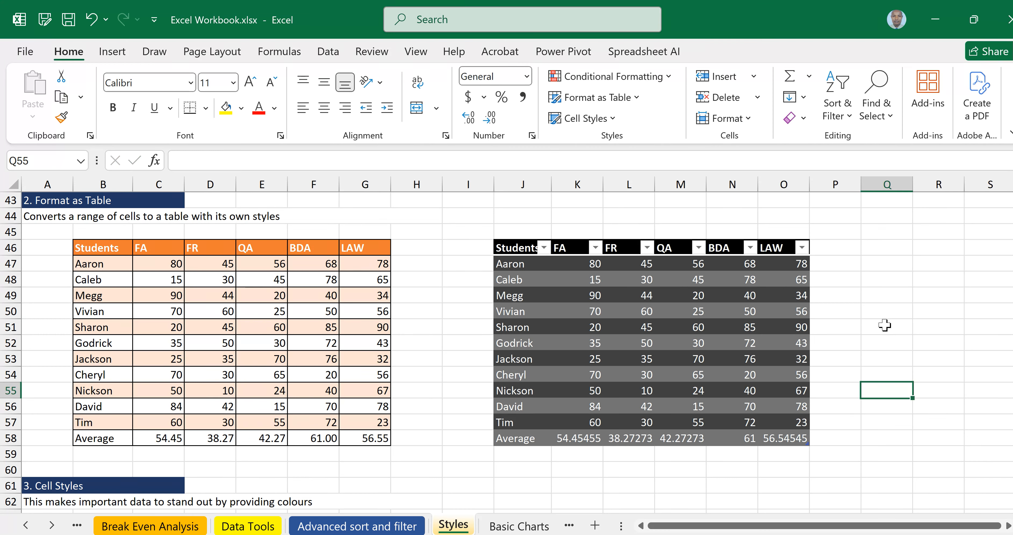
# - Go to the Cell Styles section and examine the State of the Economy by CPI table
pyautogui.scroll(-3, 885, 325)
pyautogui.scroll(-4, 885, 326)
pyautogui.scroll(3, 412, 316)
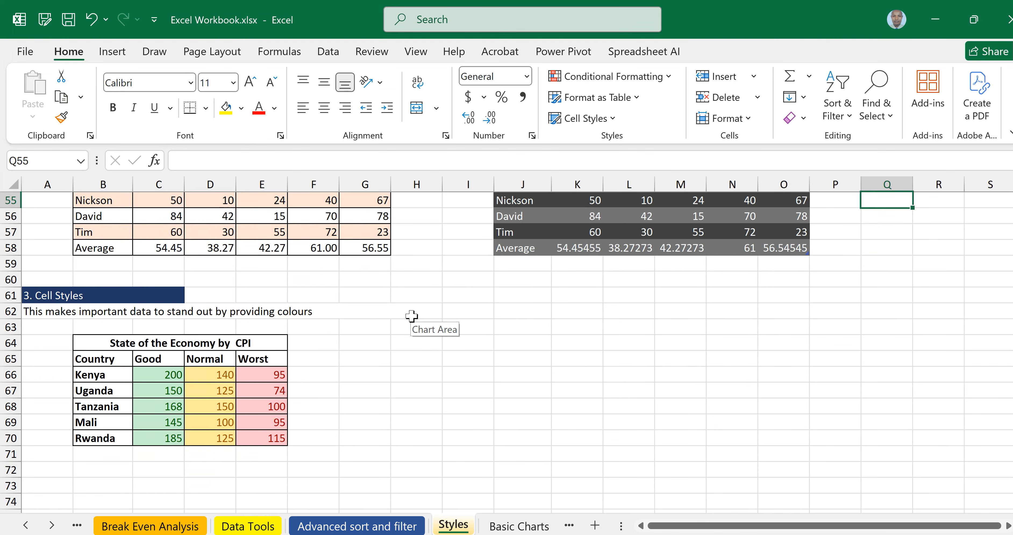
# - Apply the Explanatory Text cell style to the whole State of the Economy by CPI table, B64:E70, and deselect it
pyautogui.scroll(1, 411, 377)
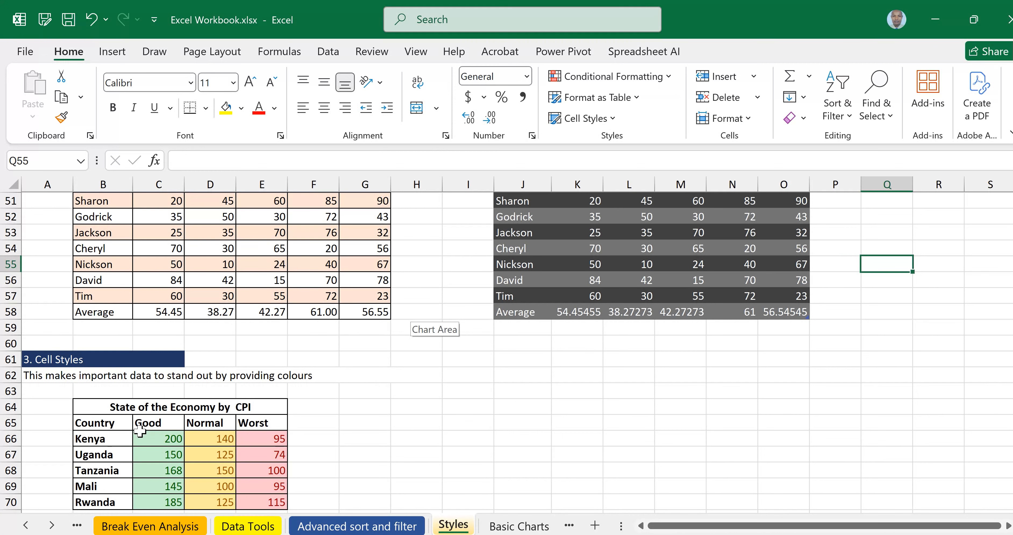
pyautogui.moveTo(118, 407); pyautogui.dragTo(258, 510)
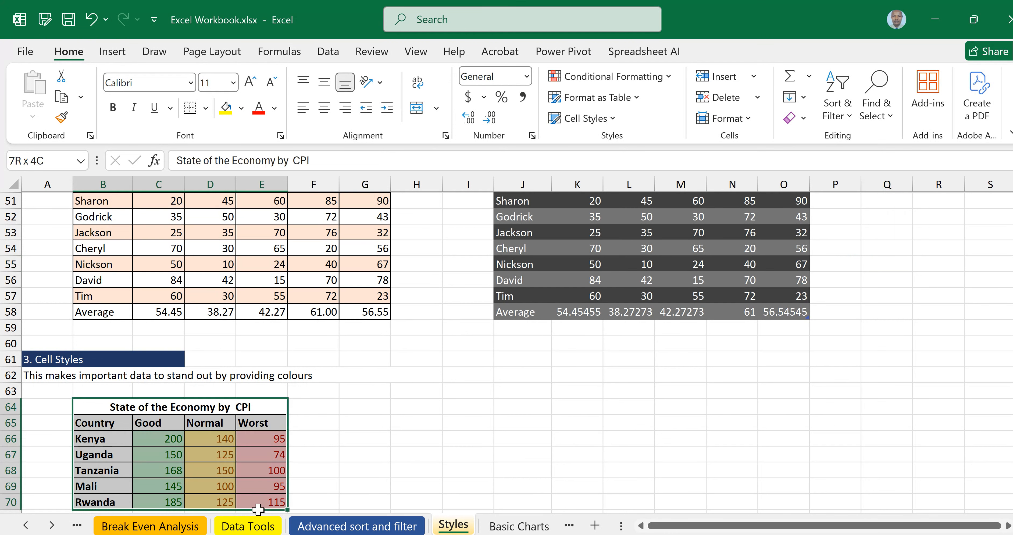
pyautogui.scroll(-2, 332, 437)
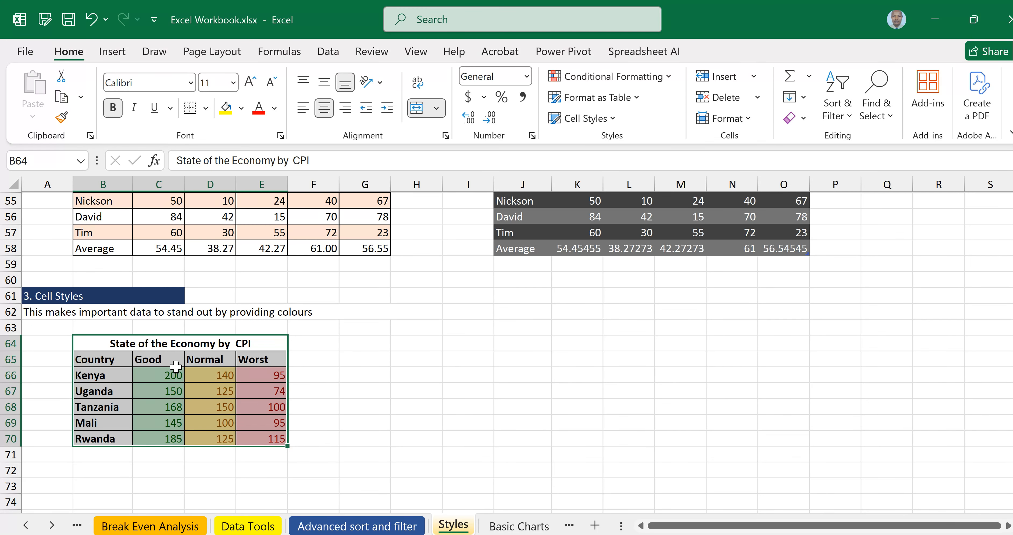
pyautogui.click(366, 373)
pyautogui.click(114, 344)
pyautogui.moveTo(139, 385); pyautogui.dragTo(240, 439)
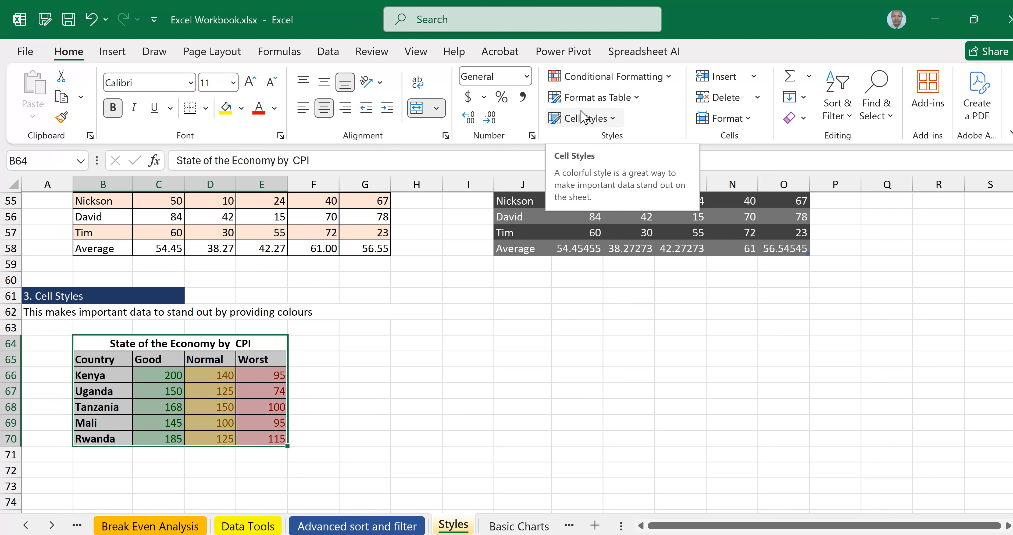
pyautogui.click(615, 123)
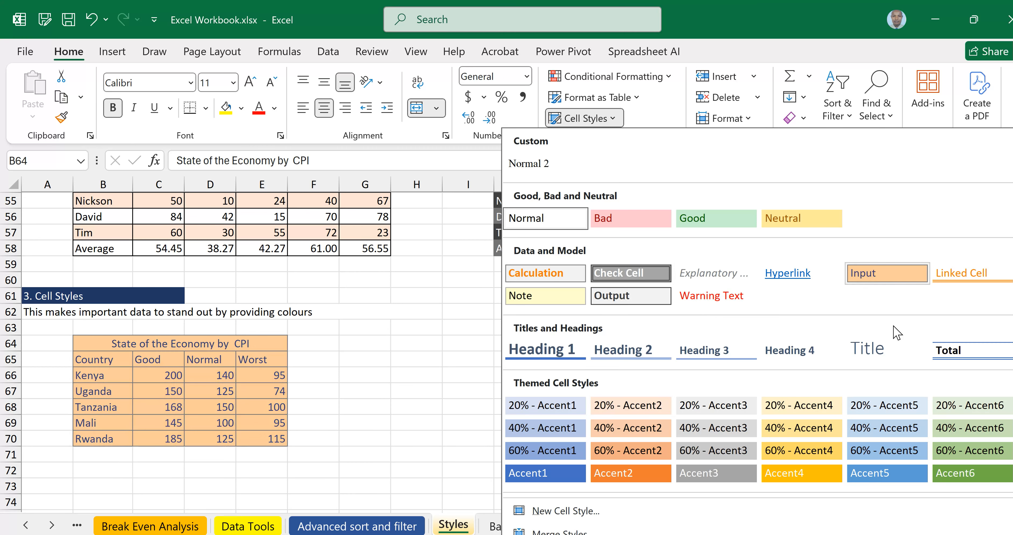
pyautogui.scroll(-1, 720, 486)
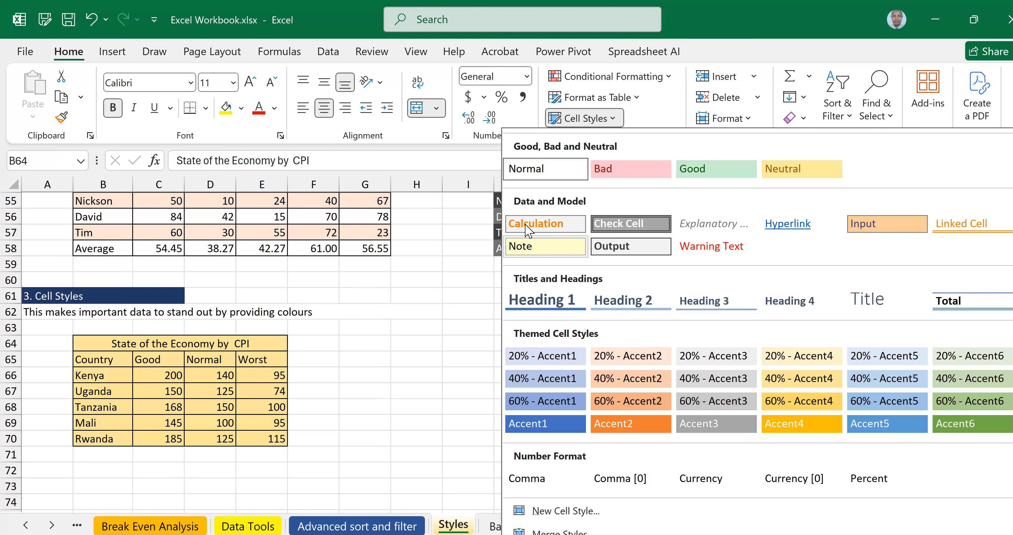
pyautogui.click(697, 231)
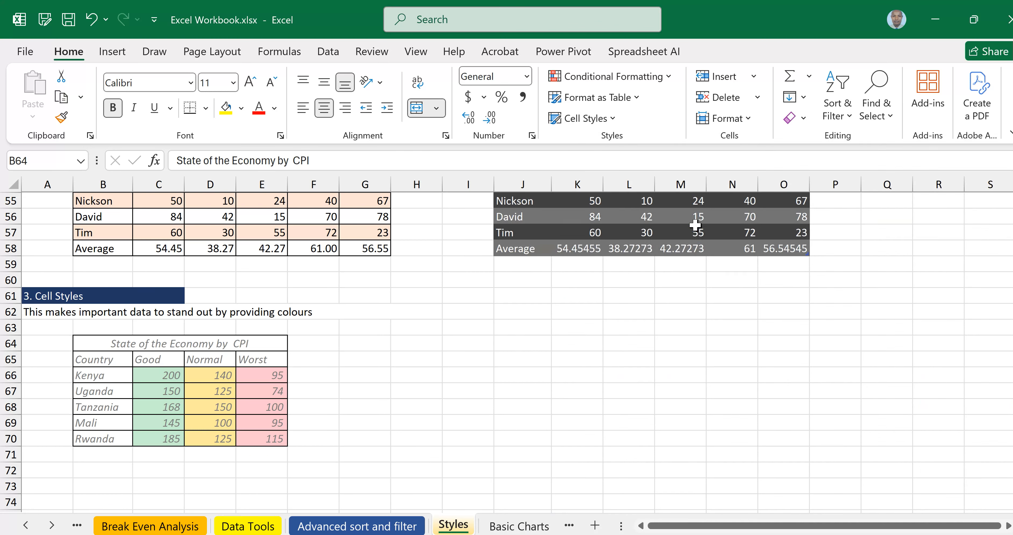
pyautogui.click(487, 396)
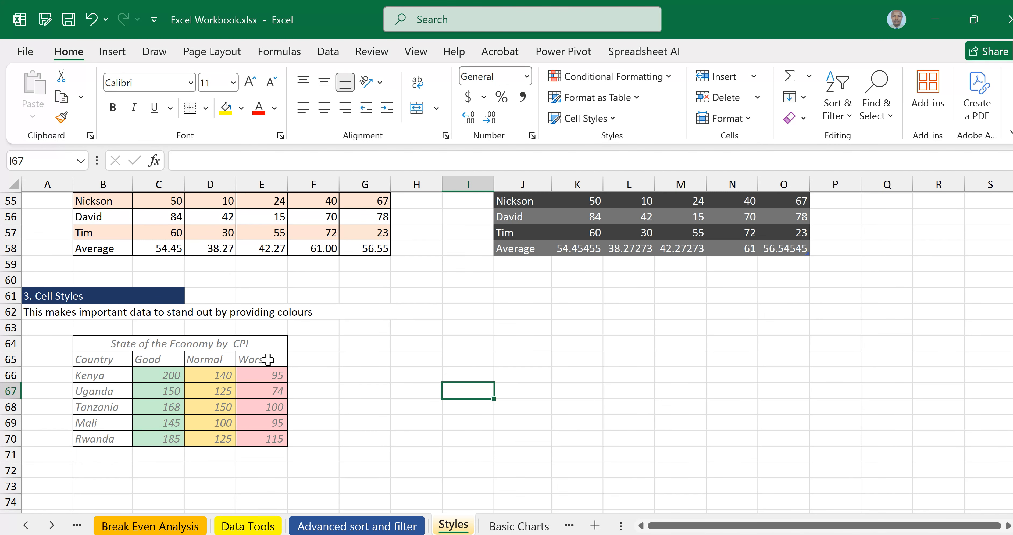
# - Change the cell style of the State of the Economy by CPI table, B64:E70, to Heading 4 and deselect it
pyautogui.click(210, 344)
pyautogui.moveTo(206, 408); pyautogui.dragTo(275, 440)
pyautogui.click(612, 119)
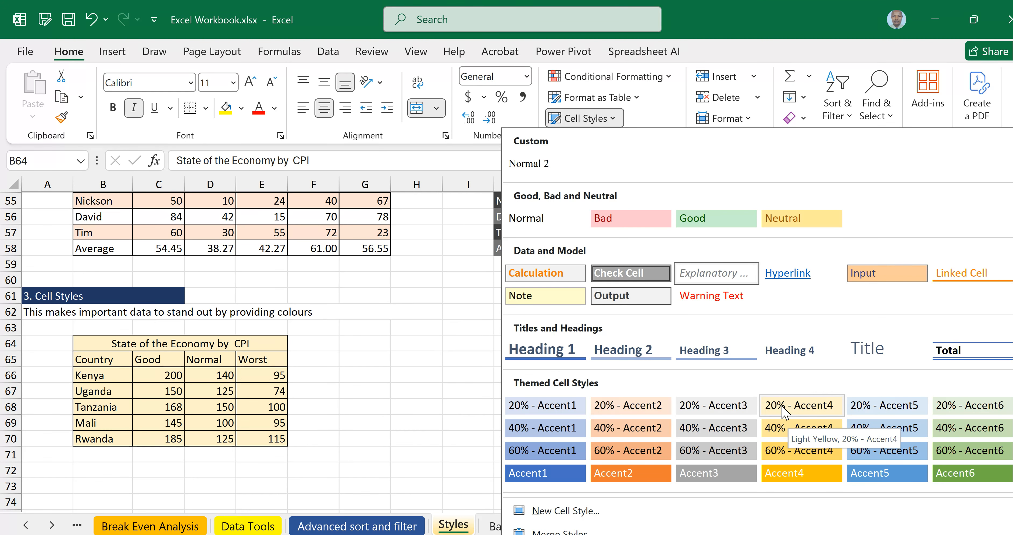
pyautogui.click(778, 354)
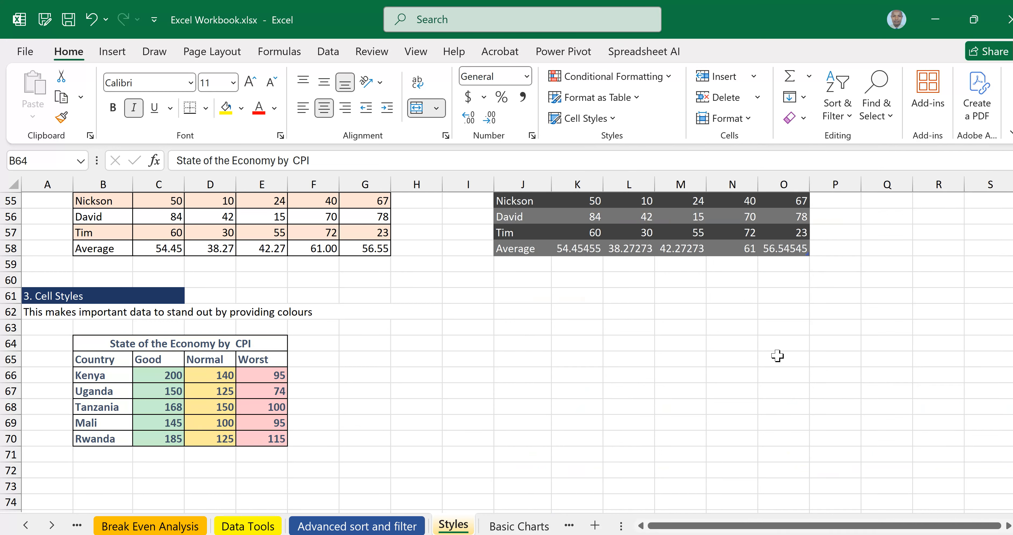
pyautogui.click(610, 410)
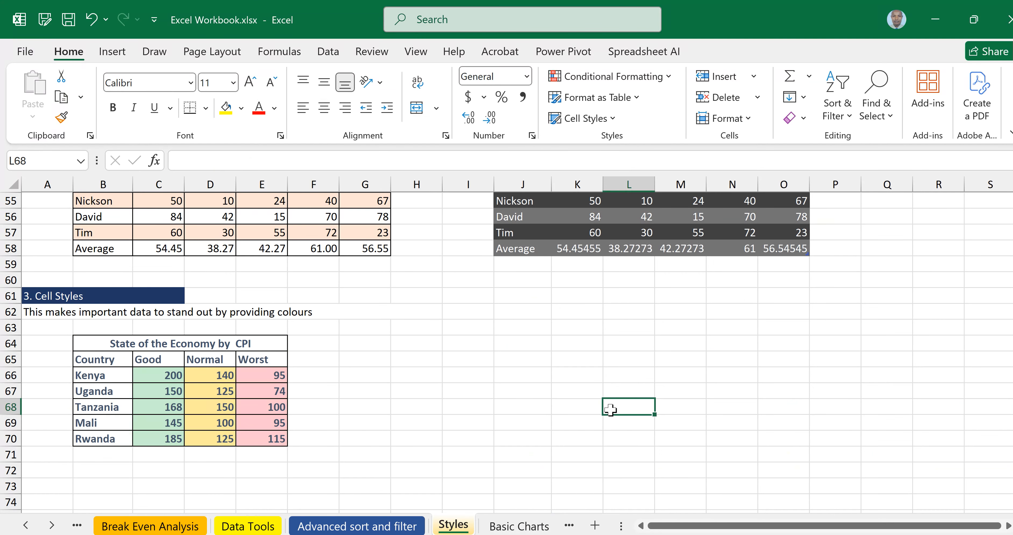